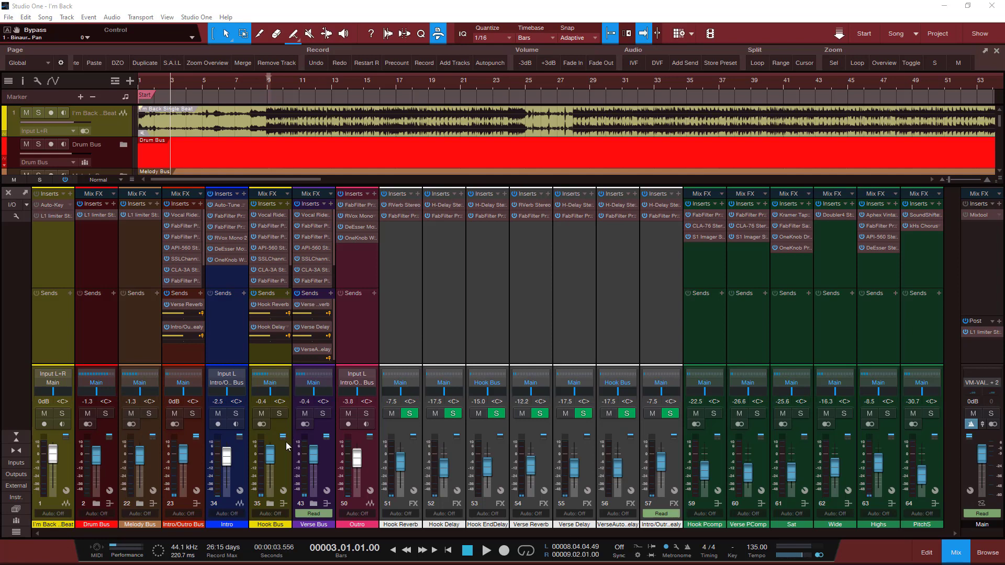
Expand the Hook Bus folder in the mixer to view its vocal channels, and collapse it again
left_click(270, 505)
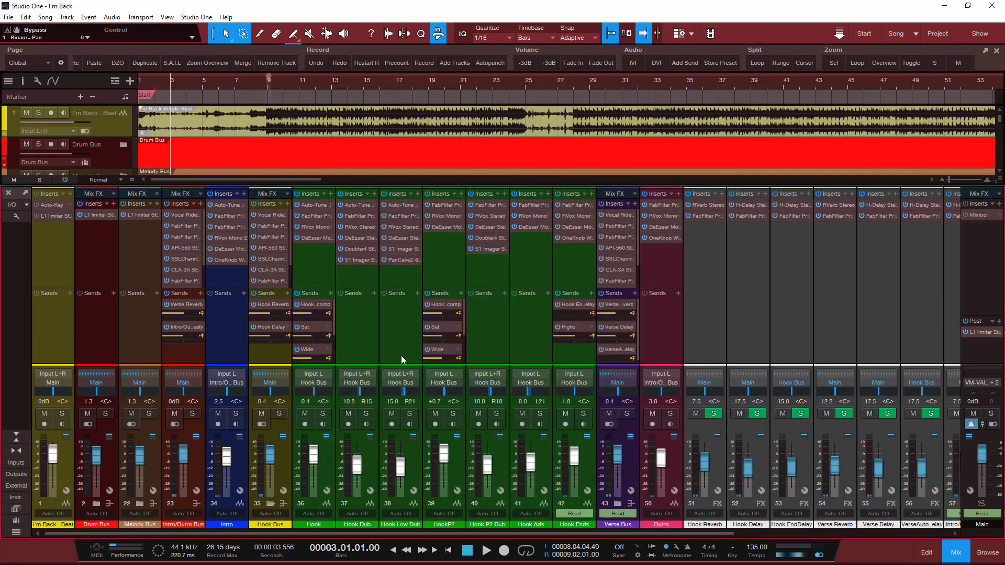
left_click(270, 504)
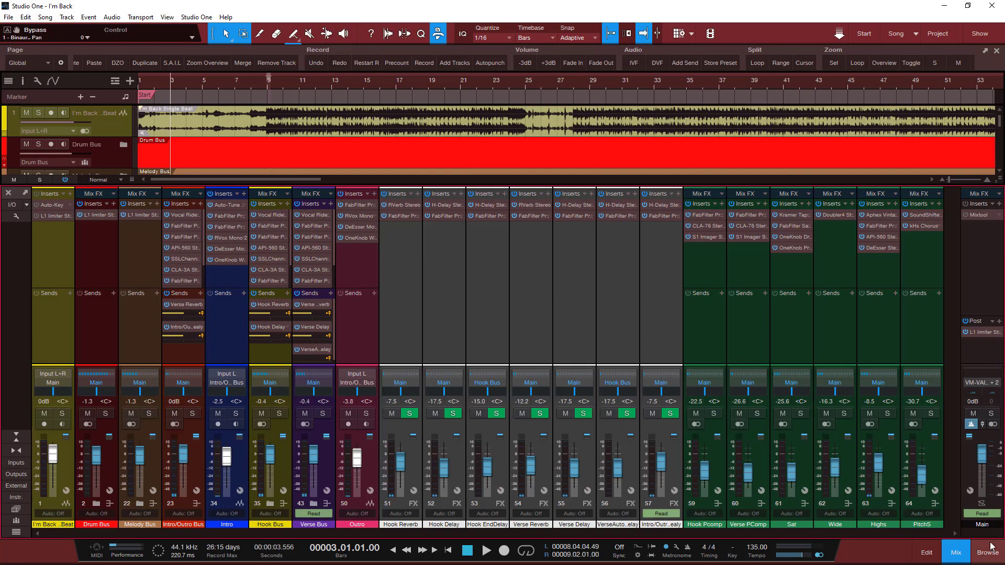
Listen to the song from the beginning up to about bar 31 with the full arrangement in view, and stop
left_click(955, 550)
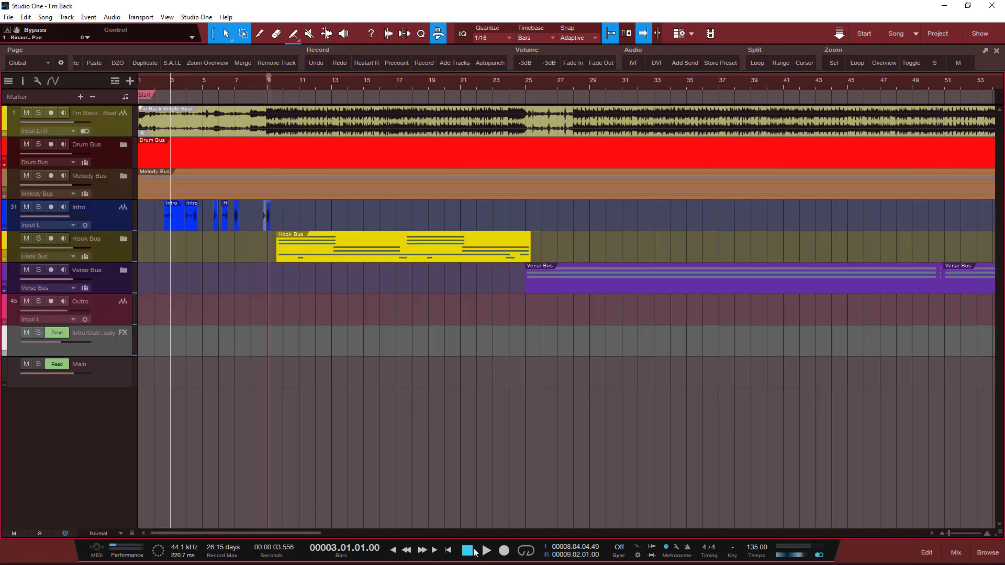
left_click(471, 551)
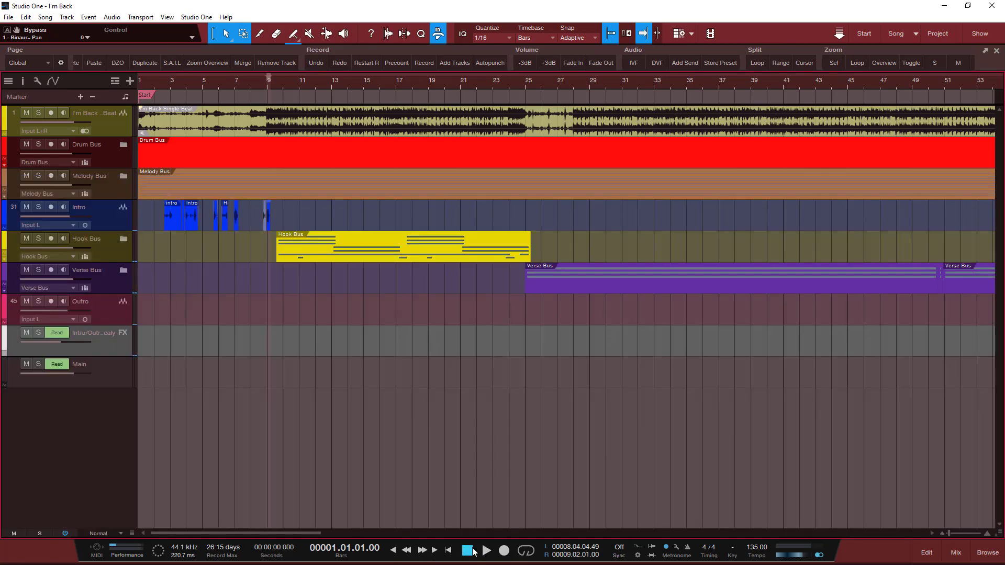
key("space")
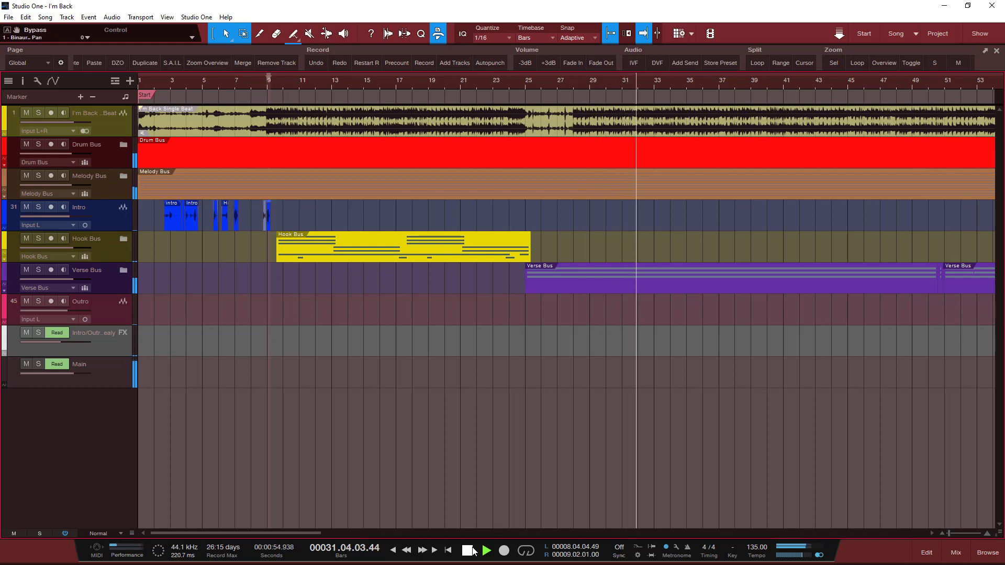
left_click(470, 550)
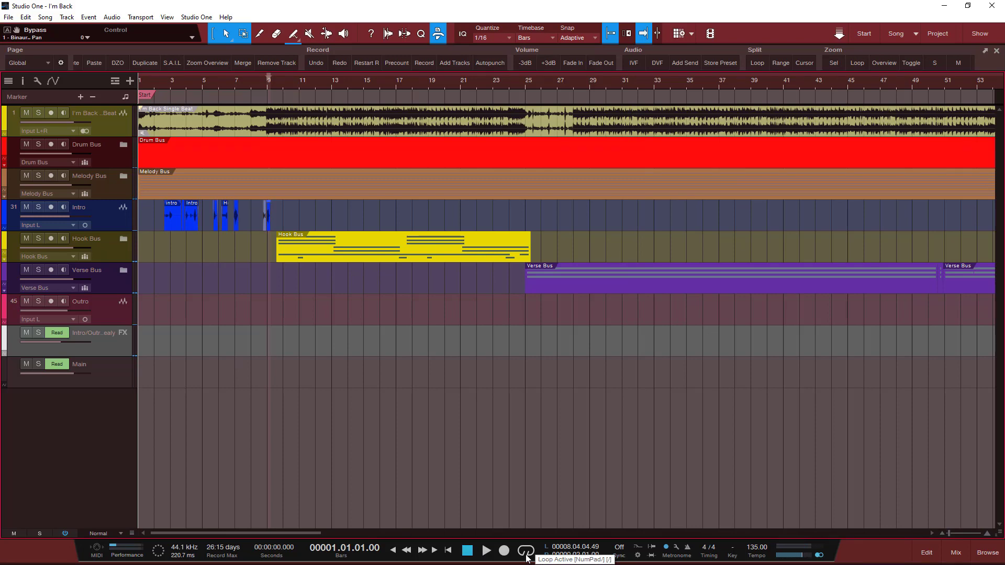
Look at the Vocal Rider settings on the Intro/Outro Bus in the mixer, and close the plug-in
left_click(956, 553)
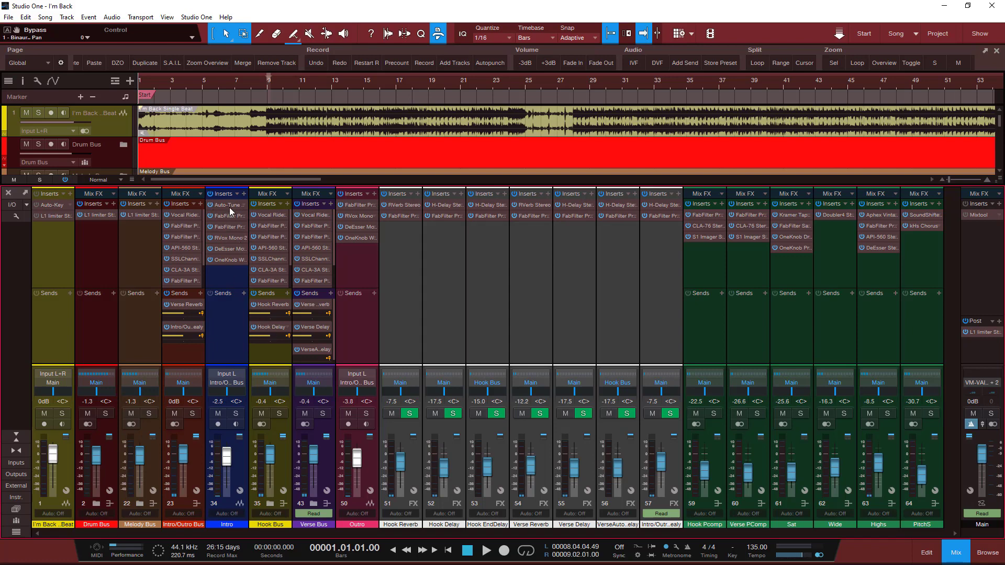
left_click(176, 217)
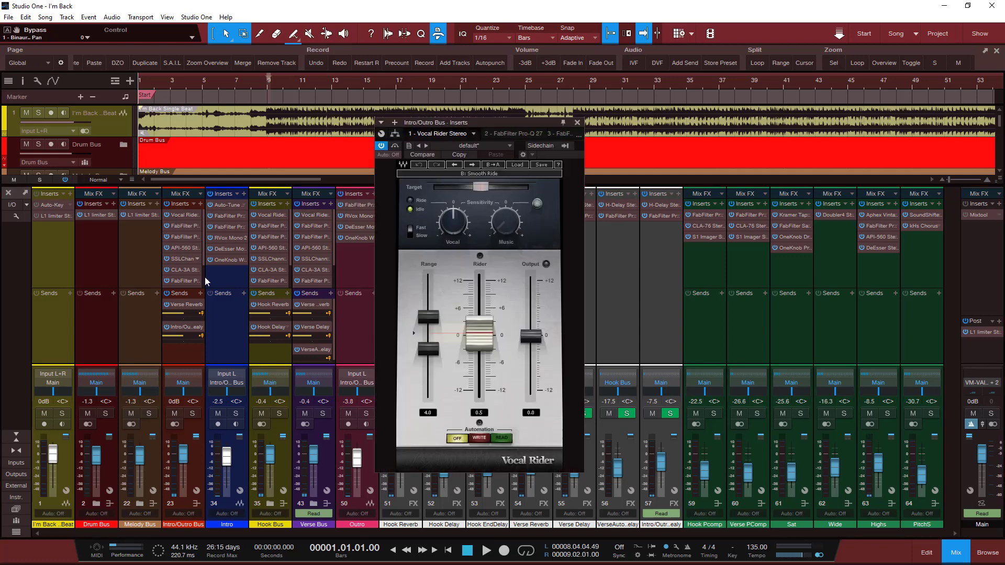
left_click(577, 123)
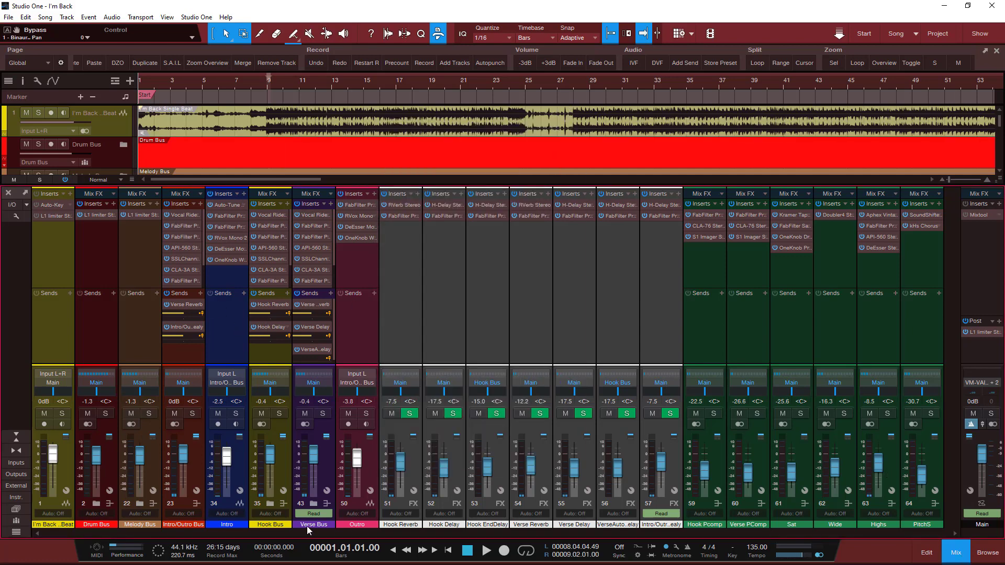
Expand the Hook Bus channels and place the playback cursor at bar 10, beat 2, where the hook begins
left_click(267, 504)
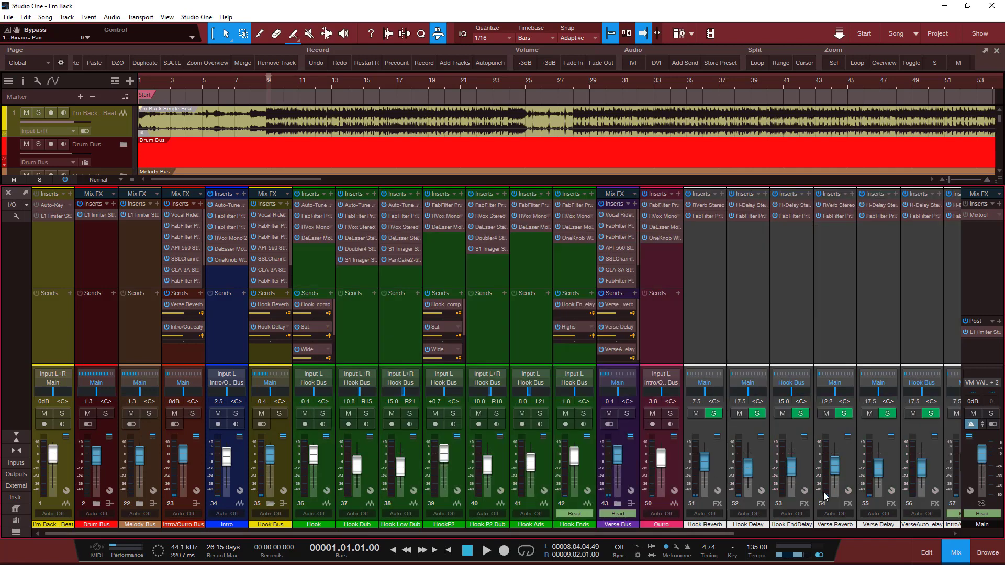
left_click(955, 552)
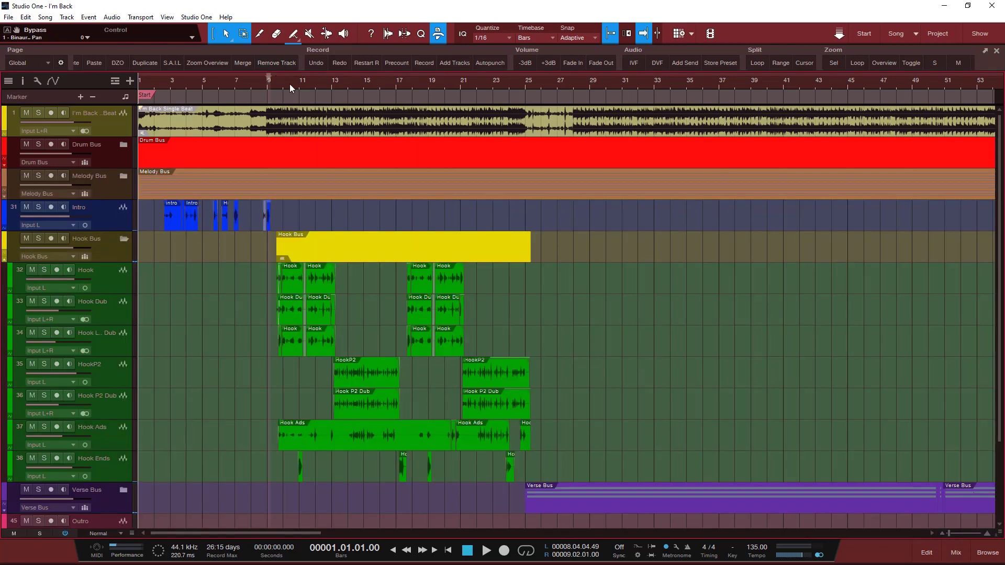
left_click(289, 86)
left_click(955, 552)
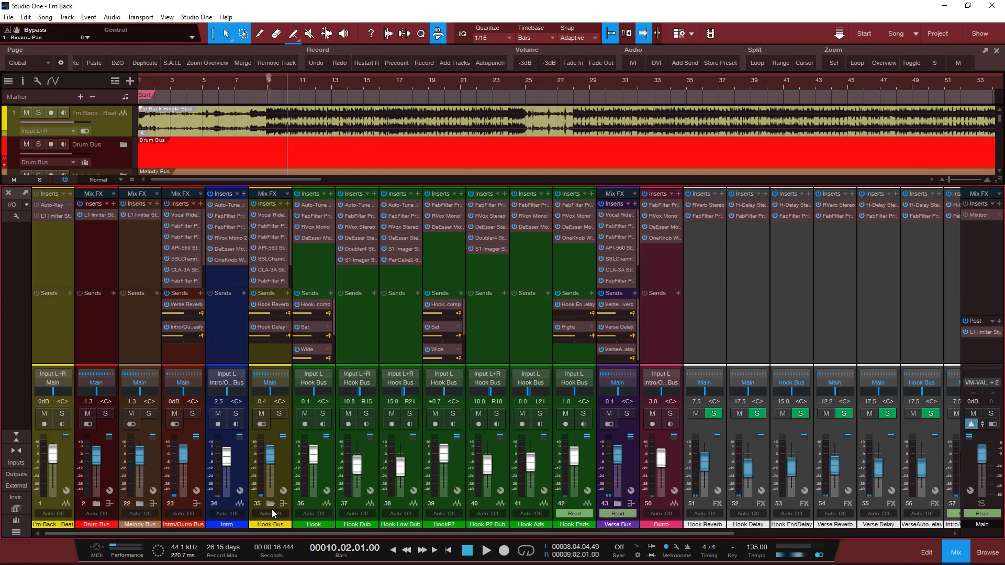
Solo the Hook Bus for a short listen to the hook, and release the solo
left_click(278, 414)
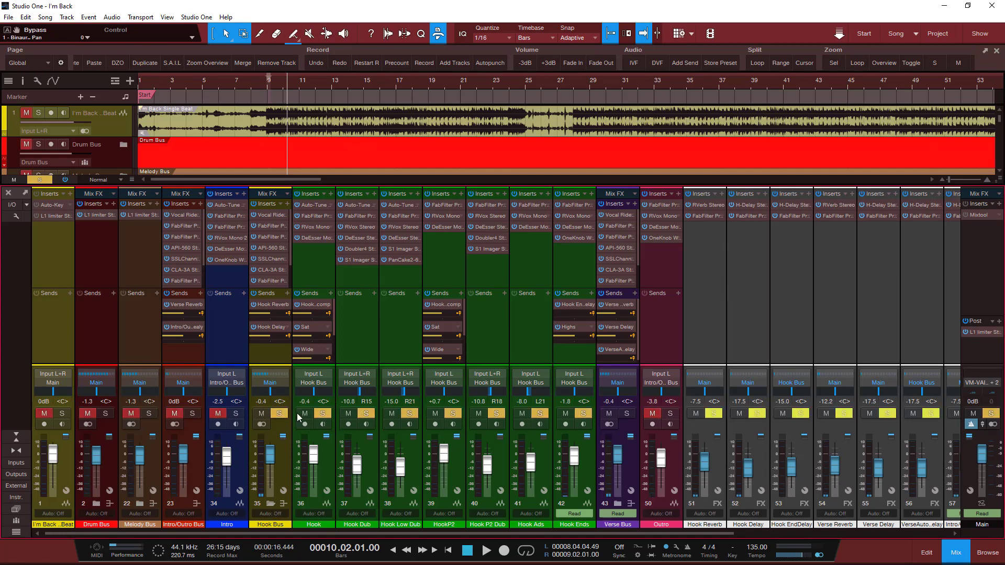
key("space")
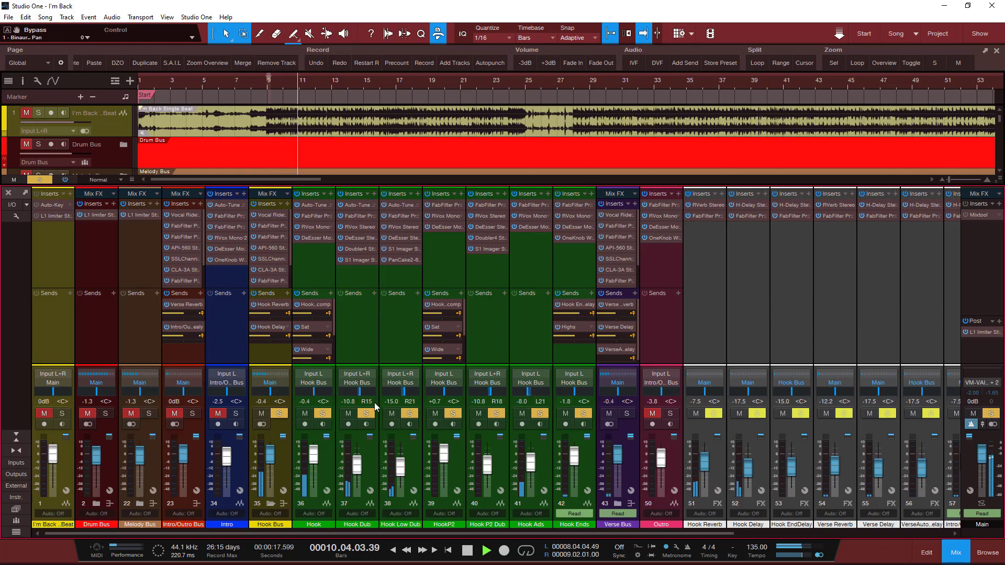
key("space")
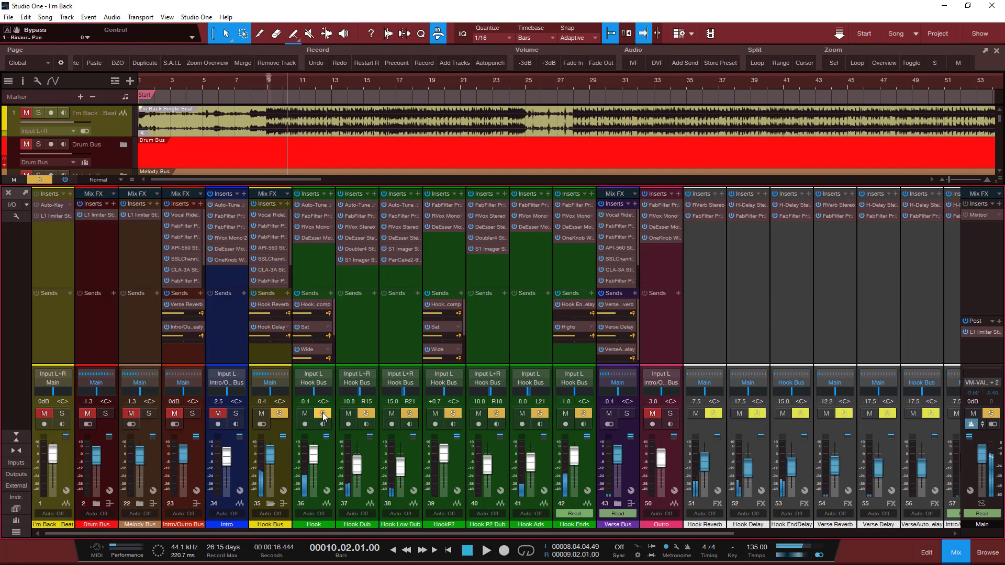
left_click(279, 413)
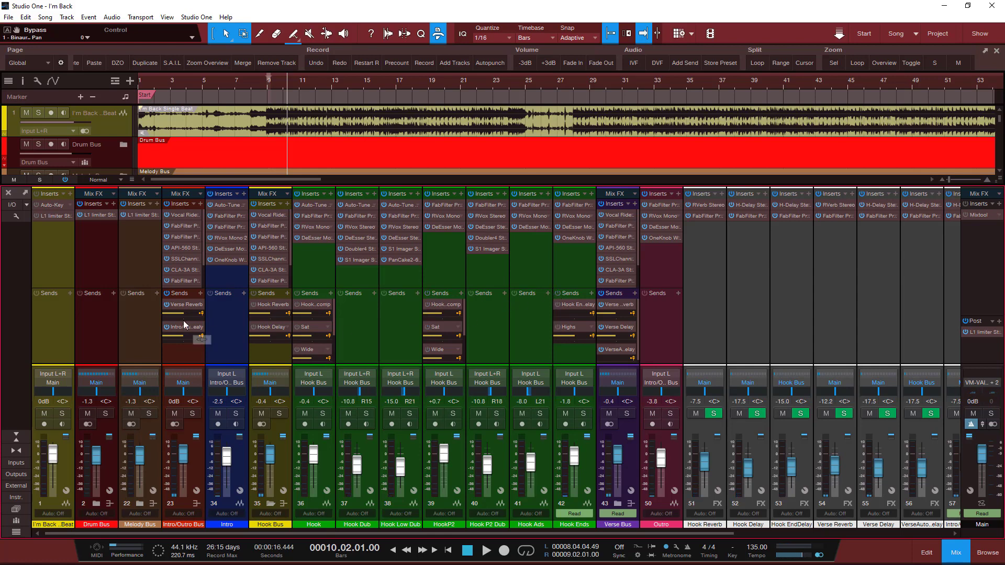
Inspect the Vocal Rider on the Hook Bus while briefly playing the hook with and without solo, and close it
left_click(269, 217)
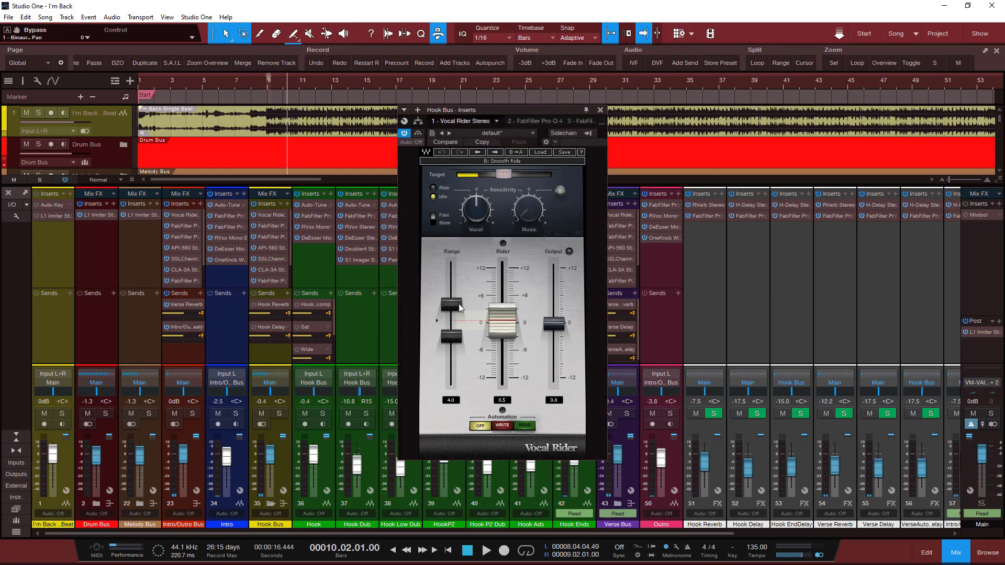
key("space")
key("space")
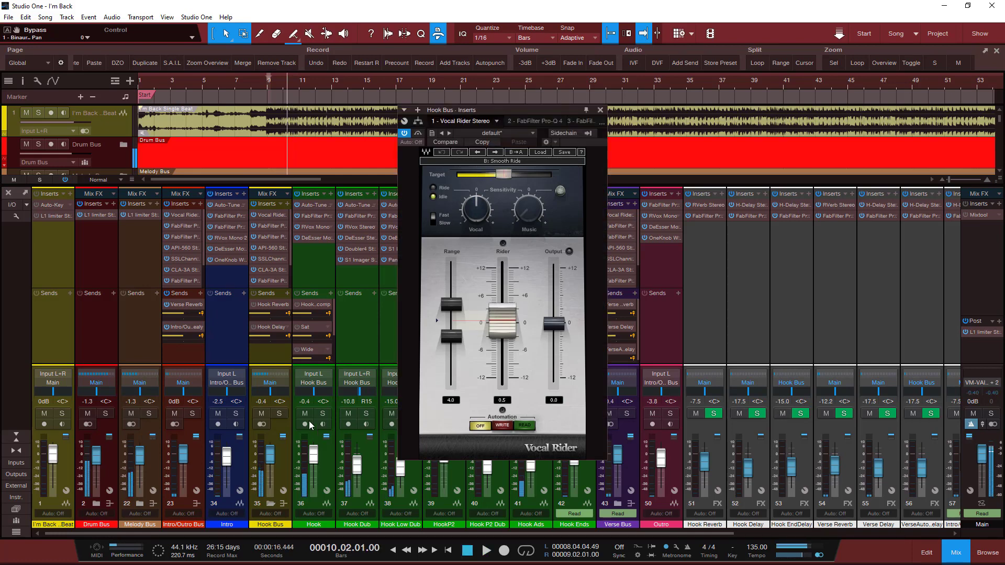
key("s")
key("space")
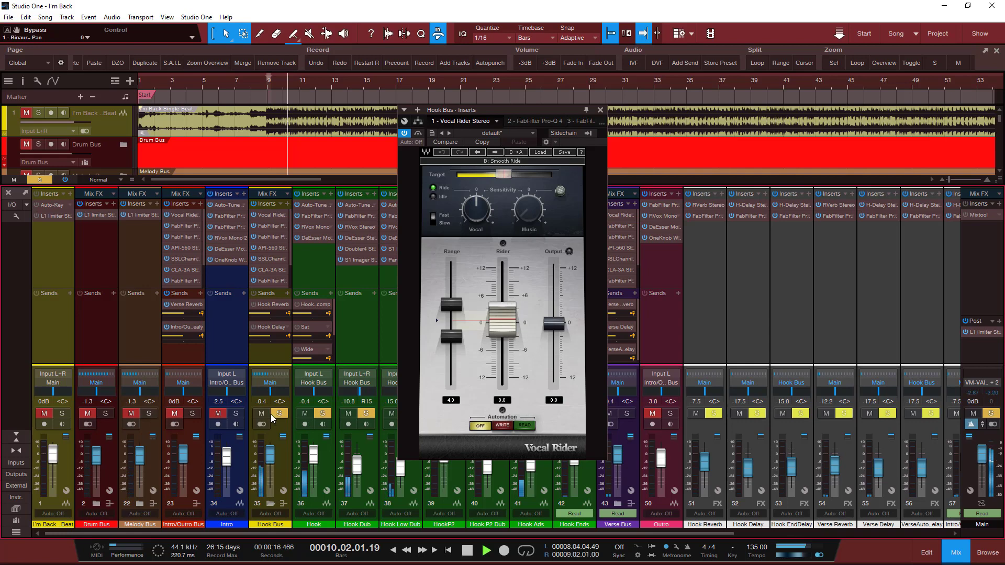
key("space")
key("s")
left_click(601, 111)
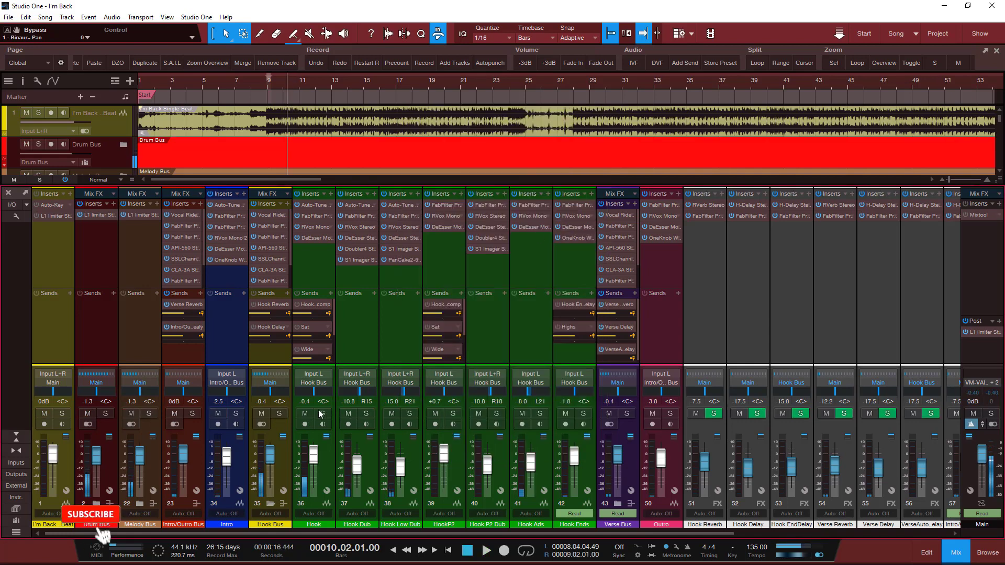
Solo the Hook and Hook Dub channels and play the hook with the Hook Bus's Vocal Rider open
left_click(366, 413)
key("space")
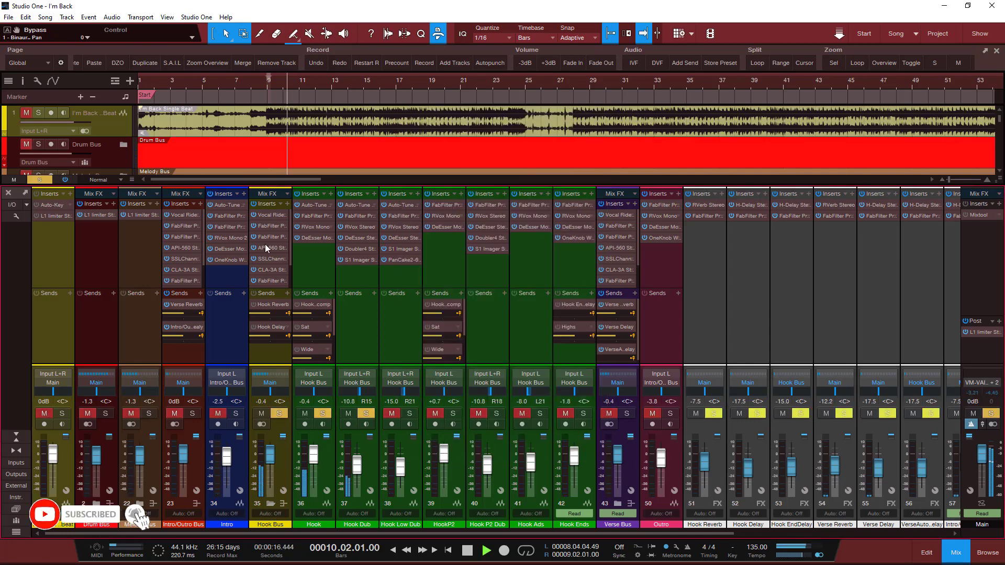
left_click(265, 215)
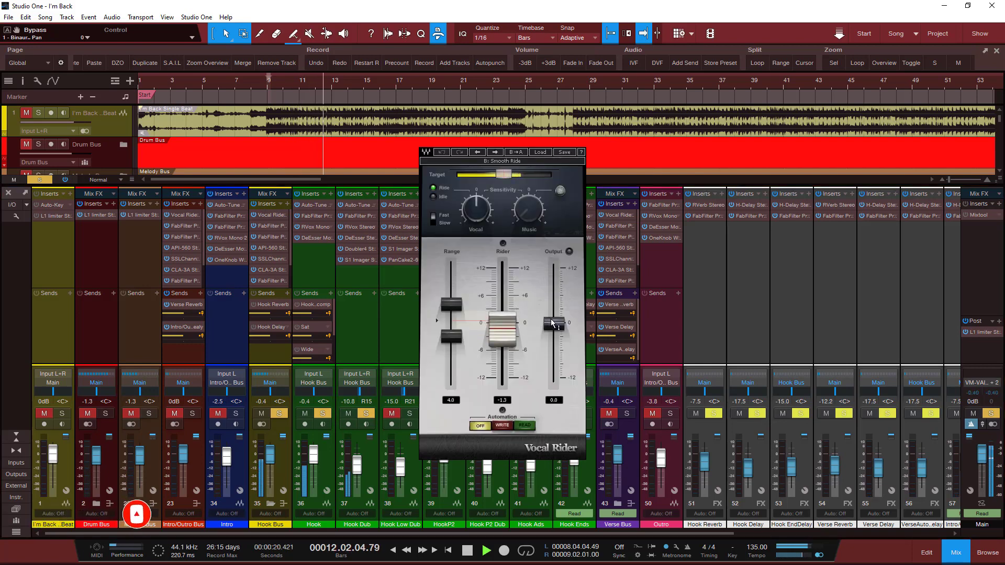
Examine the first FabFilter Pro-Q on the Hook Bus during playback, and move its window clear of the hook channels
left_click(275, 228)
key("space")
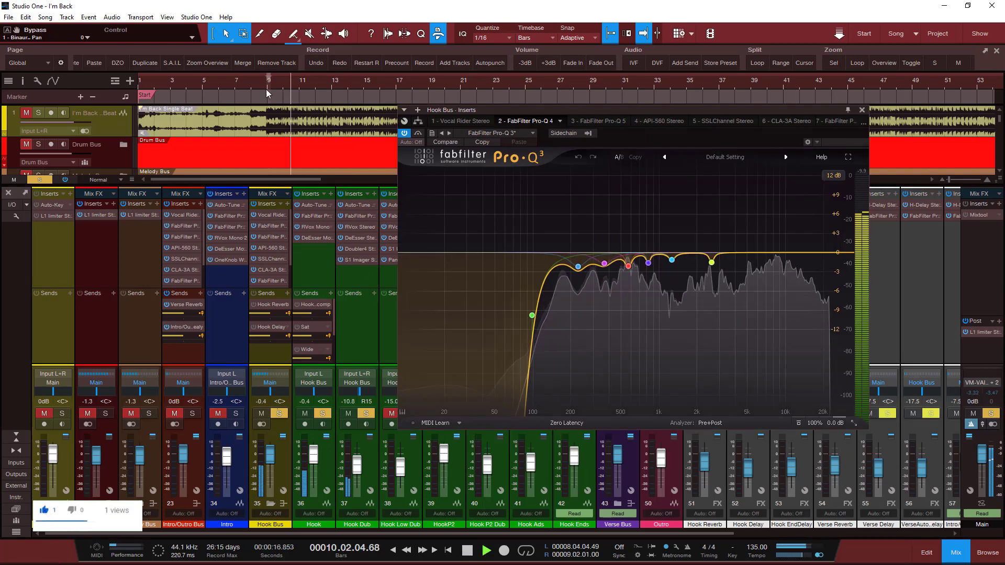
scroll(269, 128, "down", 15)
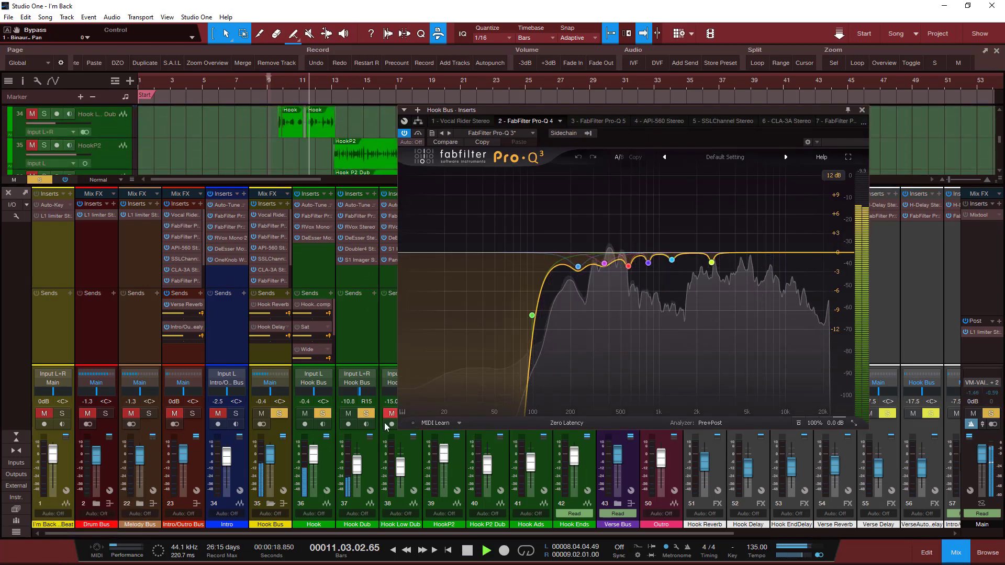
key("space")
left_click_drag(497, 105, 676, 54)
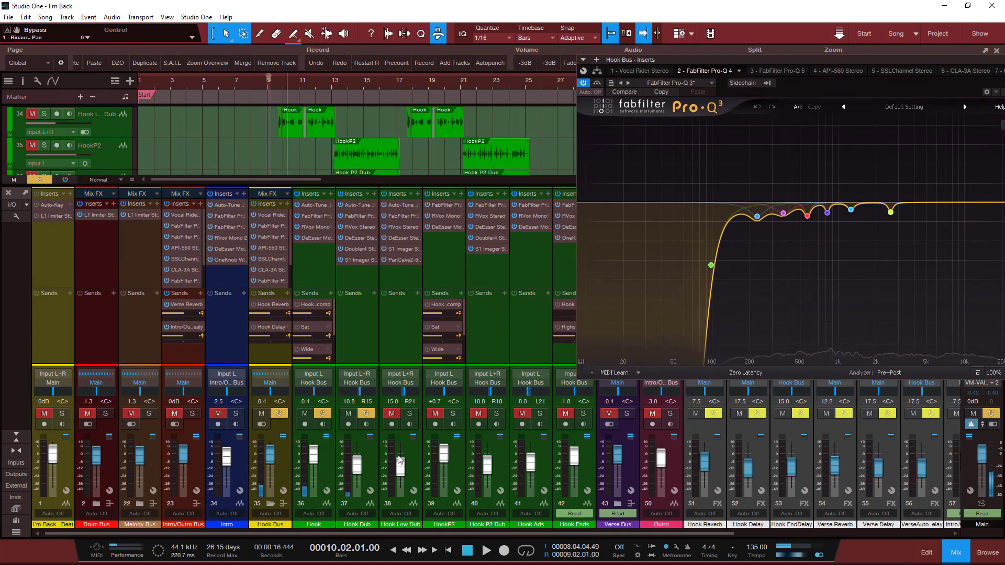
Add Hook Low Dub and HookP2 to the soloed channels and watch the Hook Bus's Vocal Rider during playback
left_click(409, 413)
key("space")
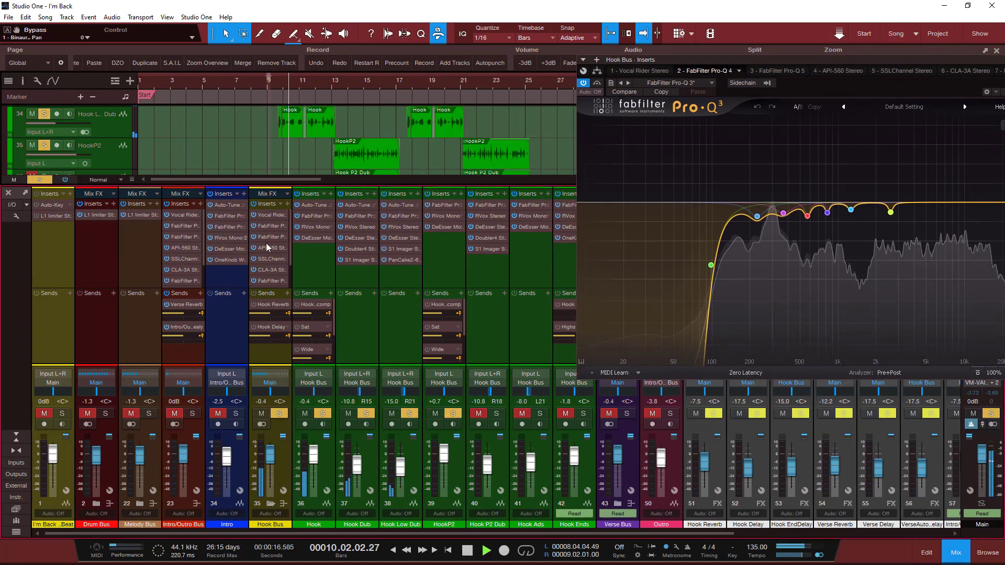
left_click(268, 215)
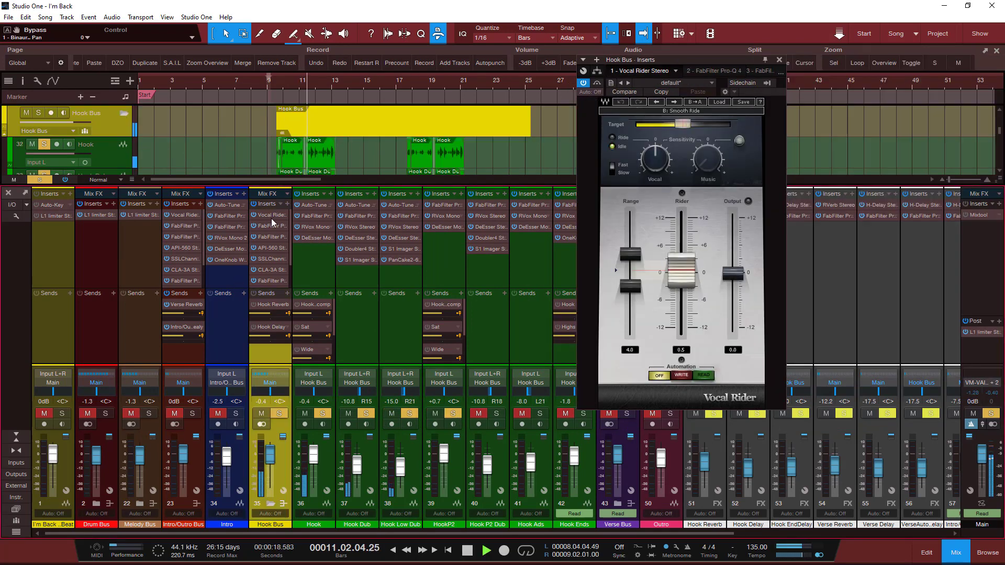
Bring up the Hook Bus's first FabFilter Pro-Q again, center its window, and replay the hook from bar 10
left_click(269, 227)
left_click_drag(758, 61, 577, 55)
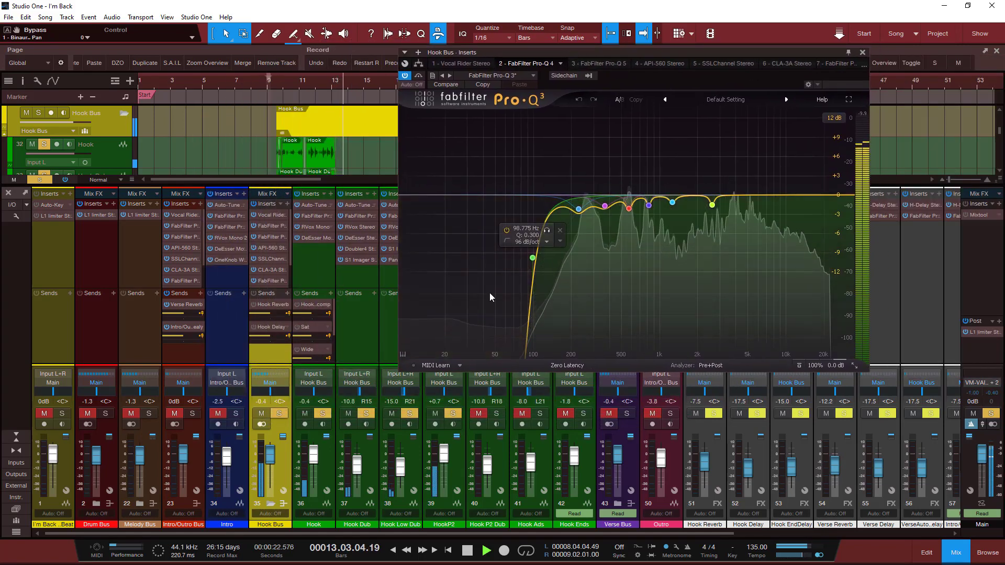
key("space")
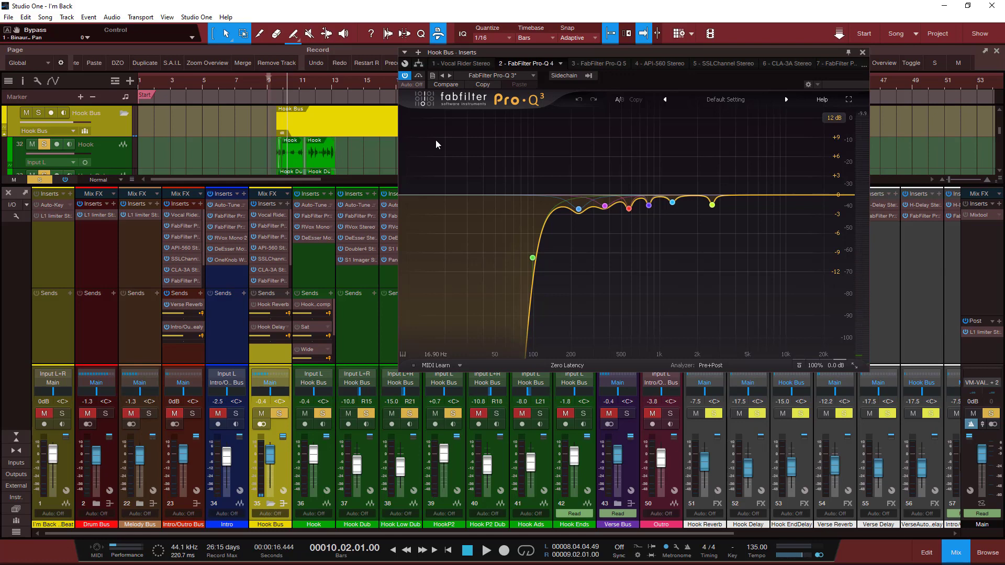
key("space")
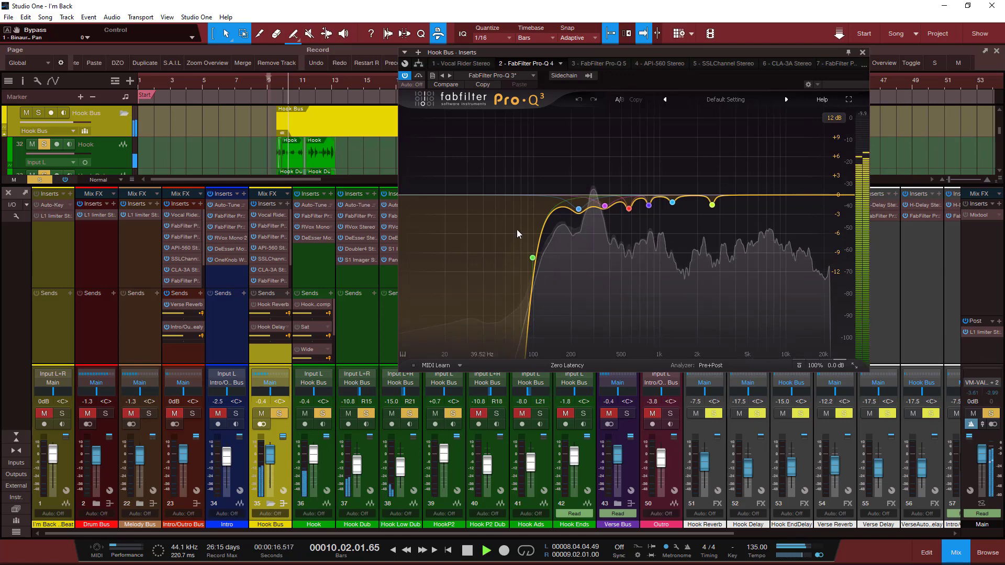
Audition the first Pro-Q's 228.74, 571.76, 1262.4 and 2607.1 Hz cuts in solo during playback, and stop
mouse_move(579, 212)
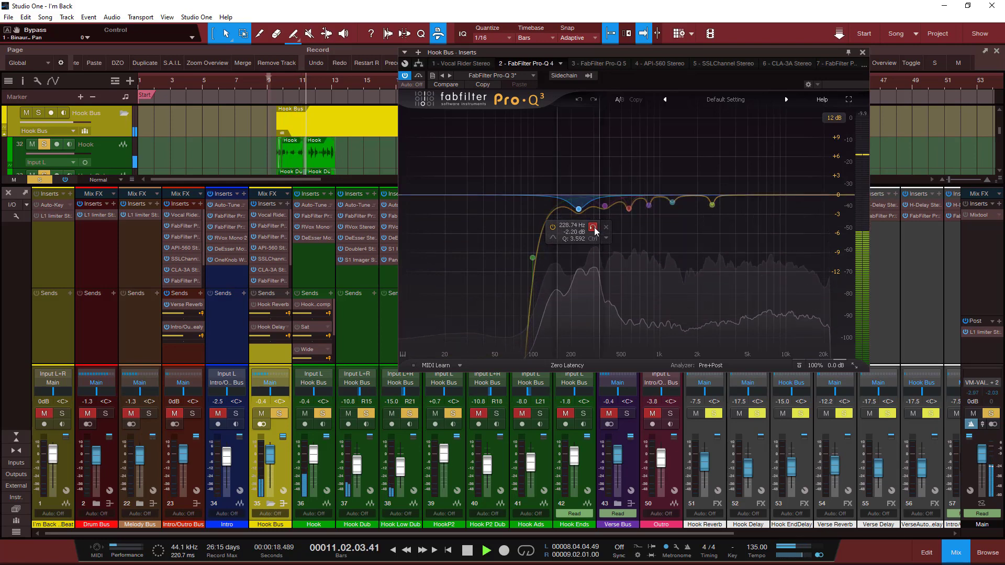
left_click(594, 229)
left_click(618, 228)
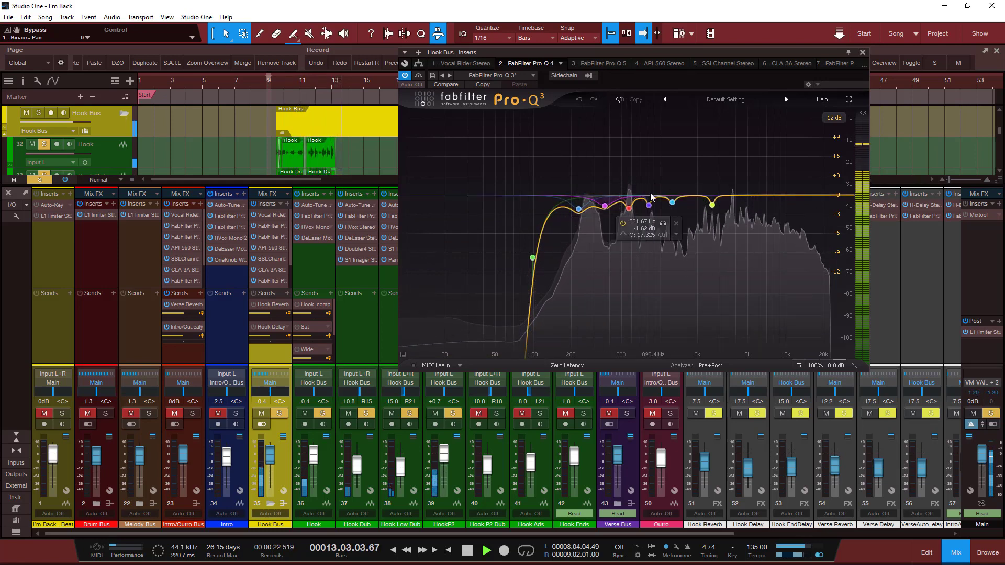
mouse_move(629, 210)
left_click(643, 229)
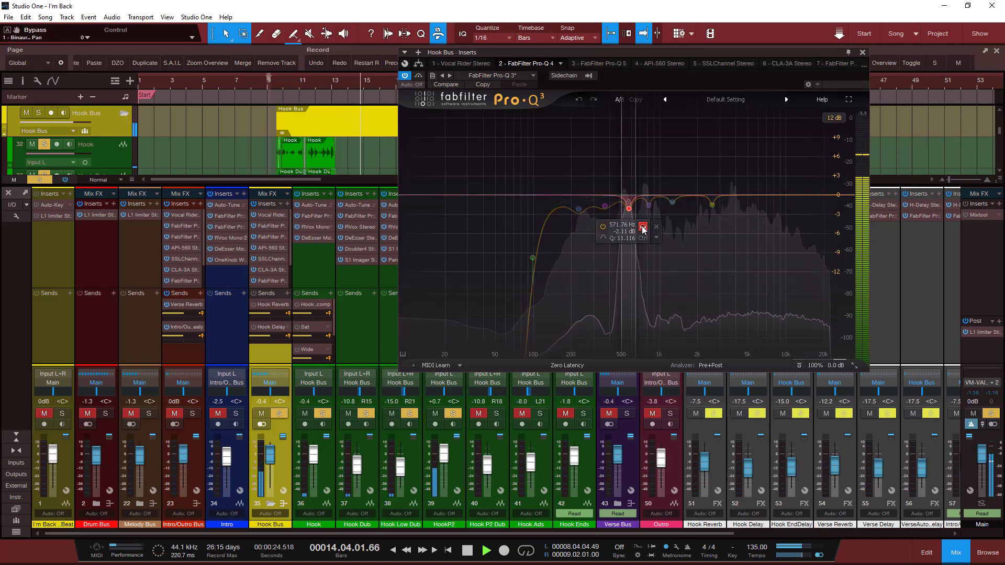
left_click(661, 225)
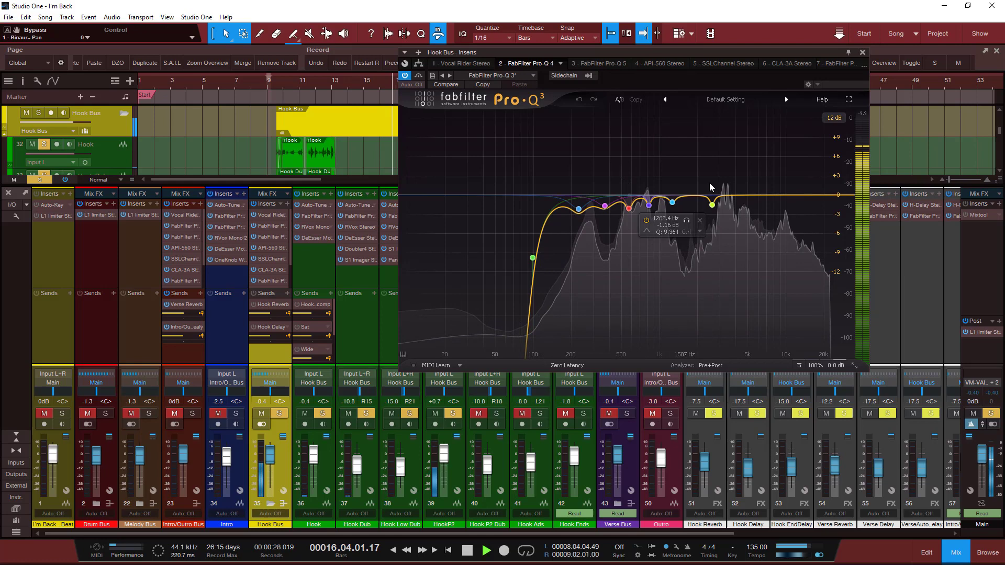
left_click(687, 220)
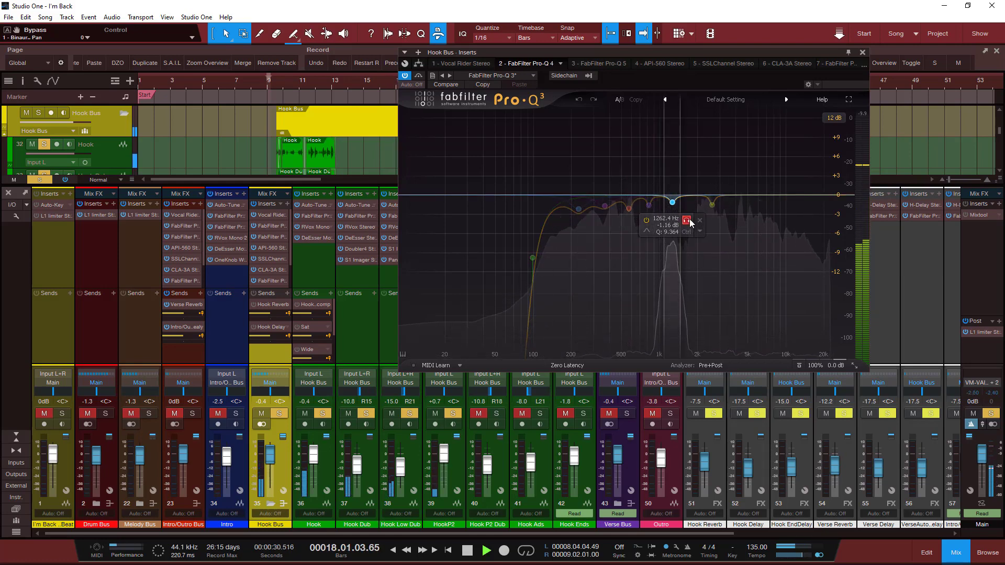
left_click(725, 223)
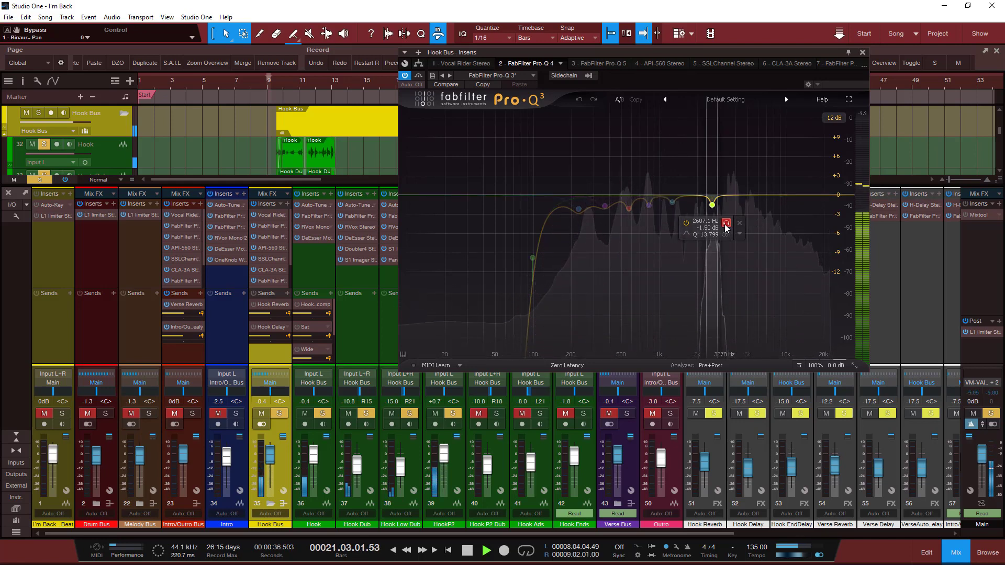
key("space")
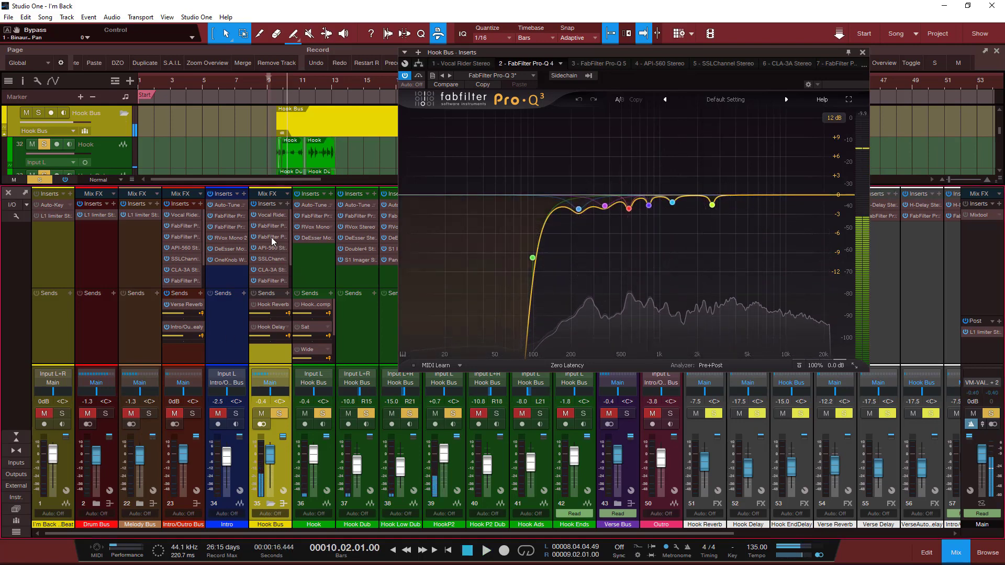
Open the Hook Bus's second FabFilter Pro-Q, replay the hook, and audition its 2657.4 Hz and 6213 Hz boosts in solo
left_click(269, 238)
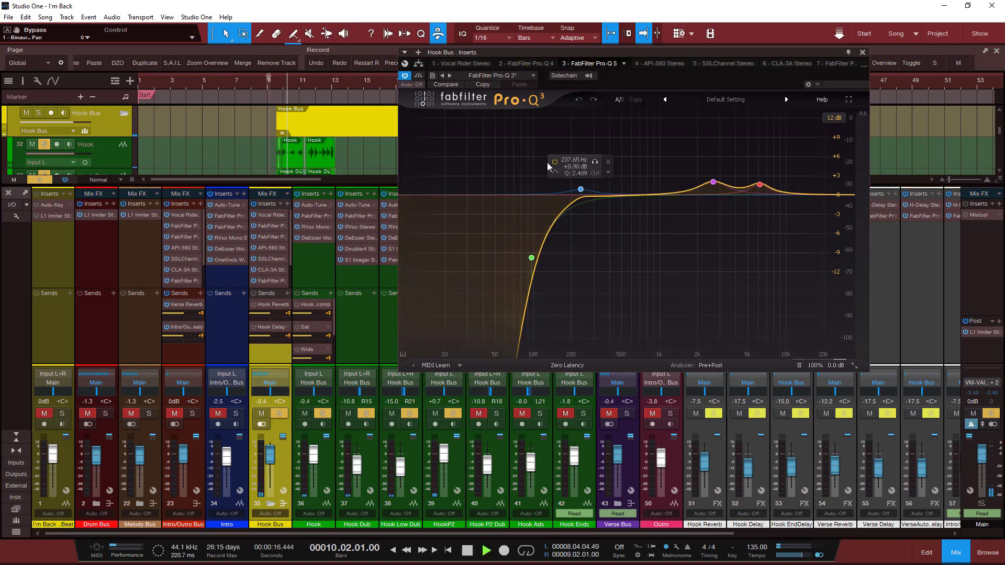
key("space")
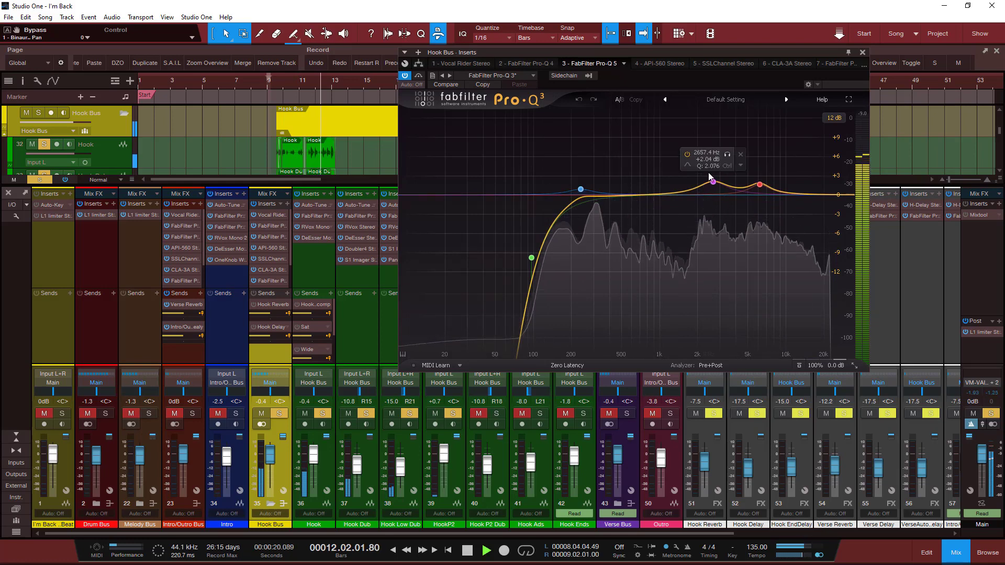
left_click(728, 155)
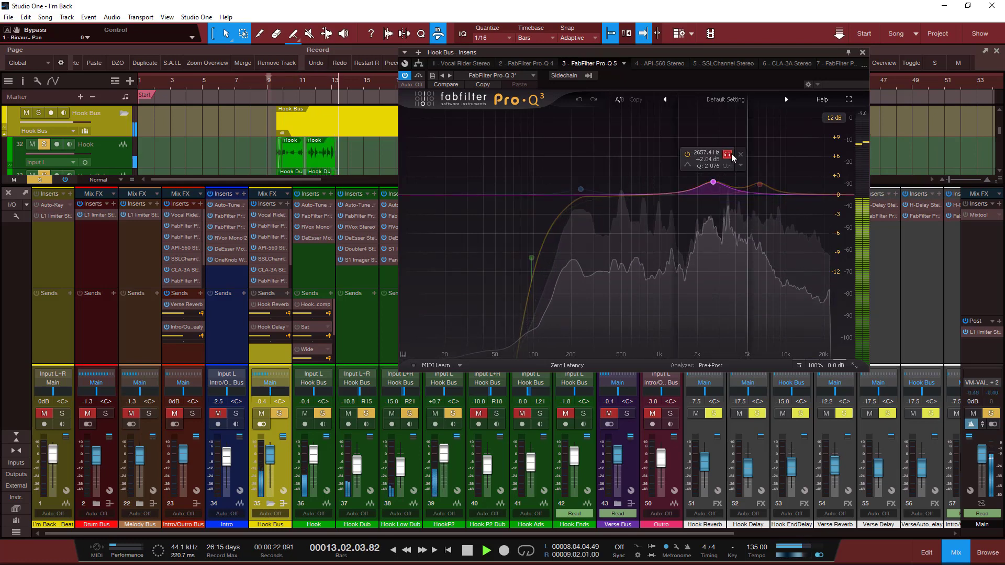
left_click(728, 155)
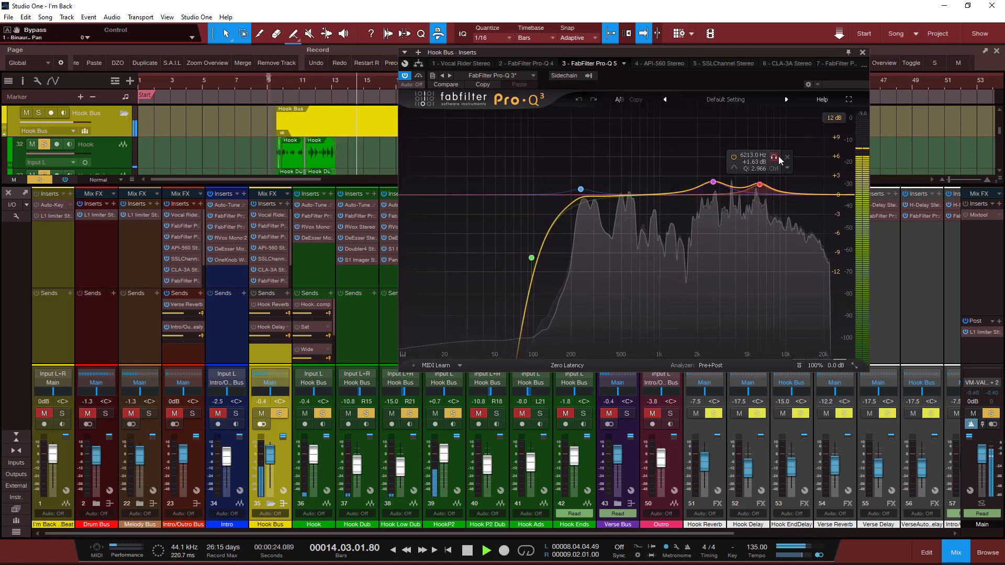
left_click(728, 155)
left_click(728, 155)
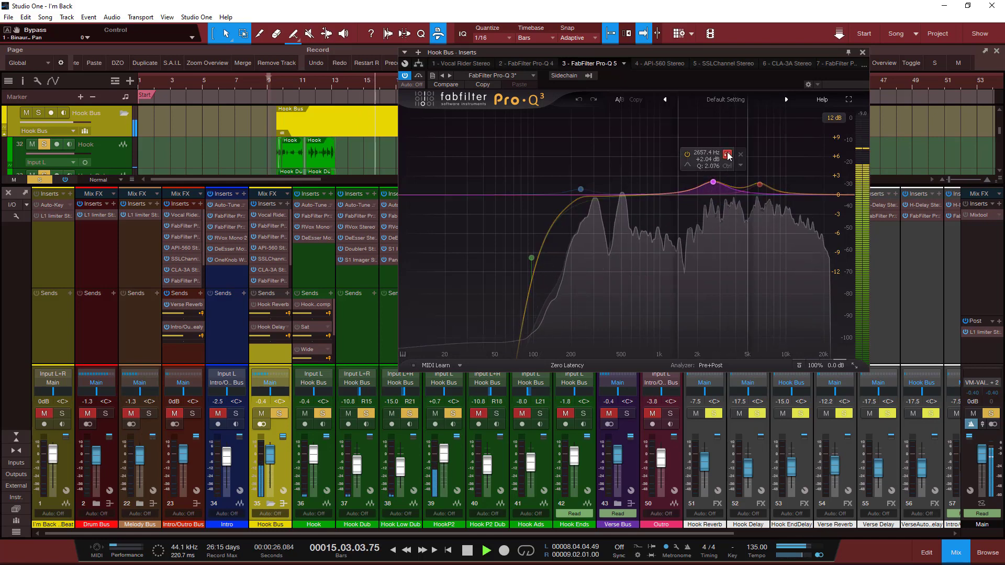
left_click(728, 155)
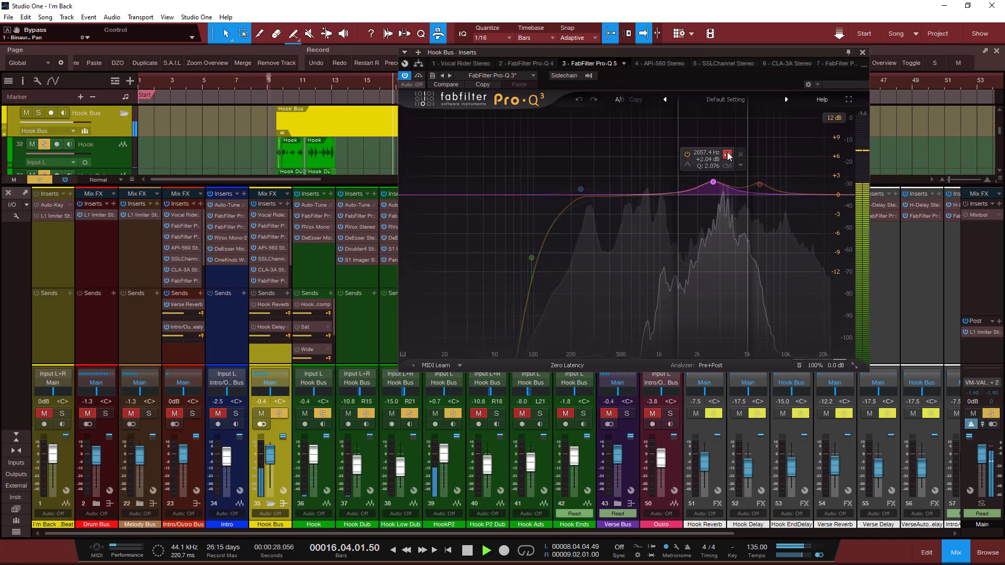
Restart the hook from bar 10, compare the second Pro-Q's soloed 2657.4 Hz boost with the full signal, and stop
key("space")
left_click(728, 155)
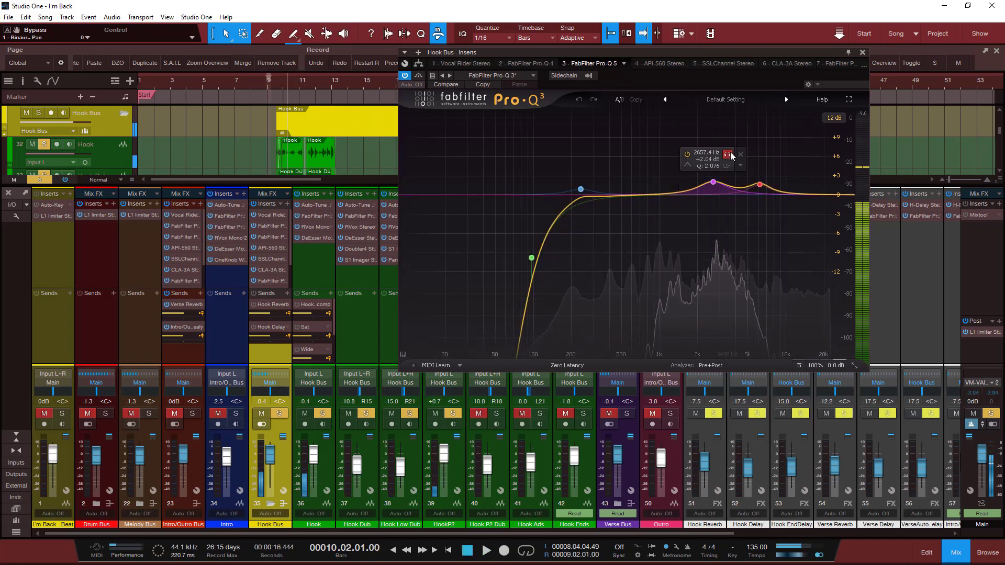
key("space")
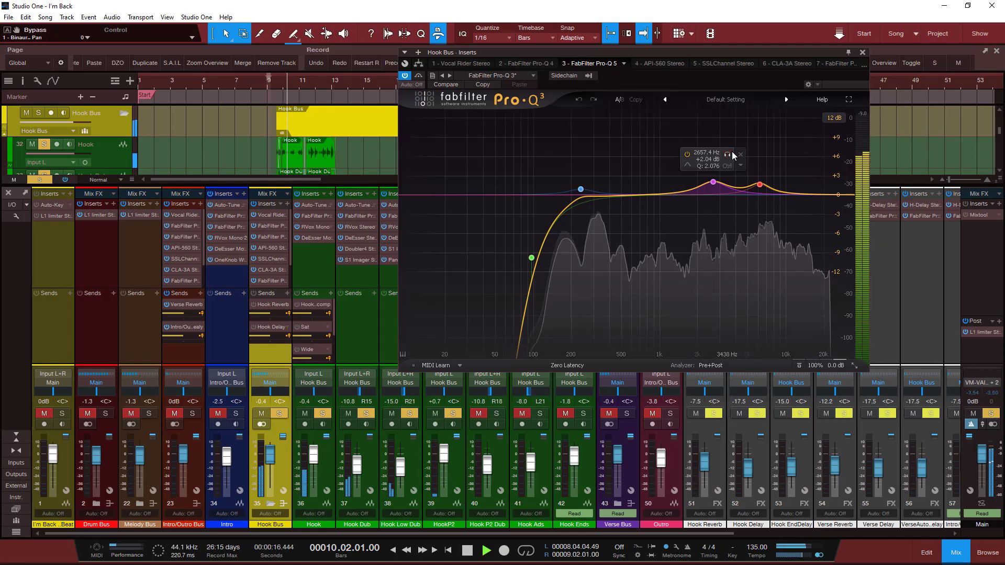
left_click(727, 155)
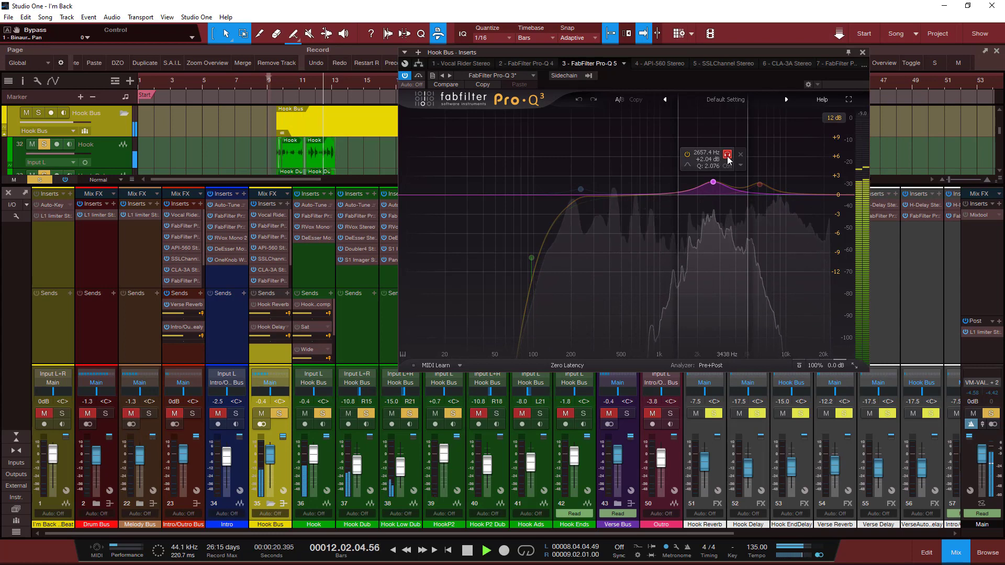
left_click(727, 156)
key("space")
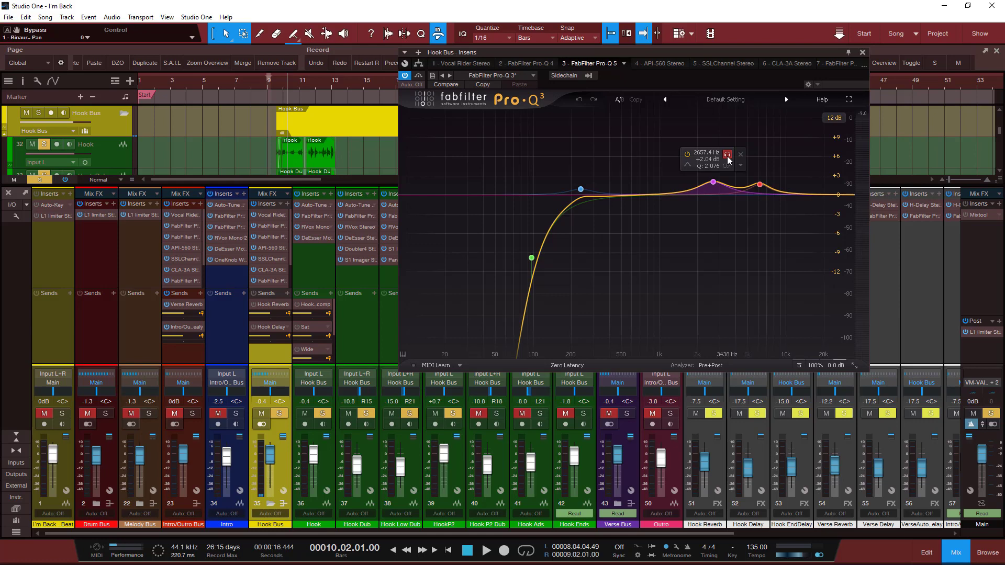
Repeat the solo audition of the 2657.4 Hz boost over several short playbacks of the hook, and stop
key("space")
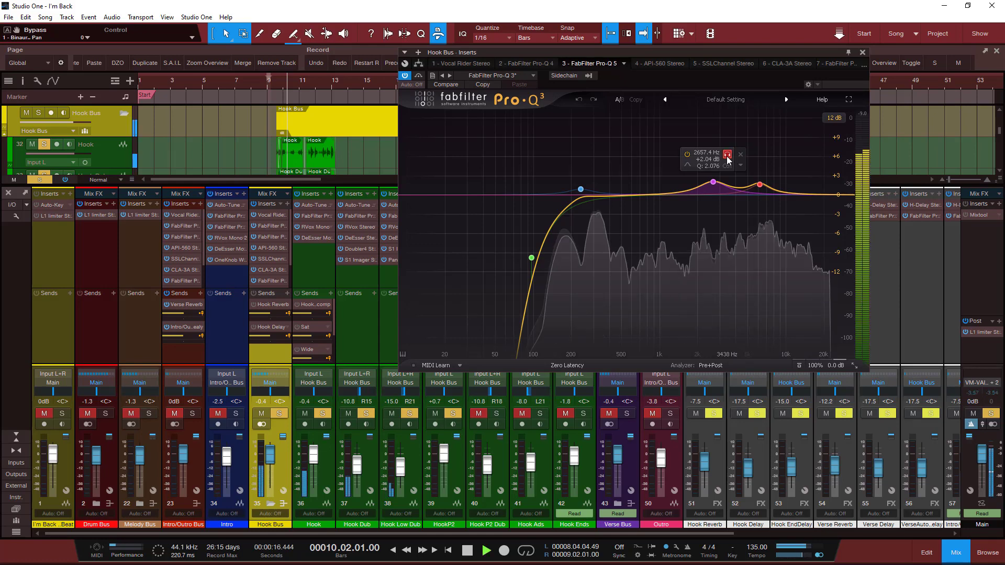
left_click(726, 155)
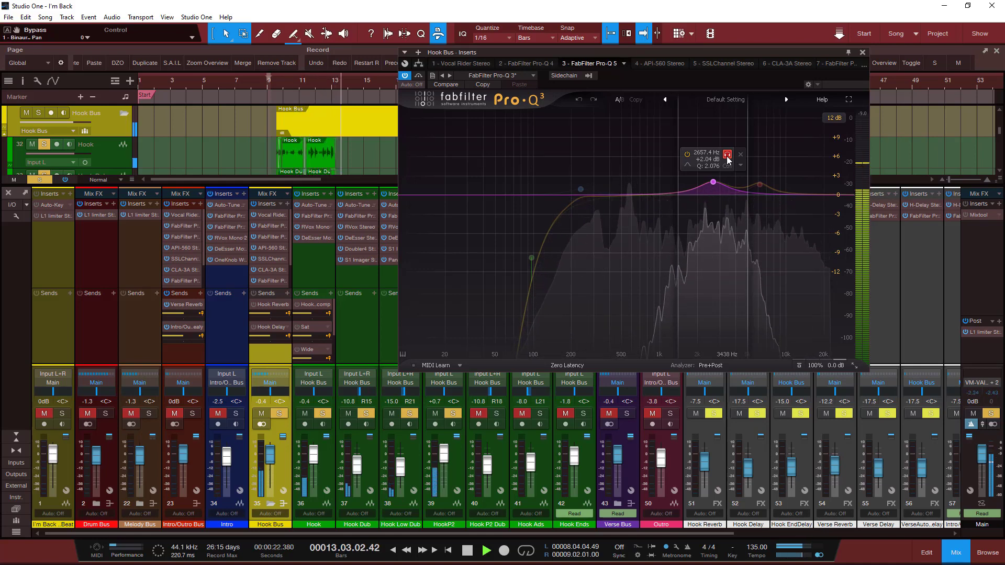
key("space")
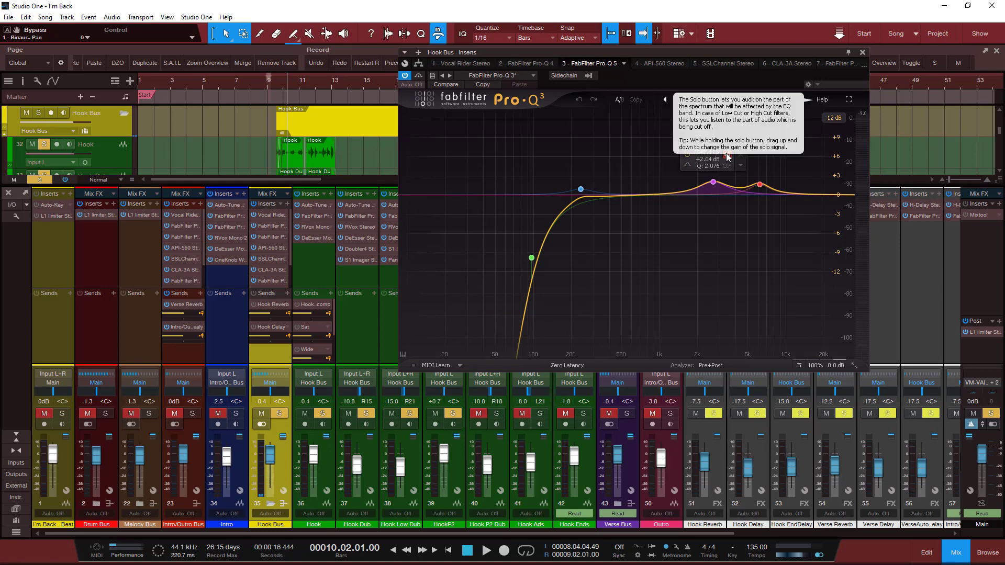
left_click(727, 157)
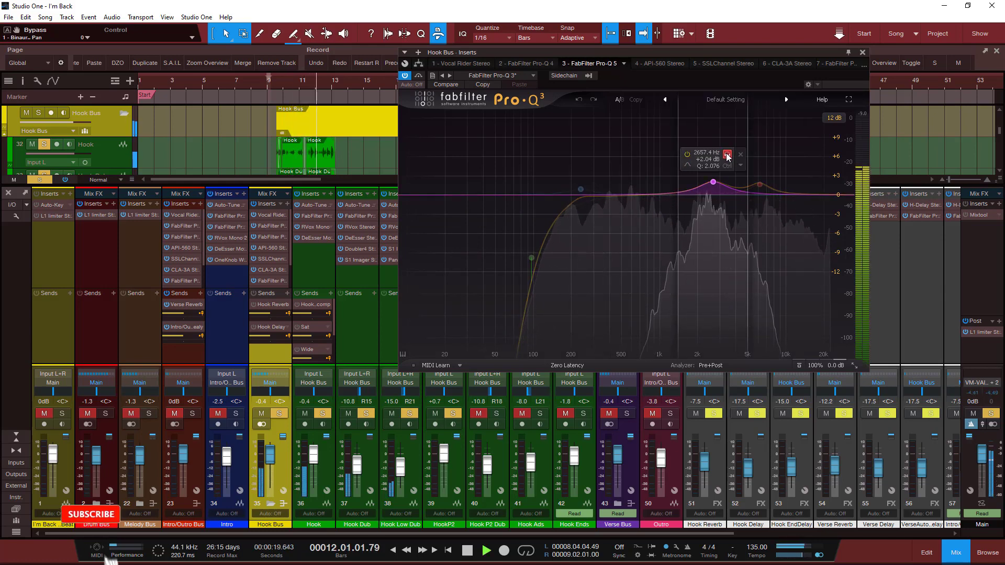
left_click(728, 155)
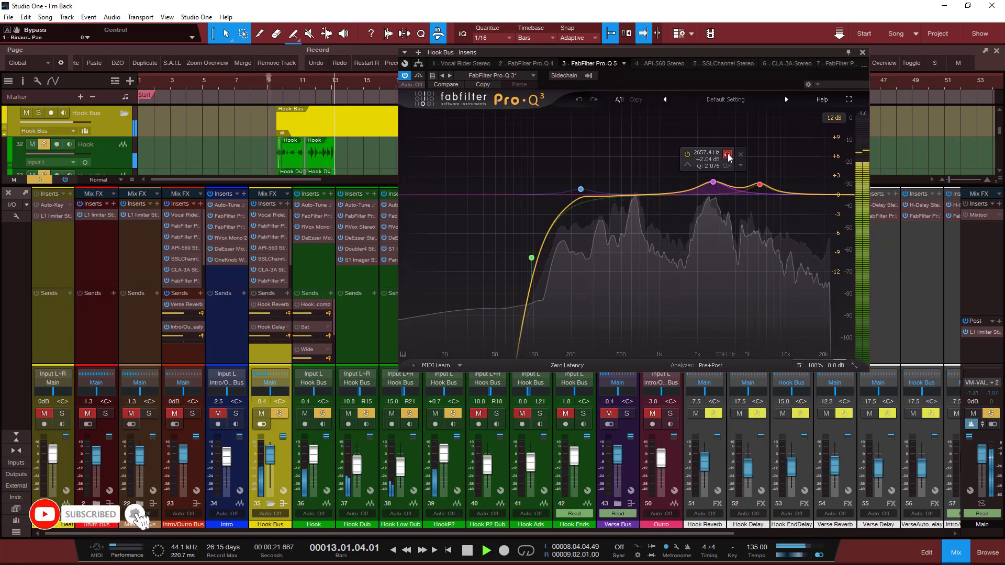
key("space")
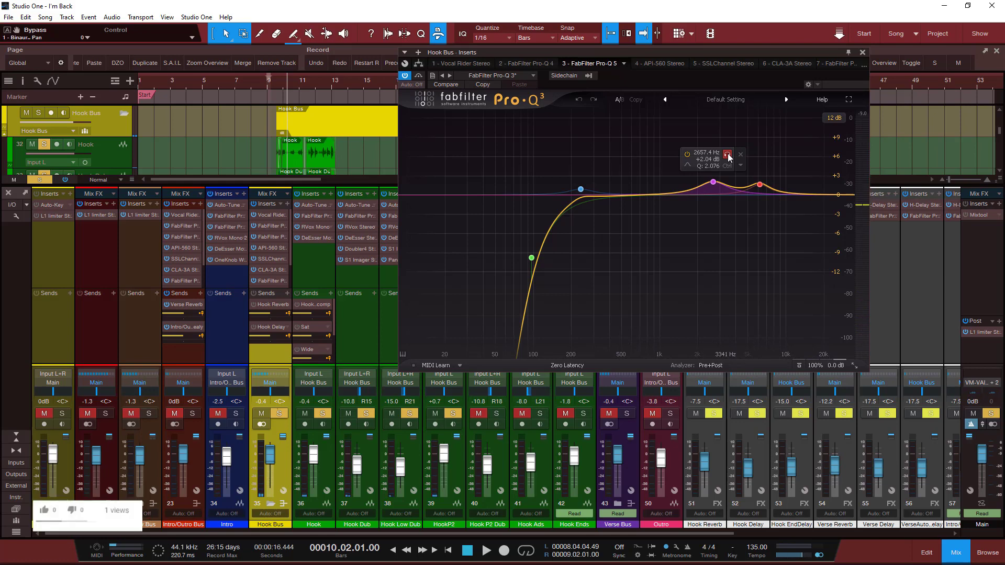
key("space")
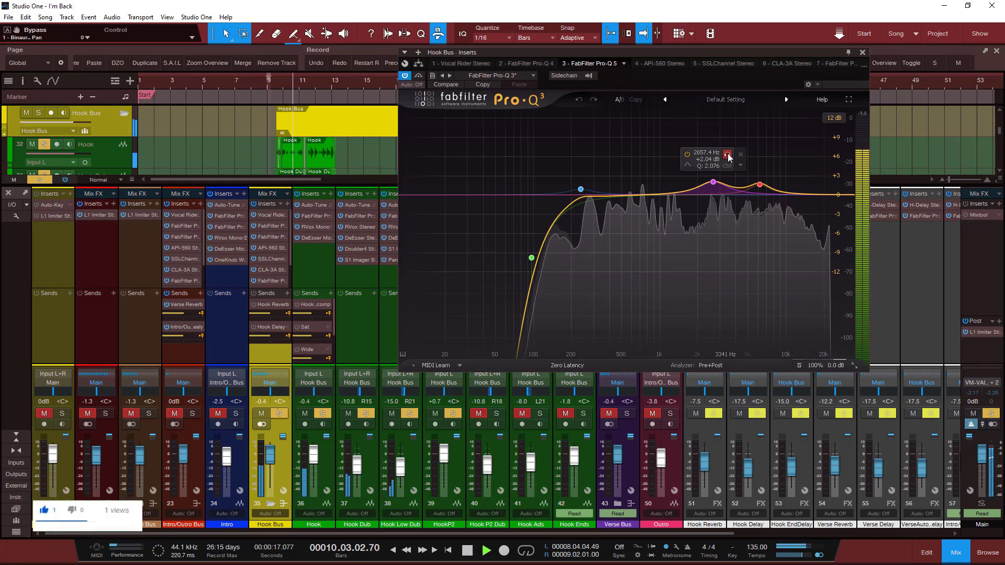
key("space")
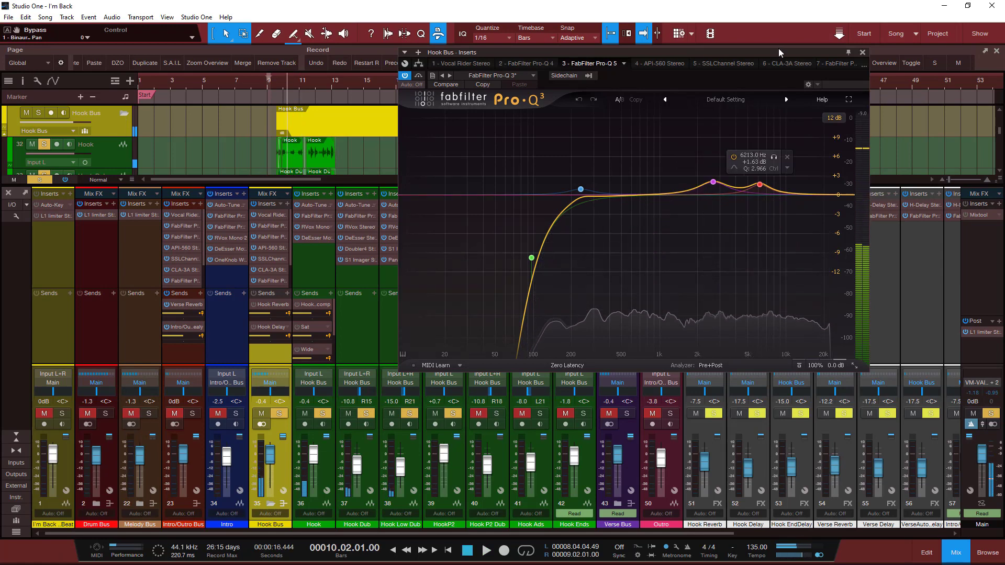
Open the Hook Bus's API-560 in place of the Pro-Q, and compare the hook with the API-560 bypassed and active
left_click(862, 52)
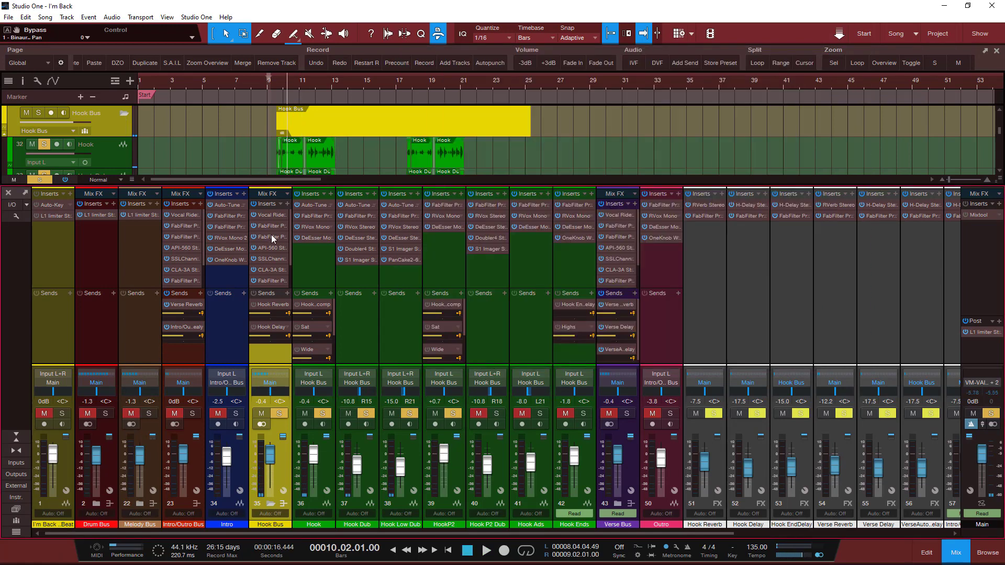
left_click(267, 248)
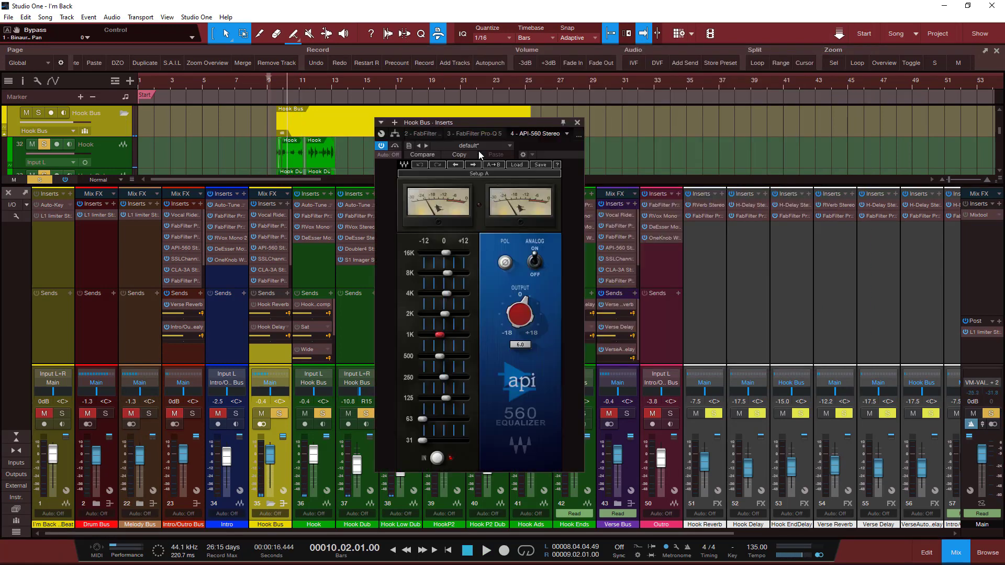
left_click_drag(473, 131, 588, 105)
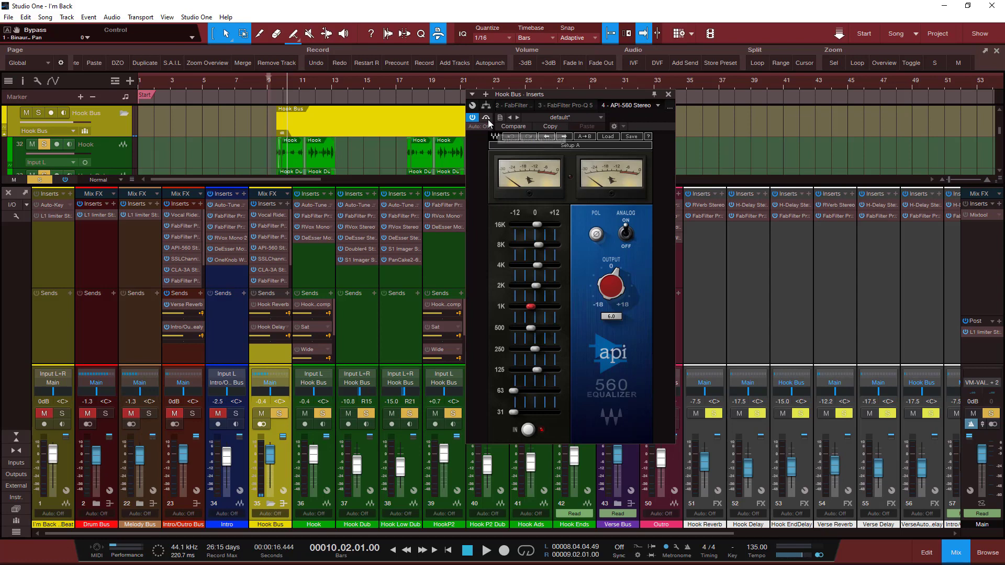
key("space")
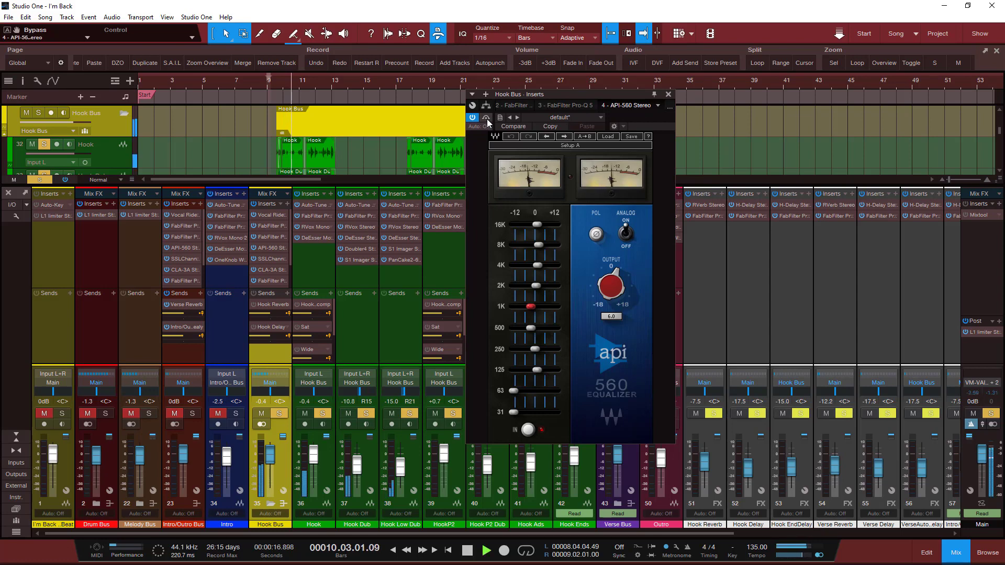
left_click(486, 118)
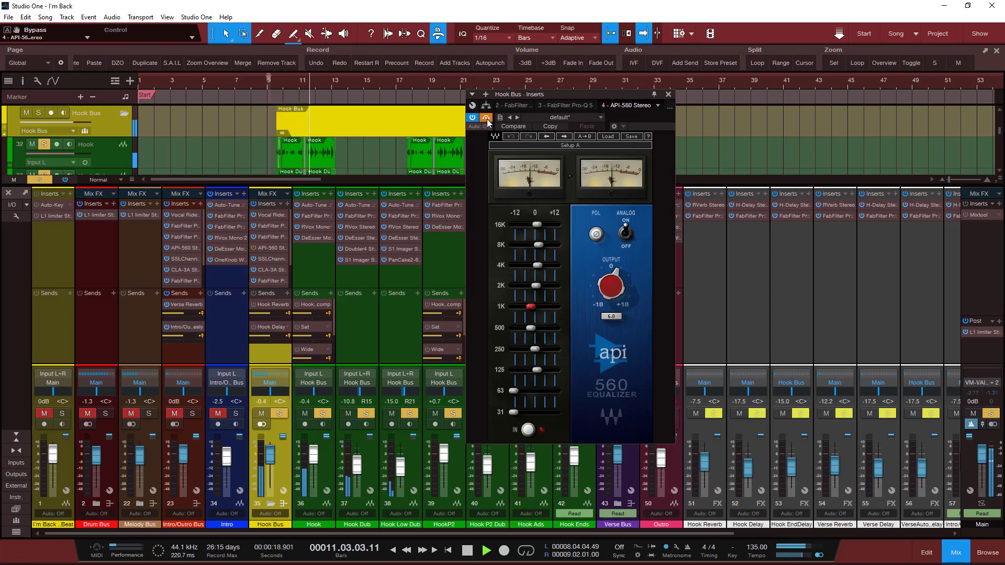
left_click(486, 118)
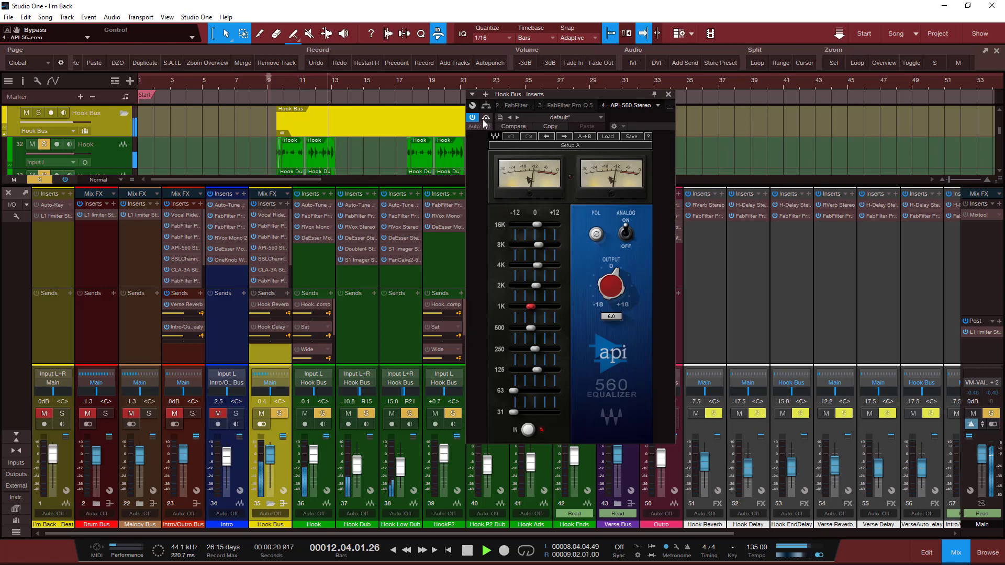
key("space")
Replay the hook from bar 10 and switch the API-560's bypass on and off again to hear its effect
left_click(253, 204)
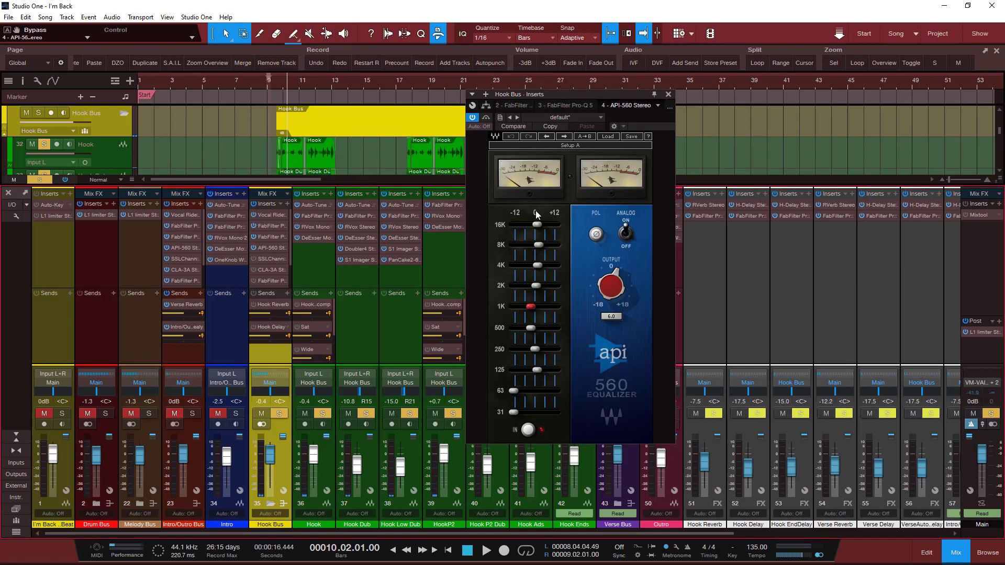
key("space")
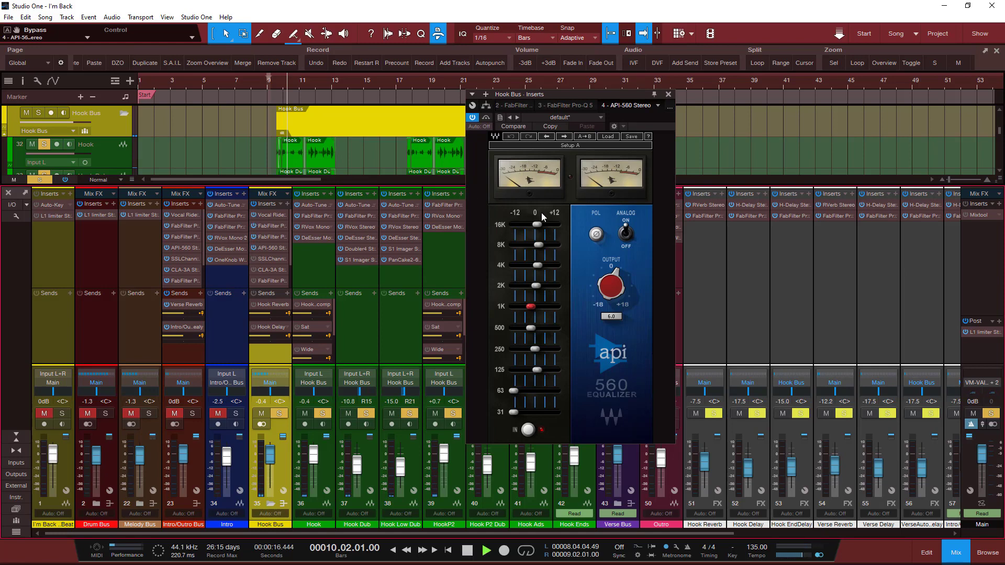
left_click(488, 119)
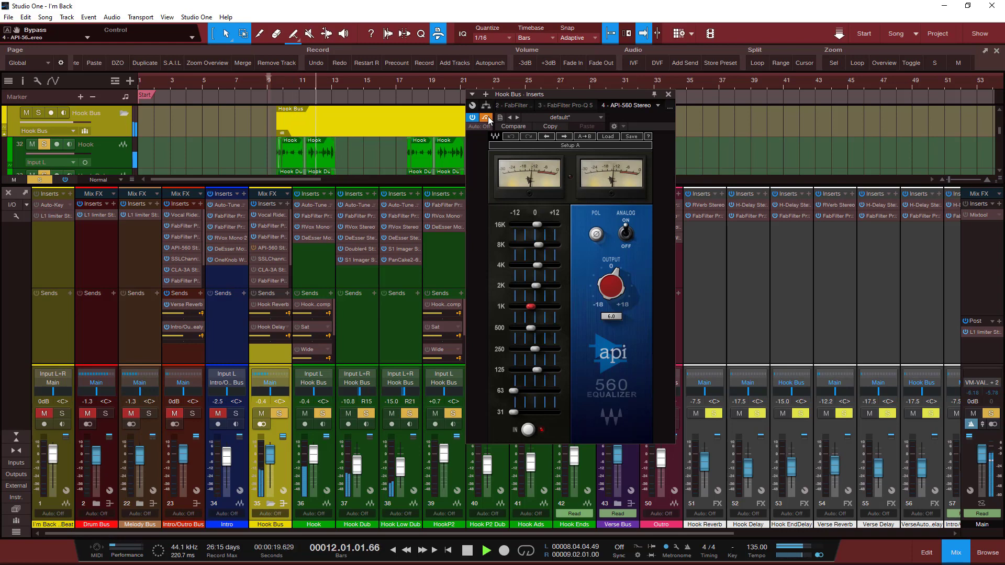
left_click(488, 119)
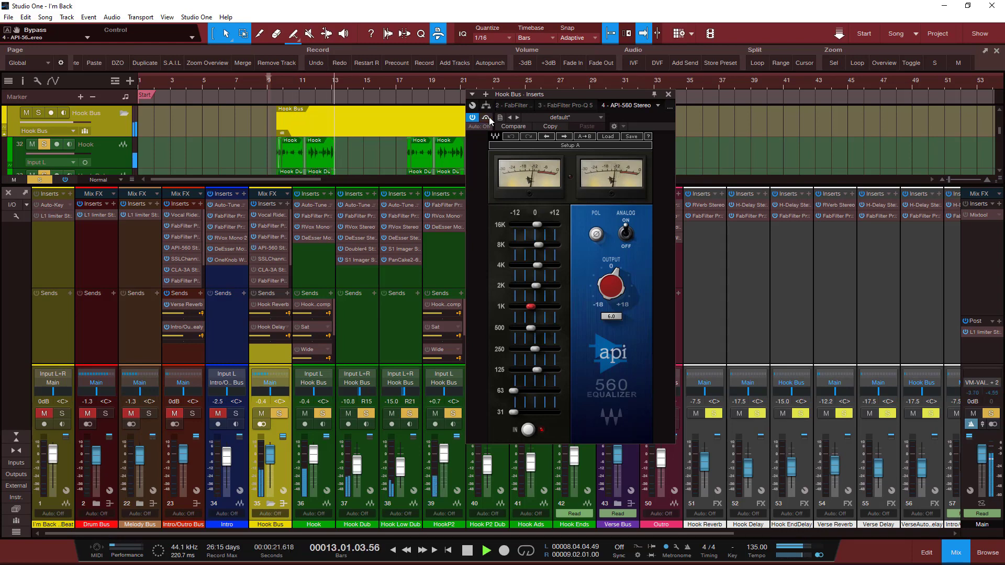
Compare the playing hook once more with the API-560 bypassed and active, and close the plug-in window
left_click(488, 119)
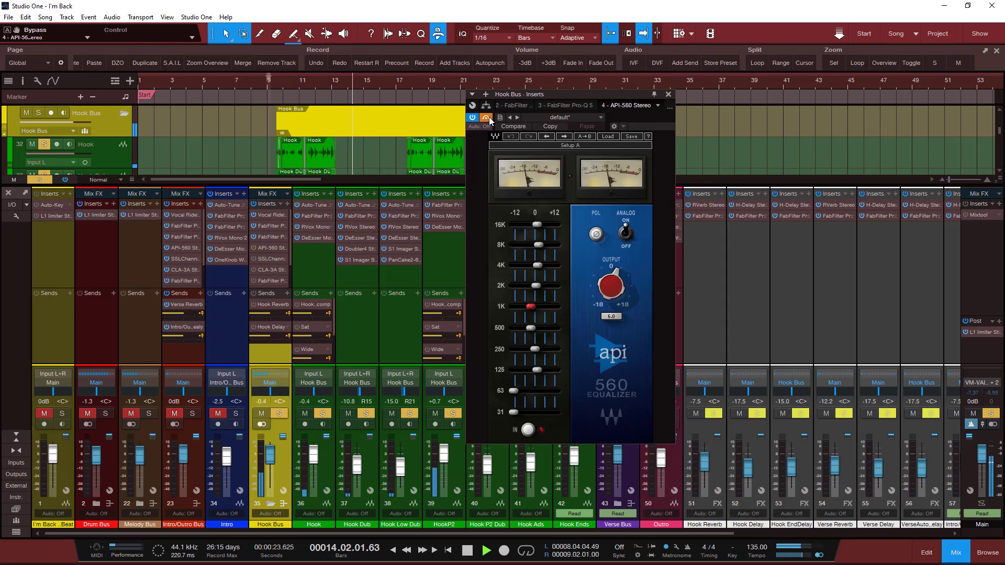
left_click(489, 119)
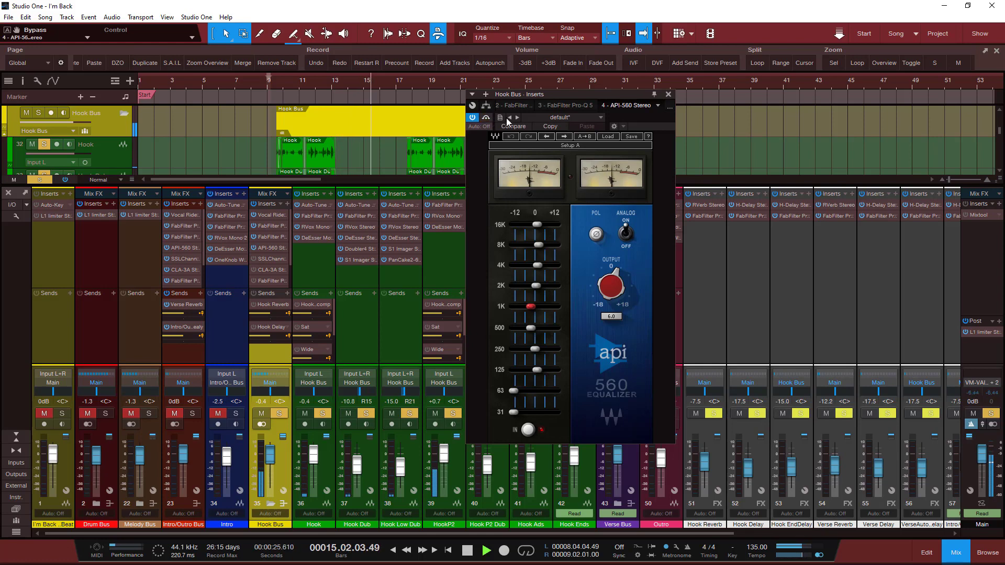
left_click(668, 95)
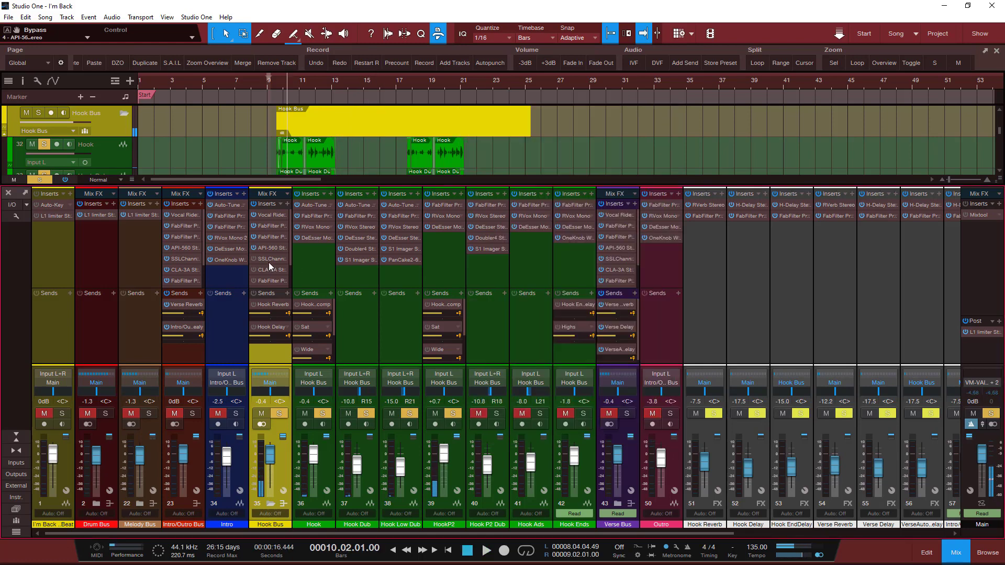
Open and switch on the Hook Bus's SSLChannel, and compare the hook from bar 10 with it bypassed and active
left_click(269, 261)
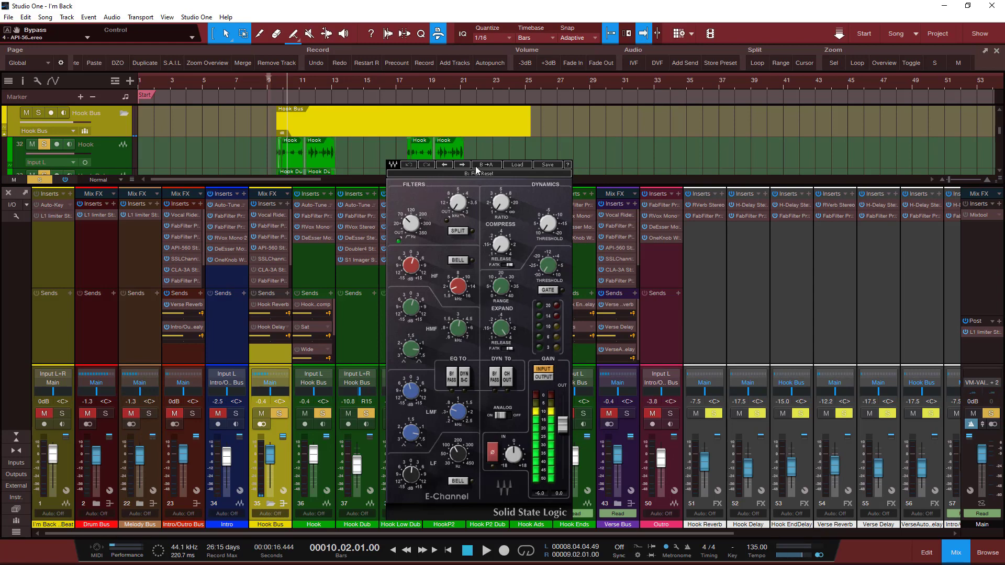
left_click(266, 260)
left_click(272, 259)
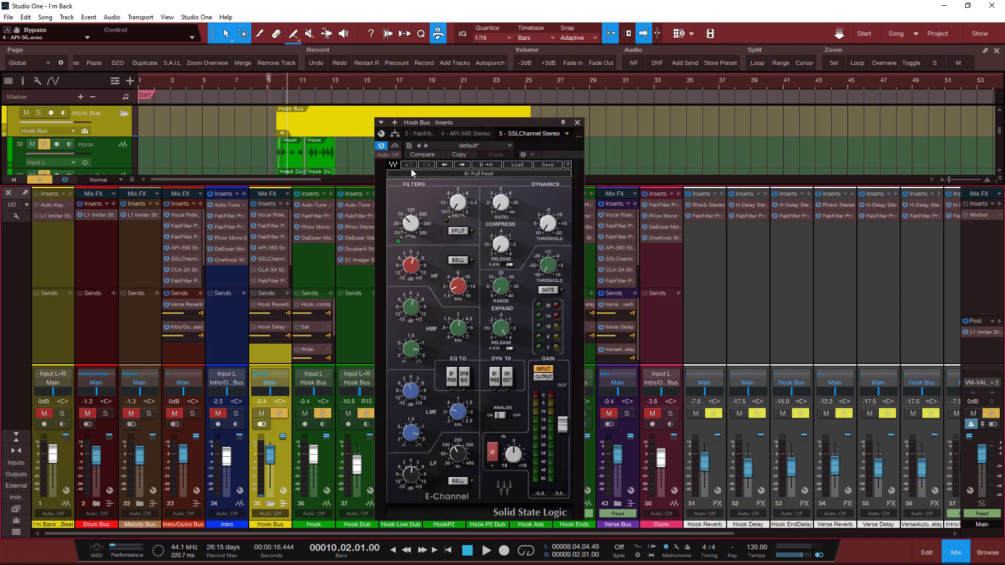
key("space")
left_click(396, 148)
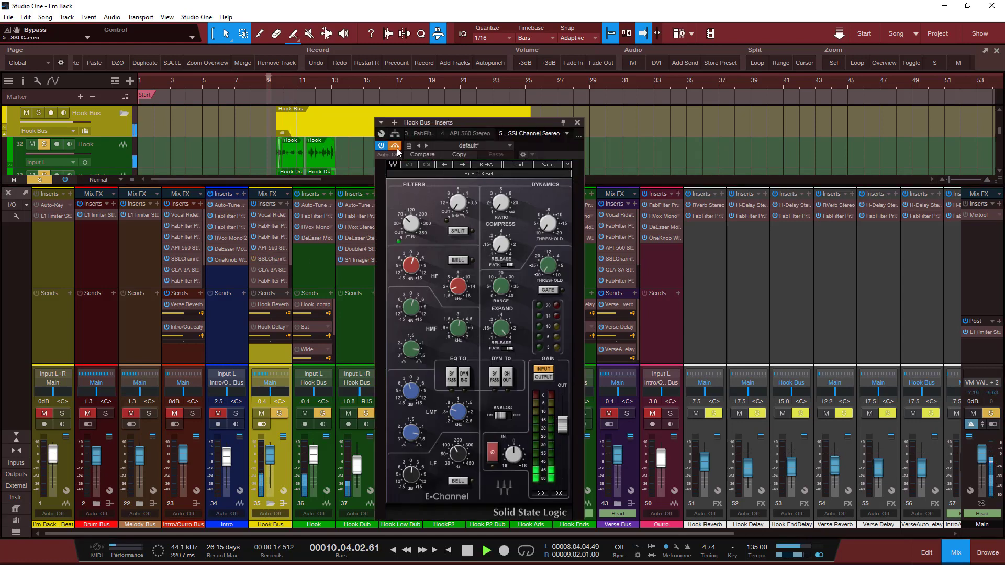
left_click(397, 148)
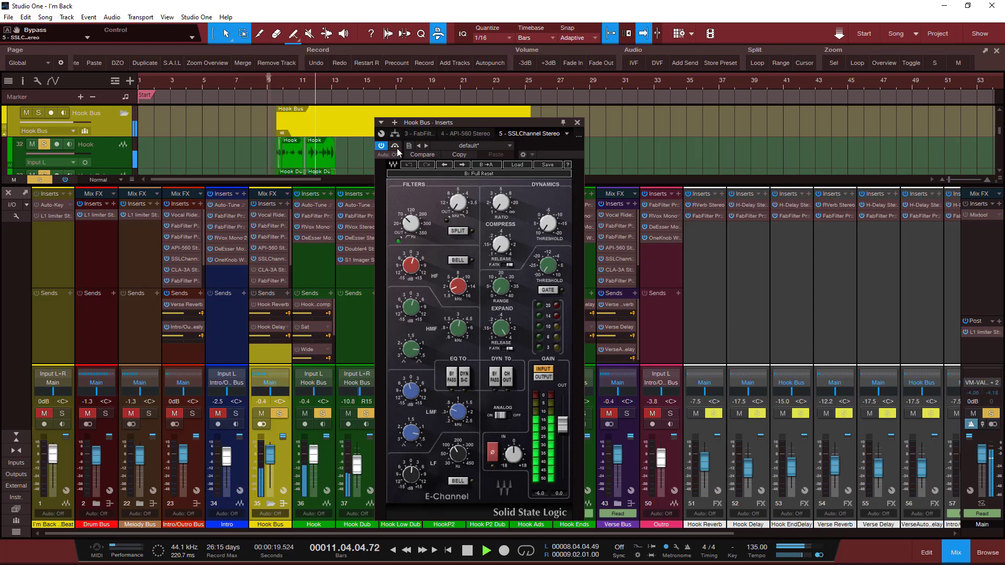
key("space")
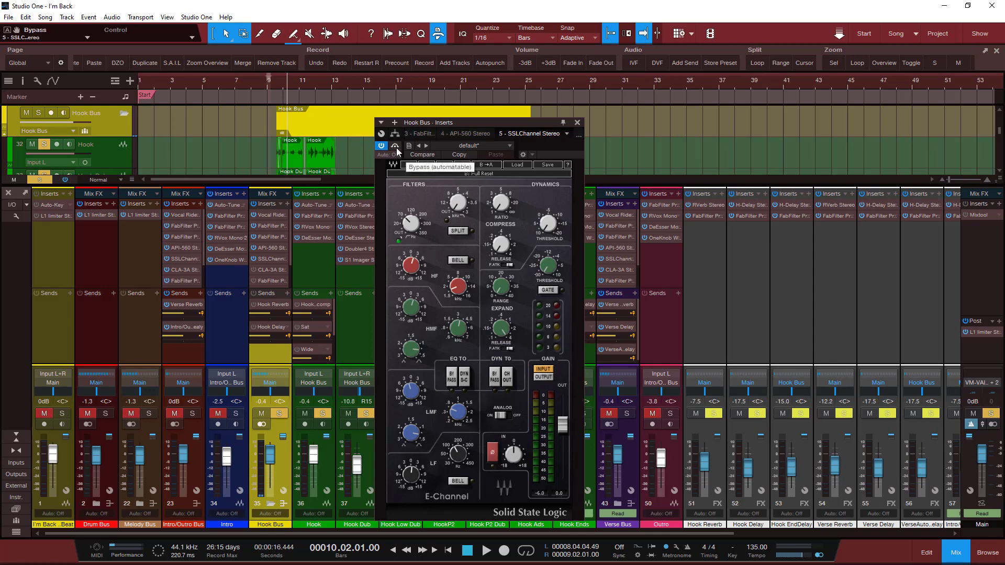
Replay the hook from bar 10, alternate the SSLChannel between bypassed and active, and stop with it bypassed
key("space")
left_click(394, 149)
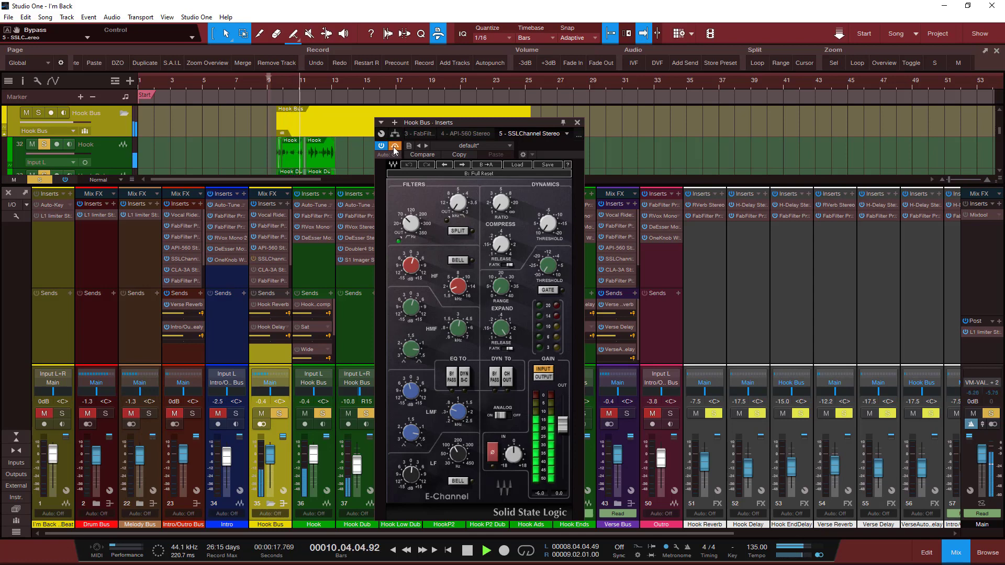
left_click(395, 149)
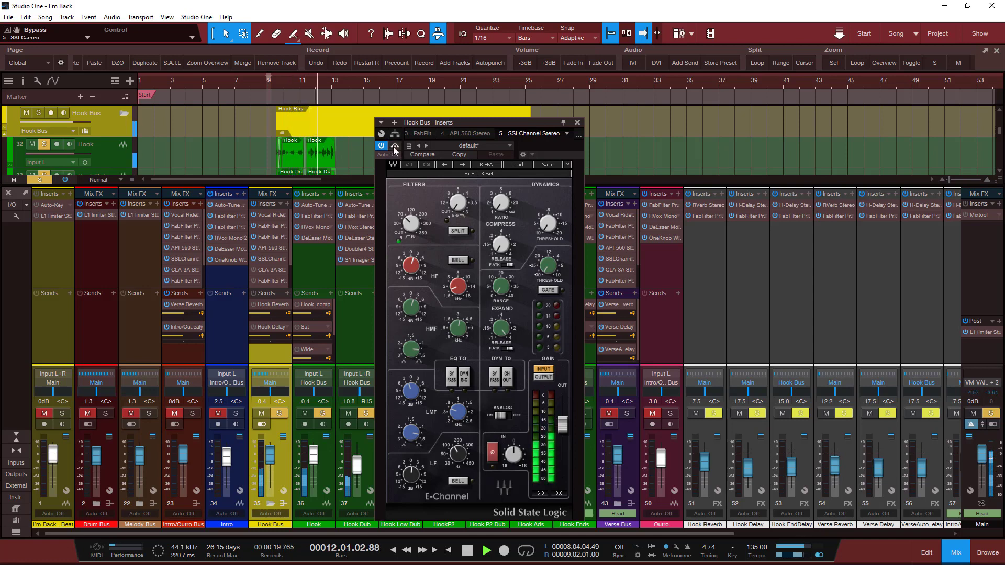
left_click(395, 148)
key("space")
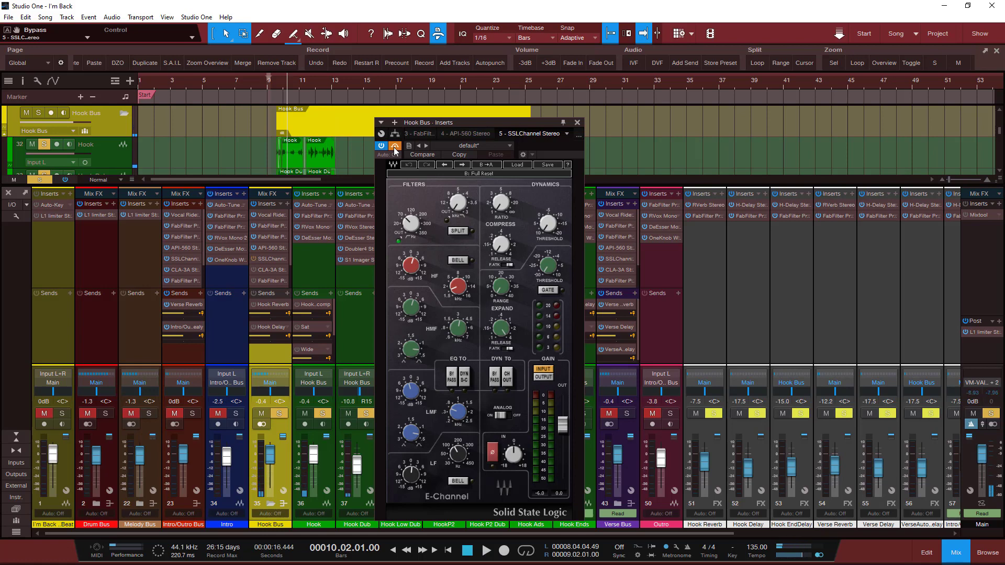
Play the hook again from bar 10 while toggling the SSLChannel's bypass, and stop with the plug-in active
left_click(394, 148)
key("space")
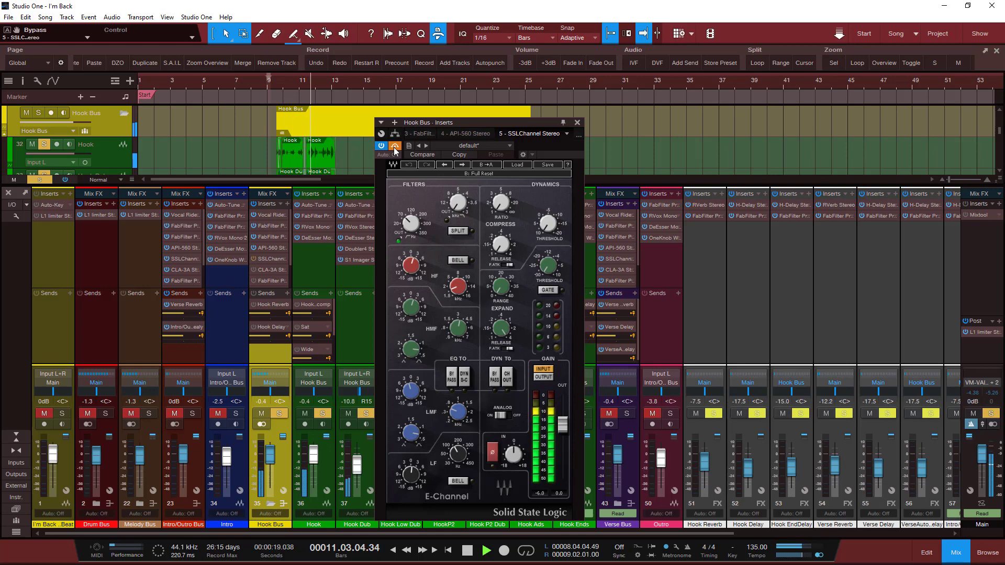
left_click(395, 148)
left_click(395, 149)
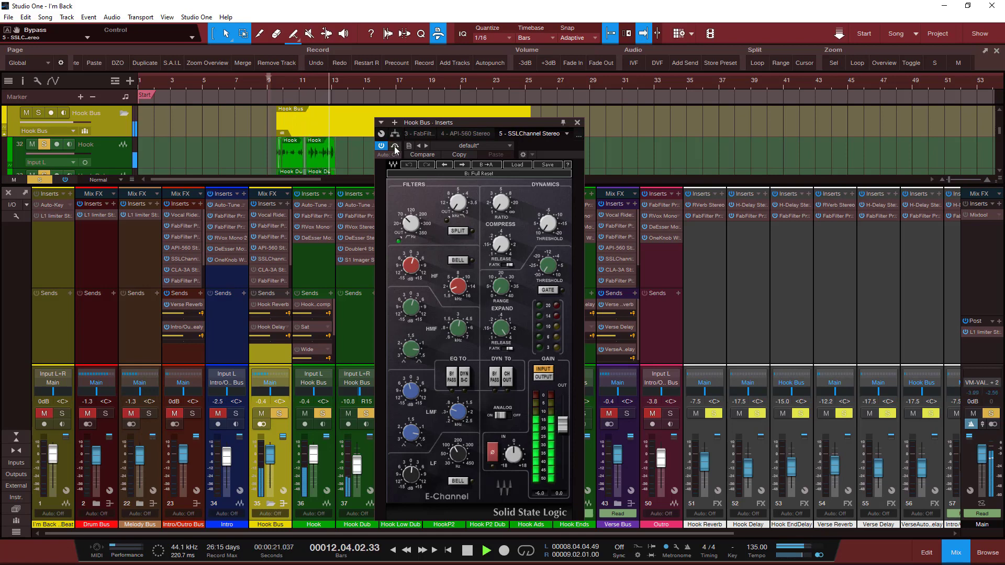
key("space")
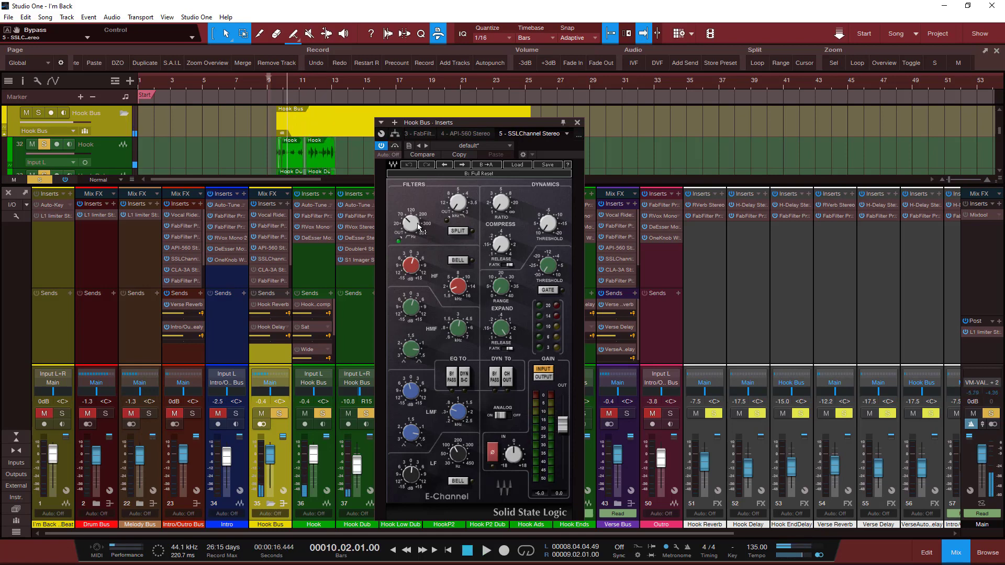
Go over the SSLChannel's high-pass filter and EQ controls, including the LMF gain and the LF gain and frequency
left_click_drag(410, 223, 410, 223)
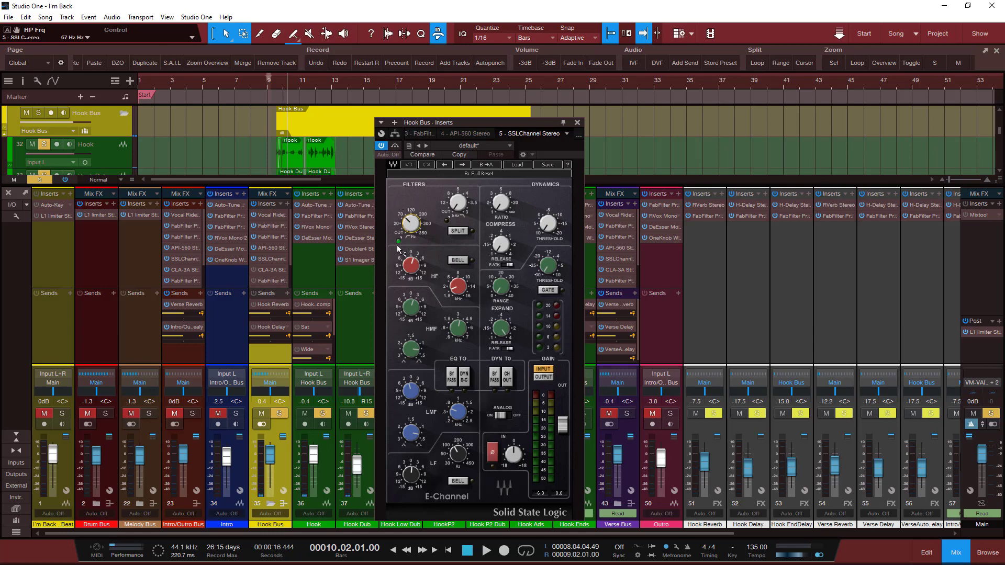
mouse_move(402, 275)
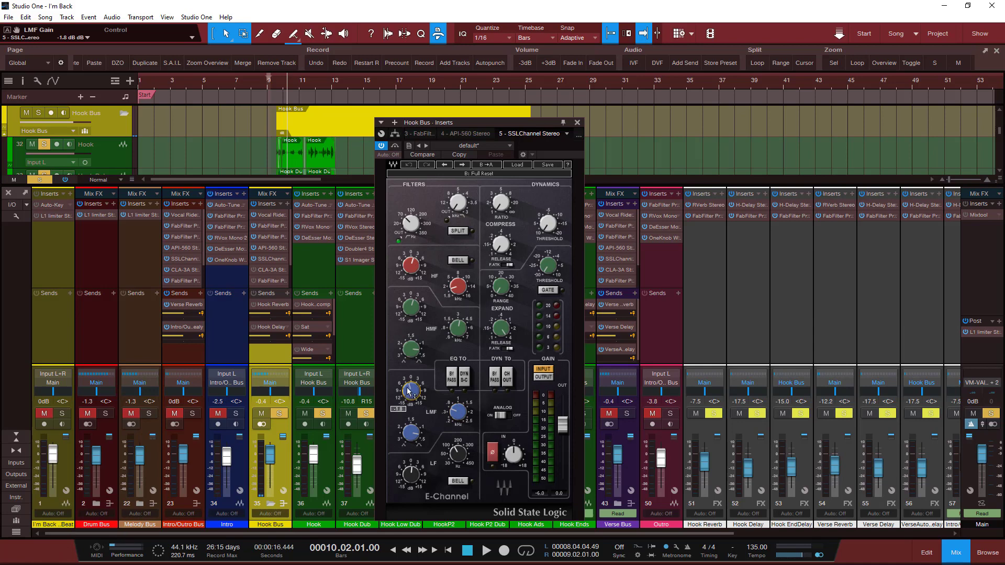
left_click_drag(409, 465, 409, 463)
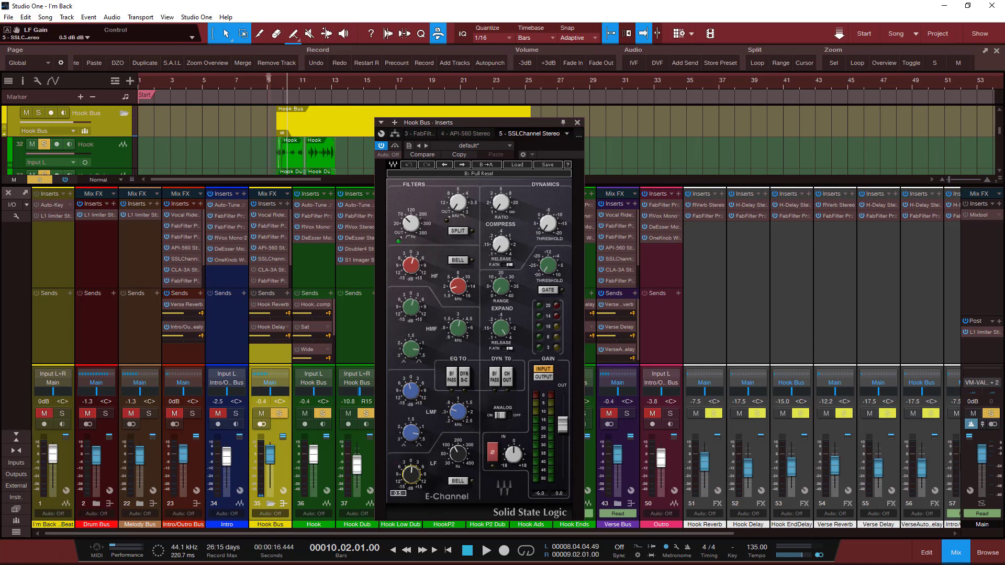
left_click(470, 456)
Compare the hook repeatedly with the SSLChannel's settings bypassed and active in one longer playback, stop, and close the plug-in
key("space")
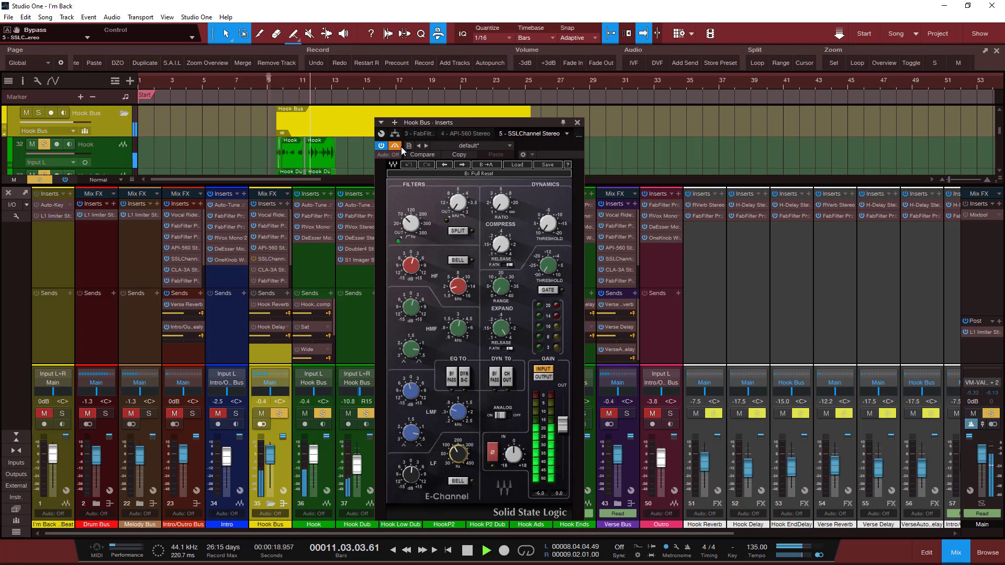
left_click(398, 145)
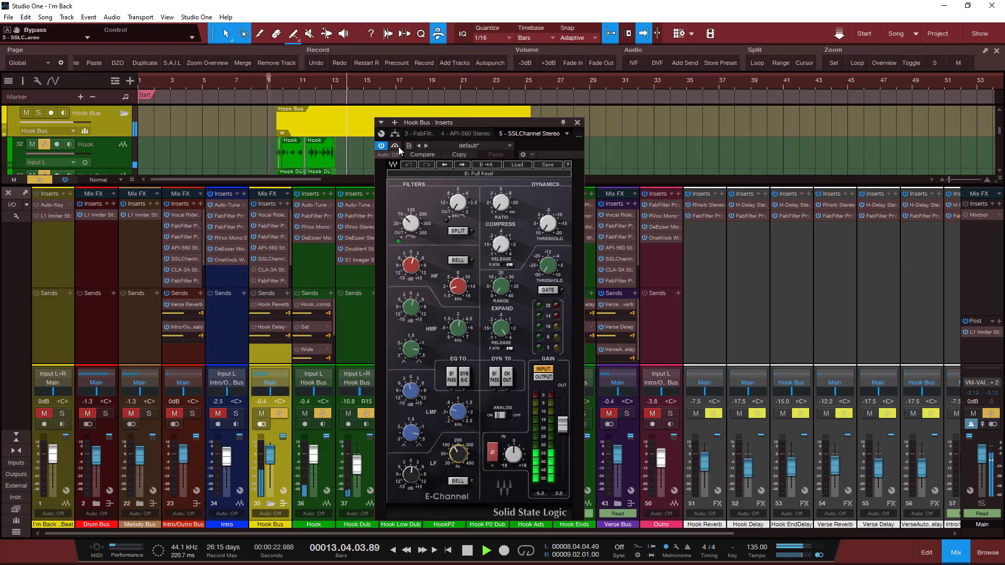
left_click(398, 147)
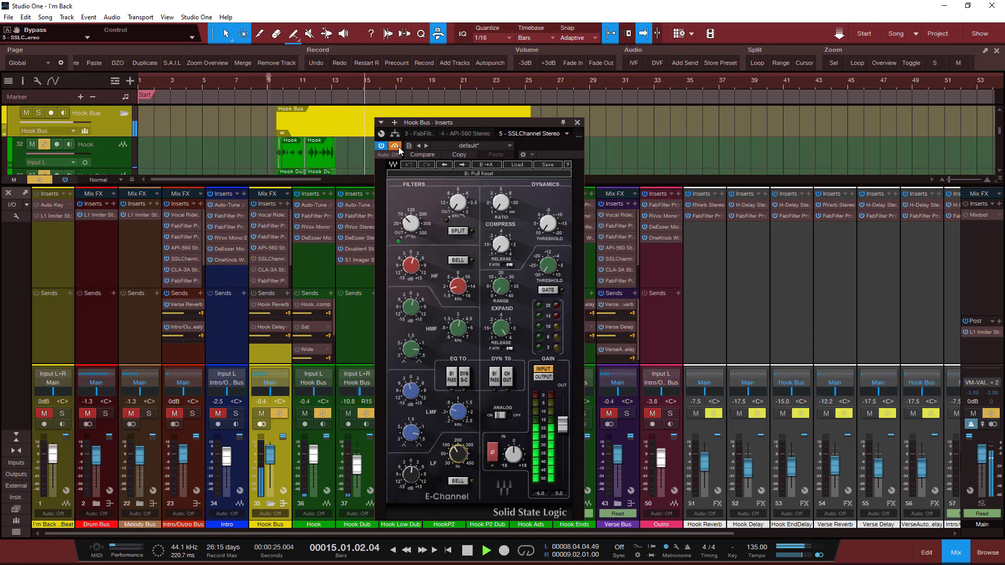
left_click(395, 146)
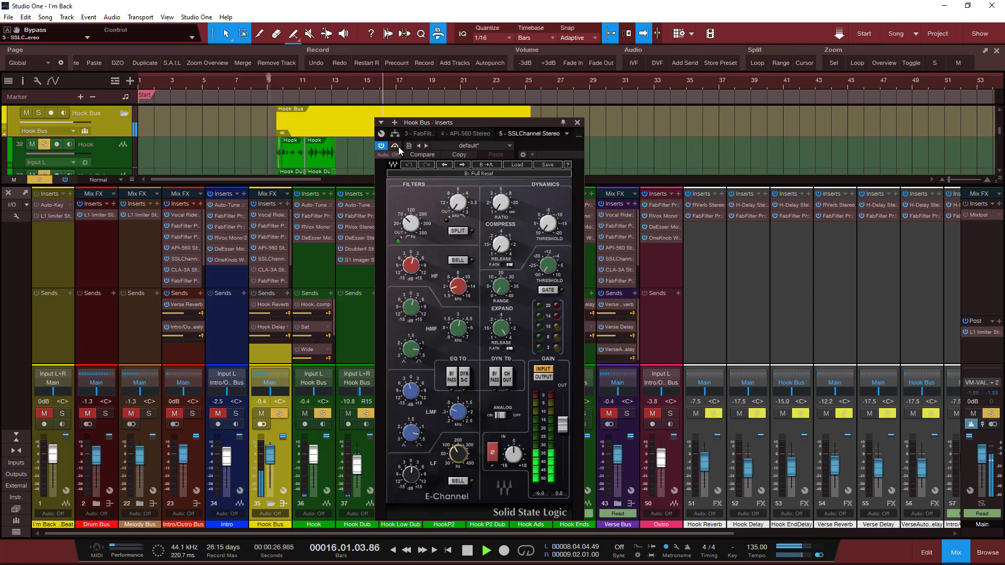
left_click(396, 146)
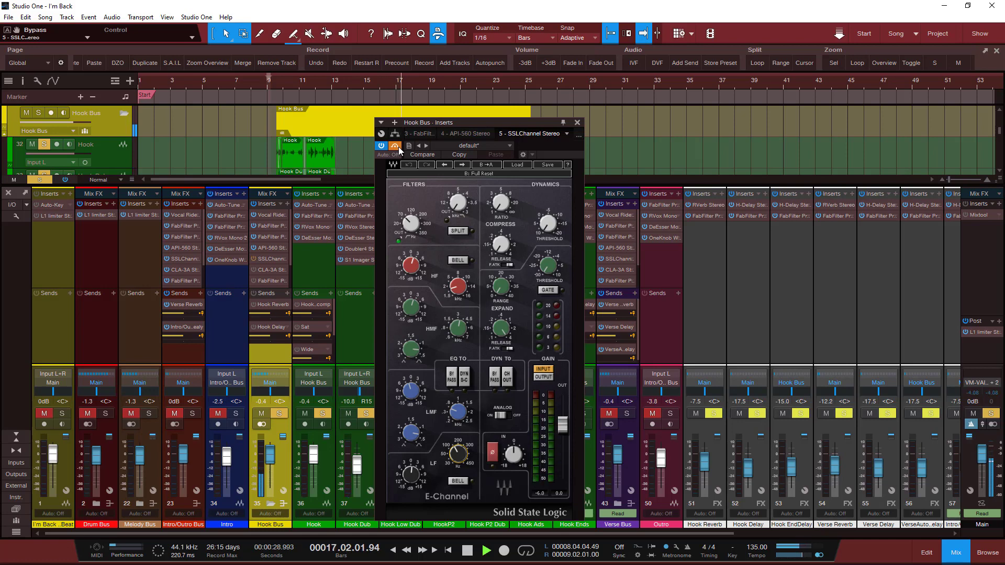
left_click(397, 146)
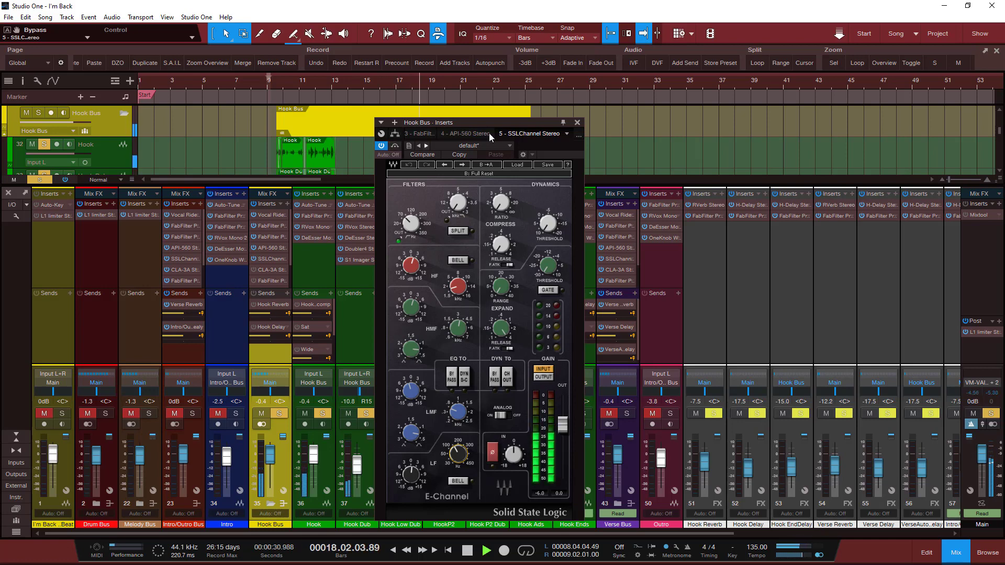
key("space")
left_click(579, 122)
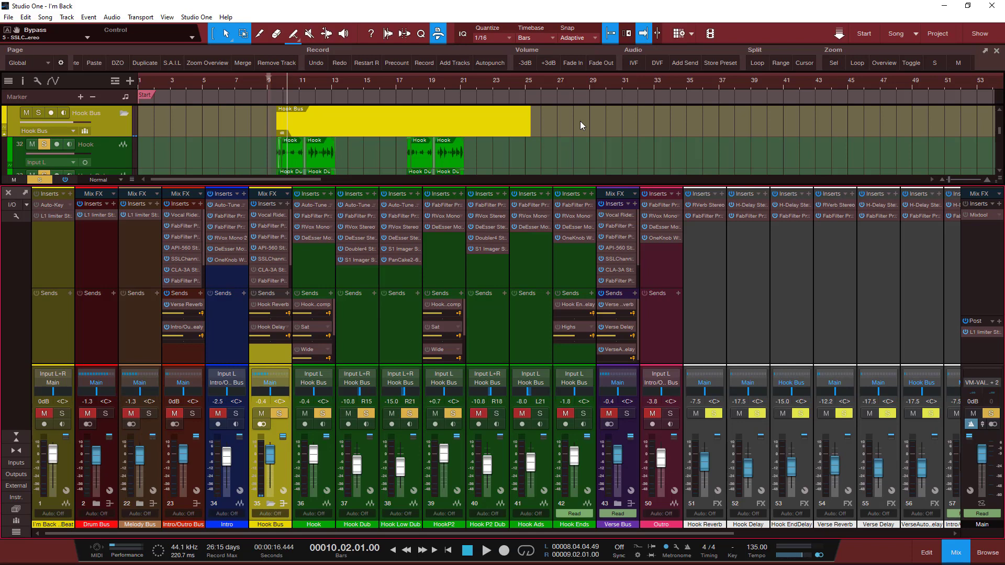
Open and switch on the Hook Bus's CLA-3A, and close the scratch pad opened by mistake
left_click(260, 270)
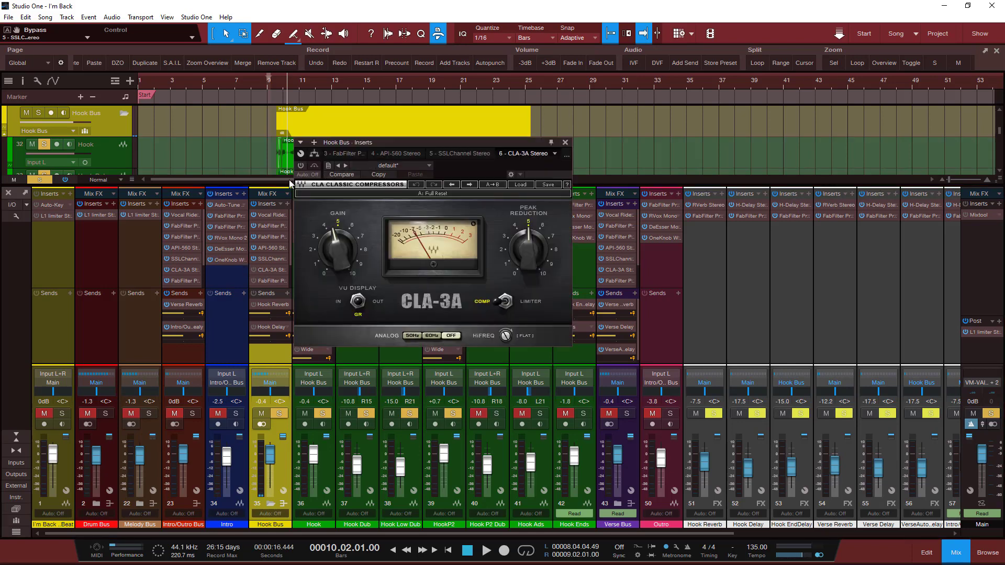
key("space")
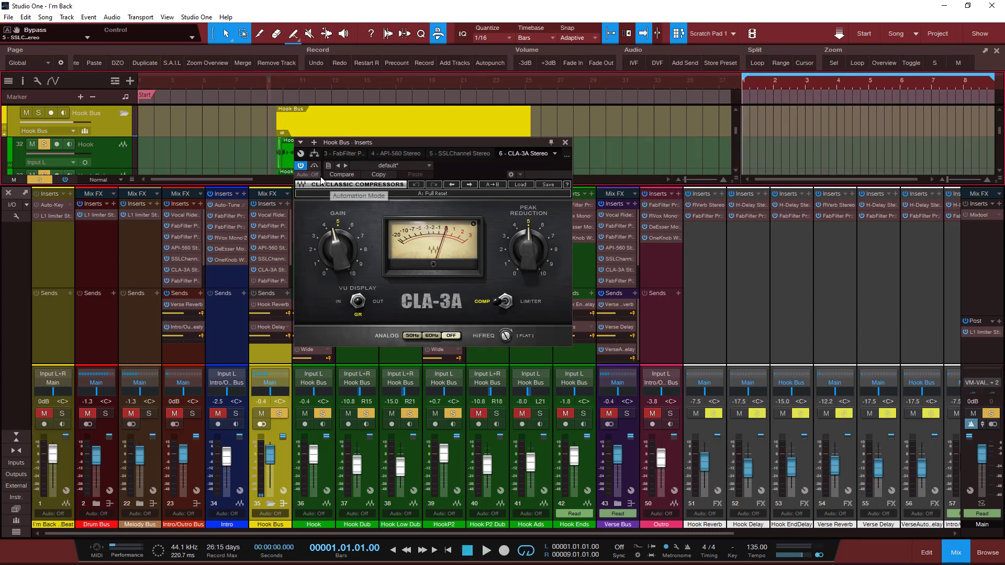
key("space")
left_click(678, 33)
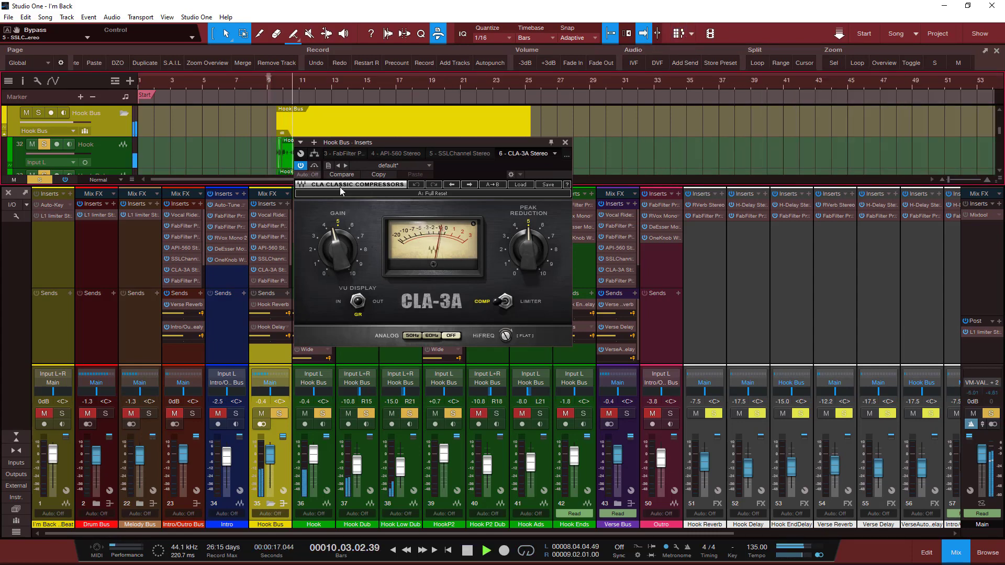
Compare the hook with the CLA-3A compressor bypassed and active during playback, stop, and close the plug-in
left_click(314, 166)
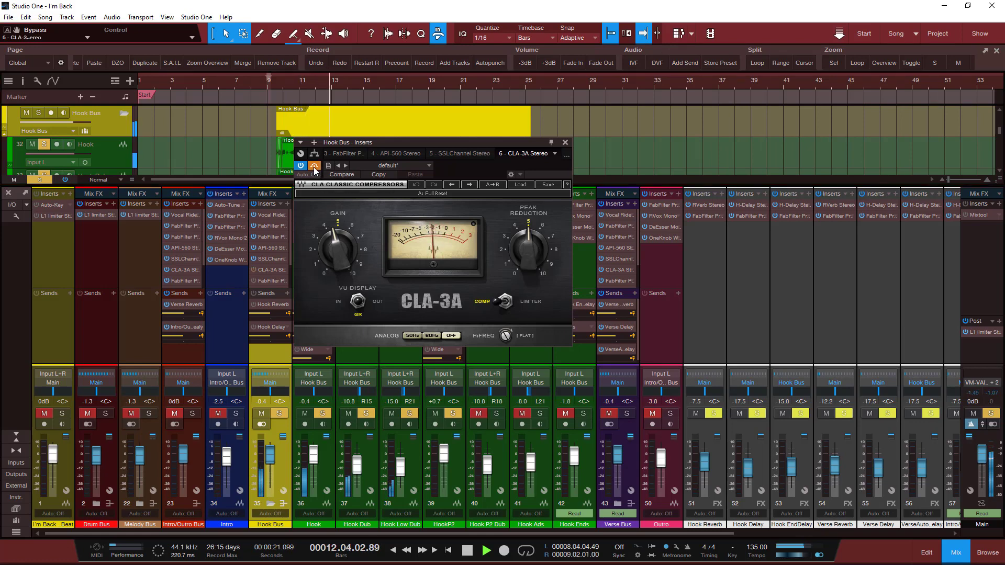
left_click(314, 167)
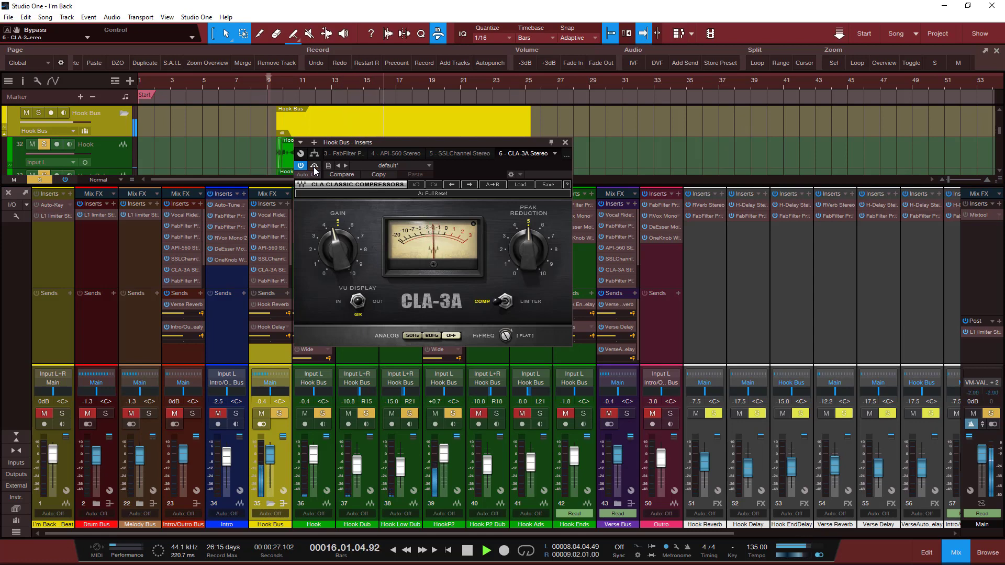
left_click(314, 166)
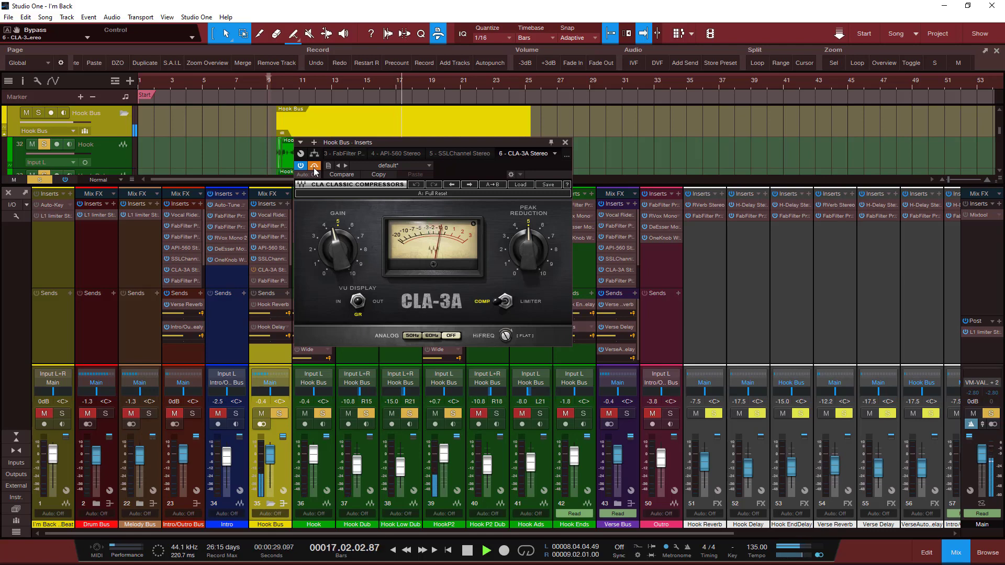
left_click(314, 169)
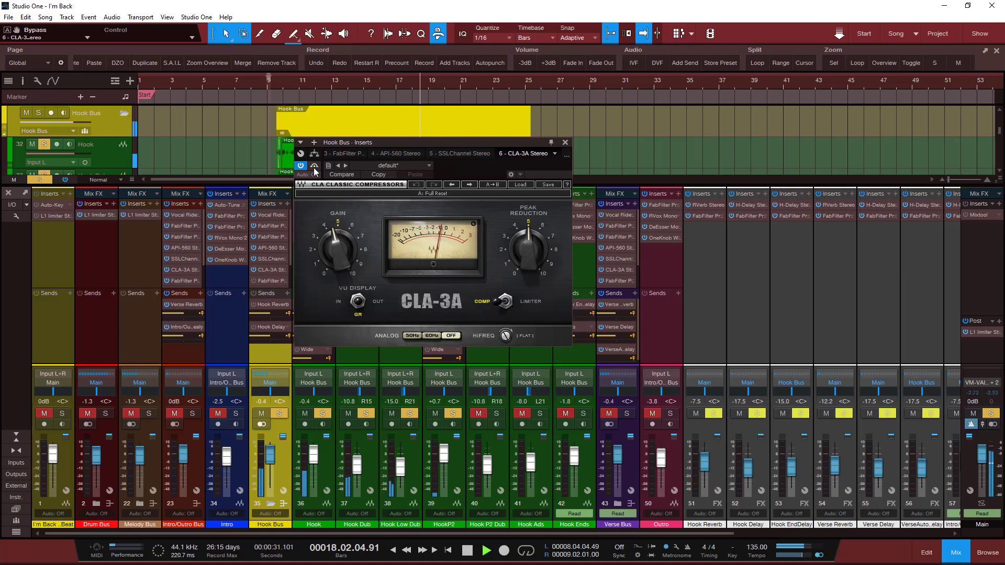
key("space")
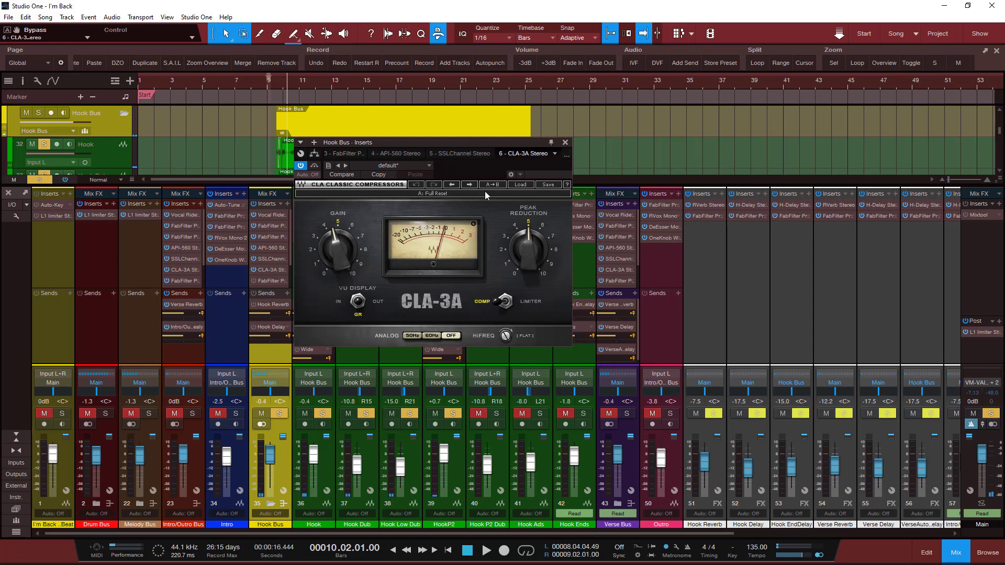
left_click(565, 142)
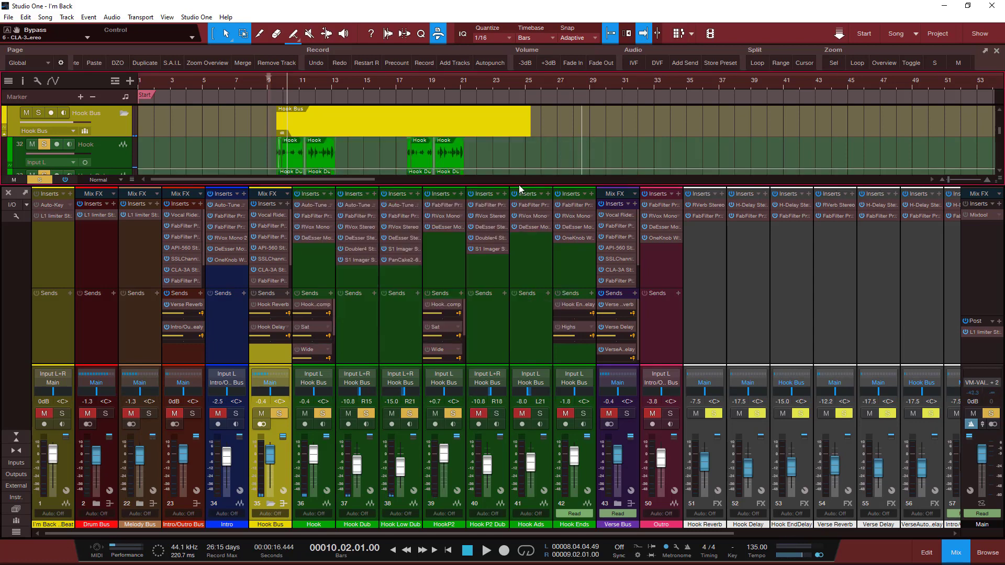
Open the Hook Bus's Vocal Rider for a brief check and close it
left_click(266, 214)
key("space")
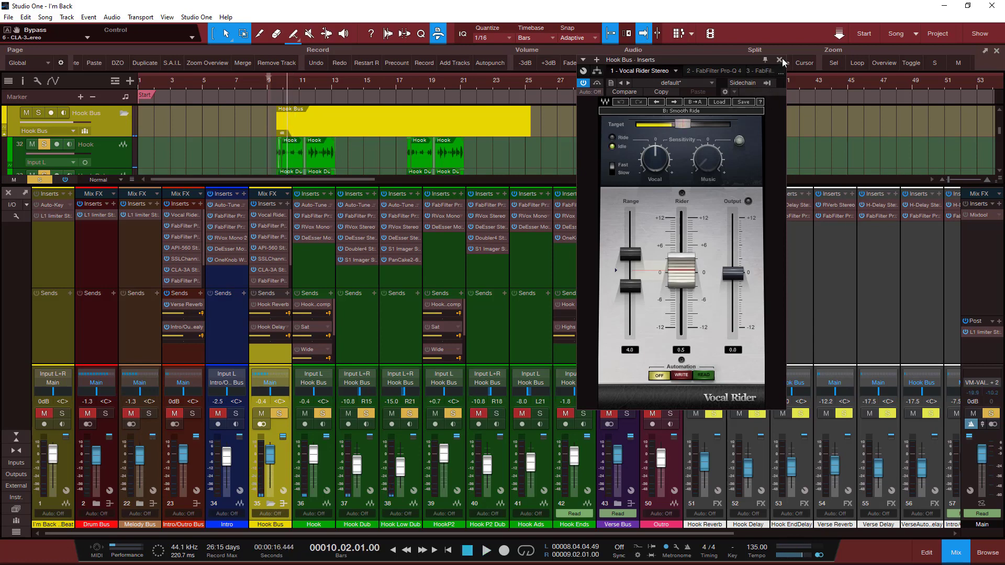
left_click(779, 60)
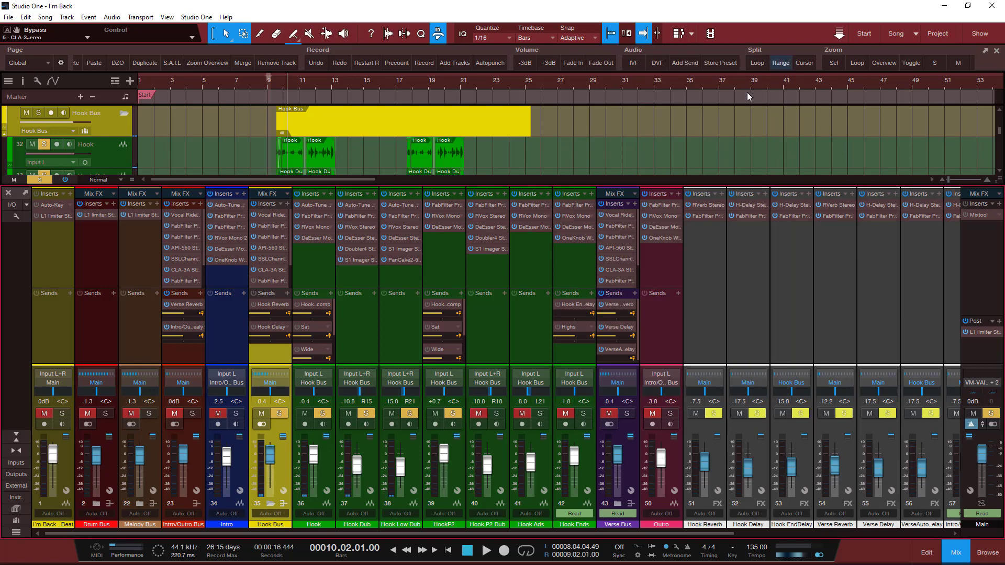
Reopen the Hook Bus's CLA-3A compressor, audition the hook through it during playback, stop, and close the plug-in
left_click(269, 271)
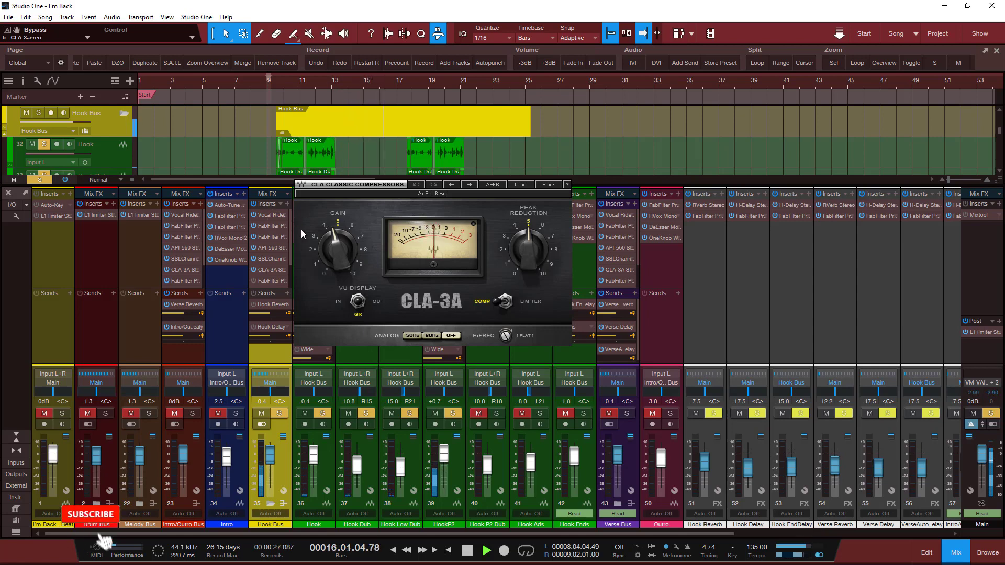
left_click(263, 271)
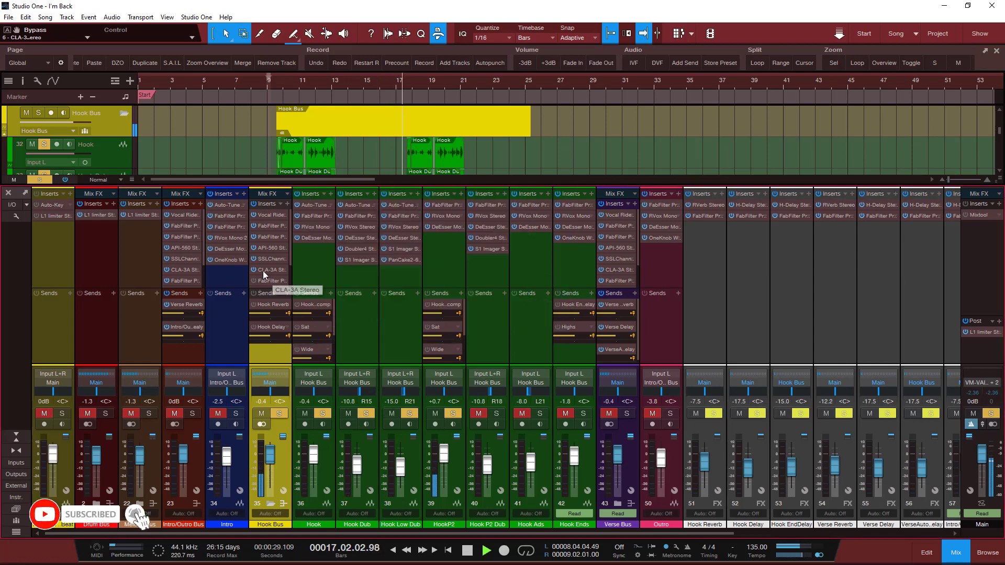
left_click(257, 270)
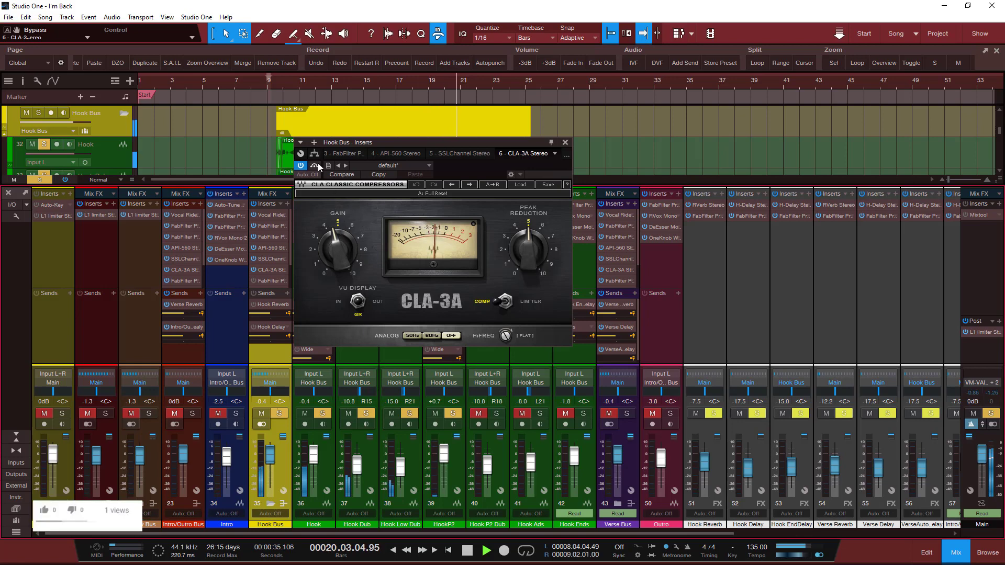
key("space")
left_click(45, 511)
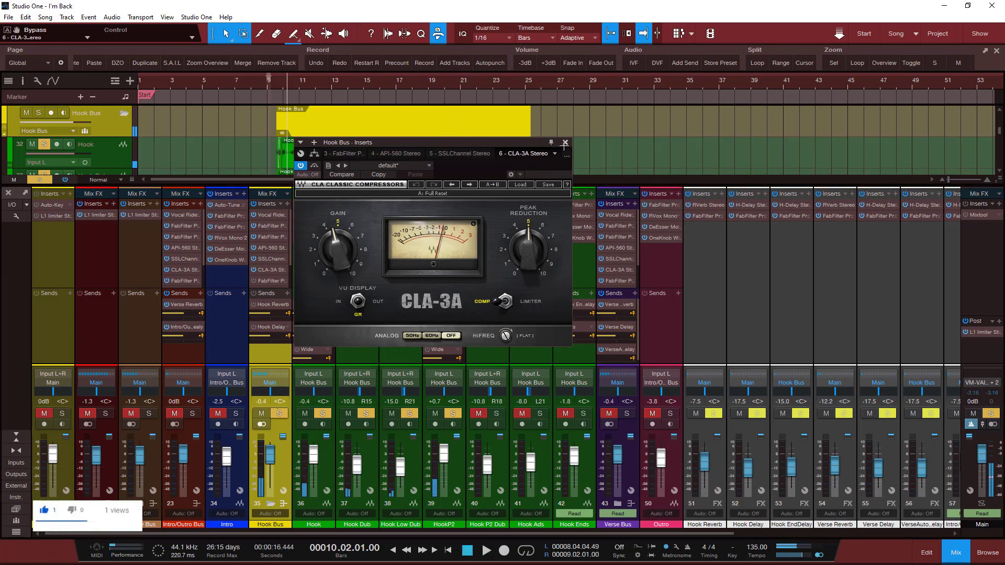
left_click(564, 142)
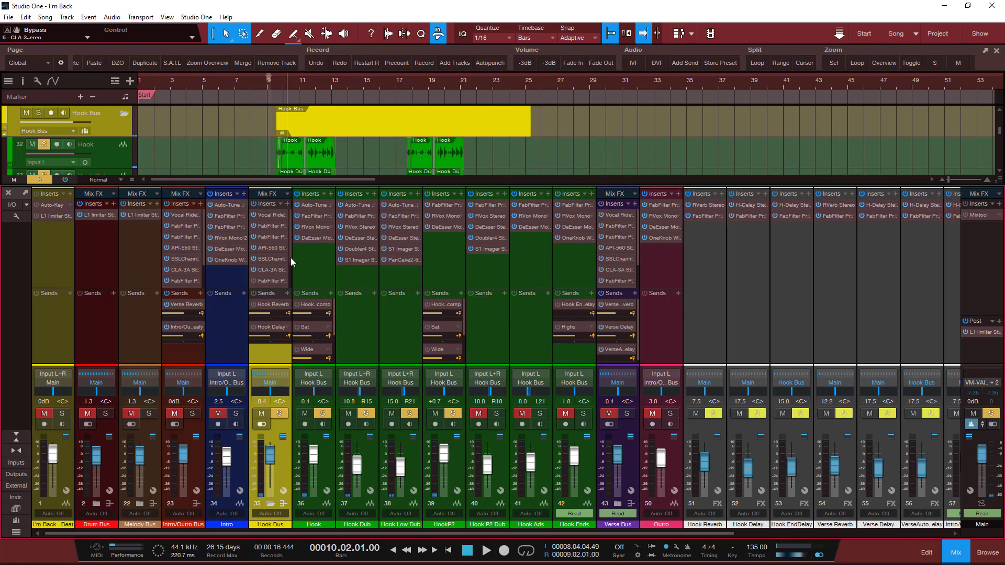
Open and switch on the Hook Bus's FabFilter Pro-DS, and audition its triggering briefly while the hook plays
scroll(290, 257, "down", 3)
left_click(274, 249)
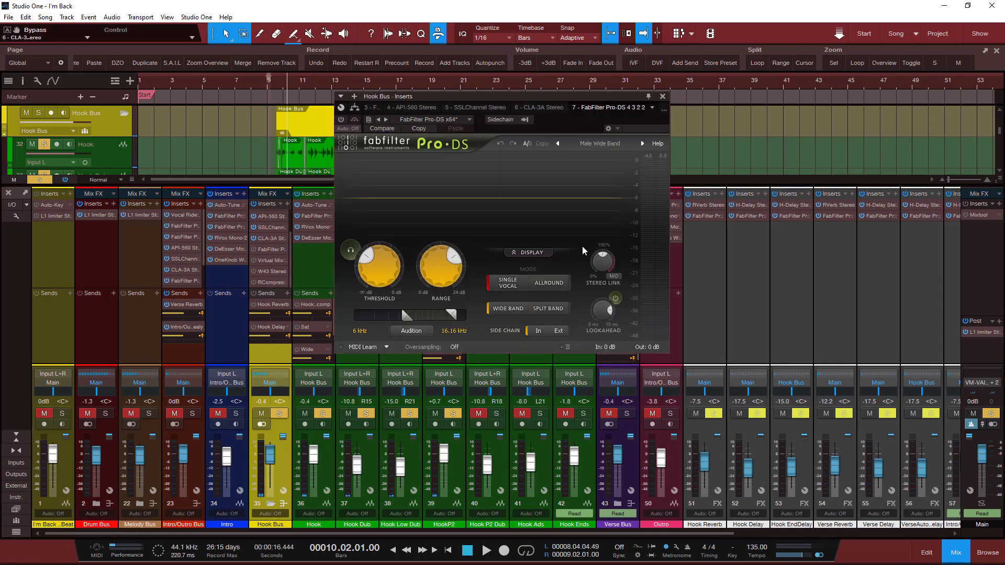
left_click(340, 120)
key("space")
left_click(350, 250)
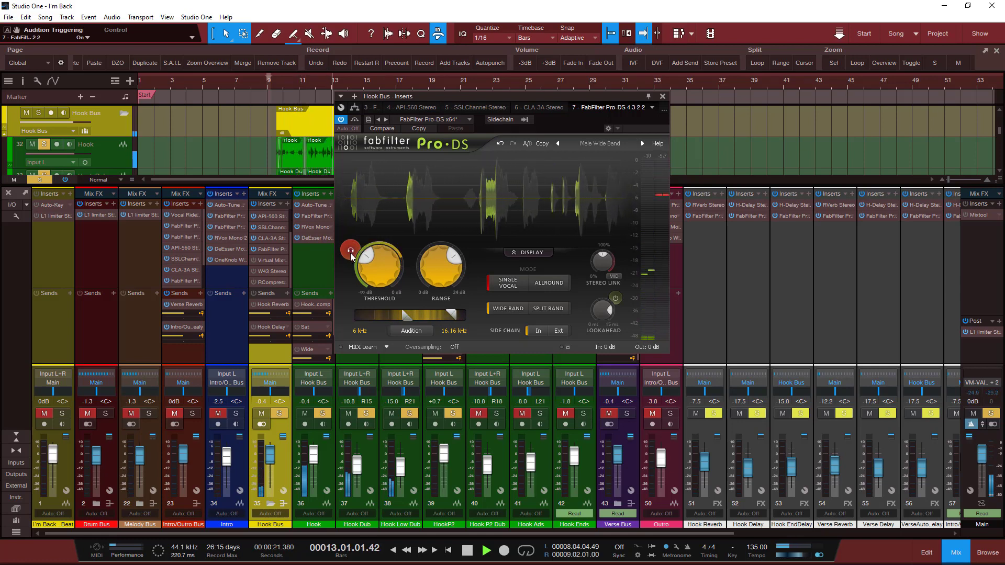
left_click(350, 250)
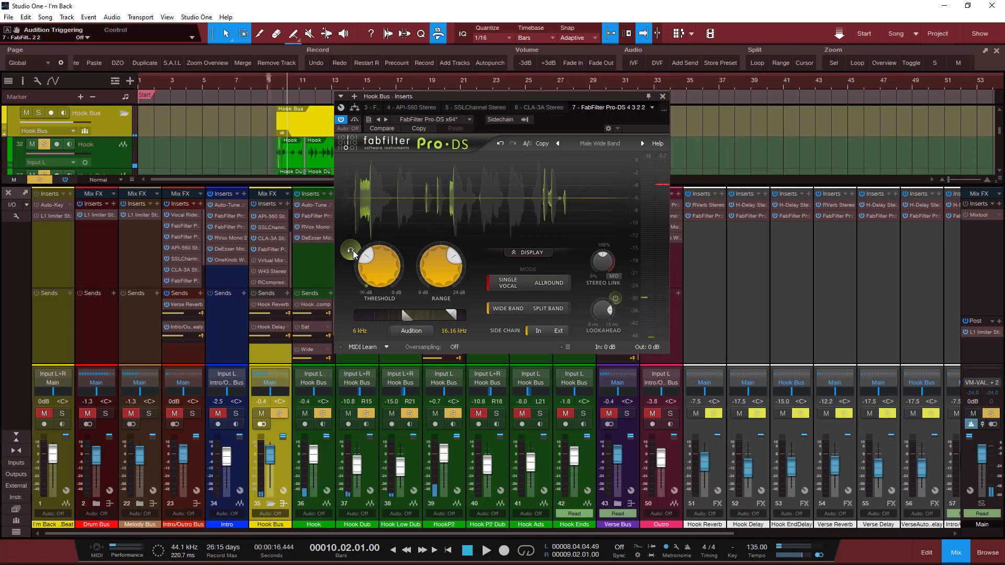
key("space")
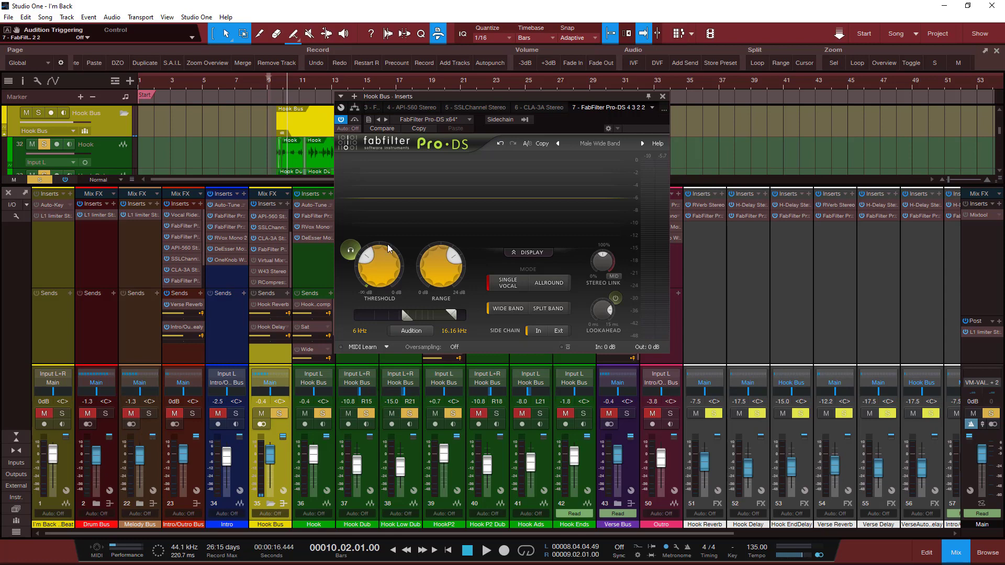
Try the Pro-DS threshold at -INF dB while the hook plays, and stop
key("space")
left_click_drag(362, 260, 356, 277)
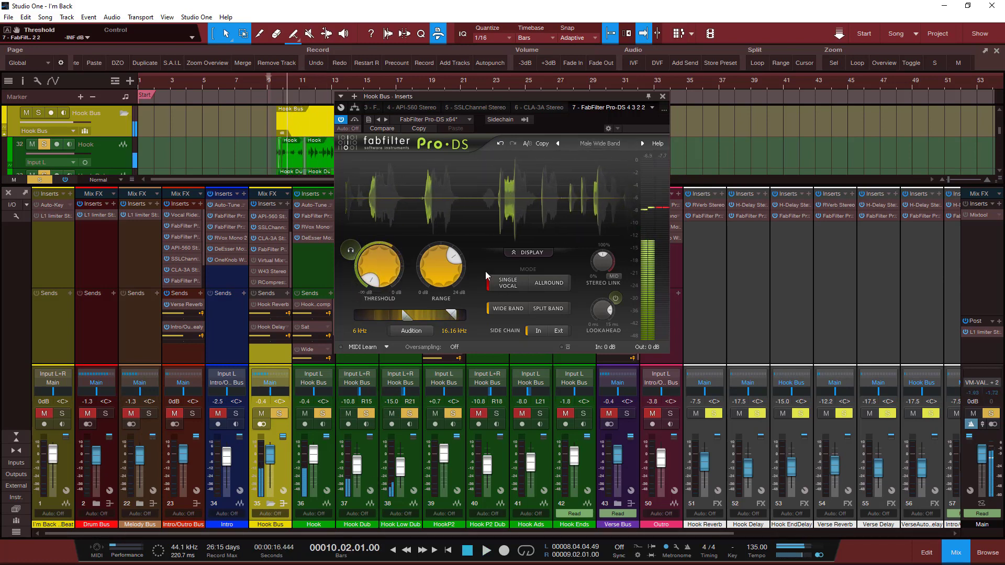
key("space")
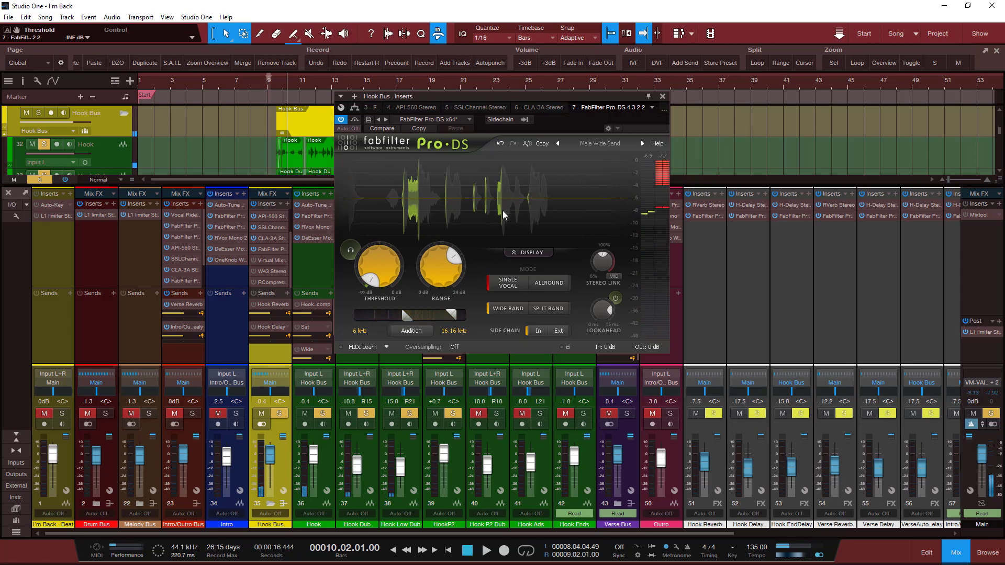
Raise the Pro-DS threshold, check the de-essing with Audition Triggering during playback, and close the plug-in
key("space")
left_click_drag(364, 269, 376, 211)
left_click(350, 250)
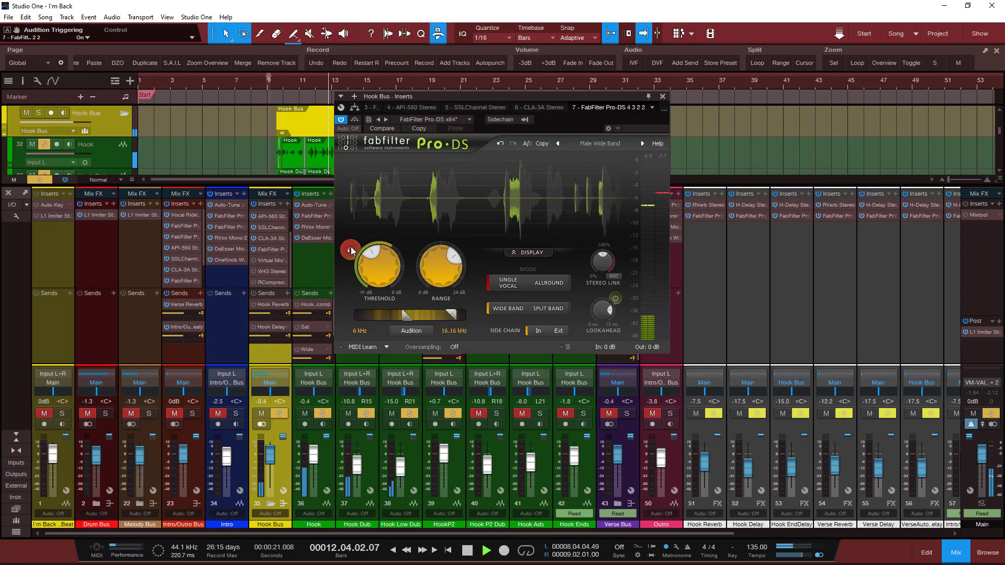
key("space")
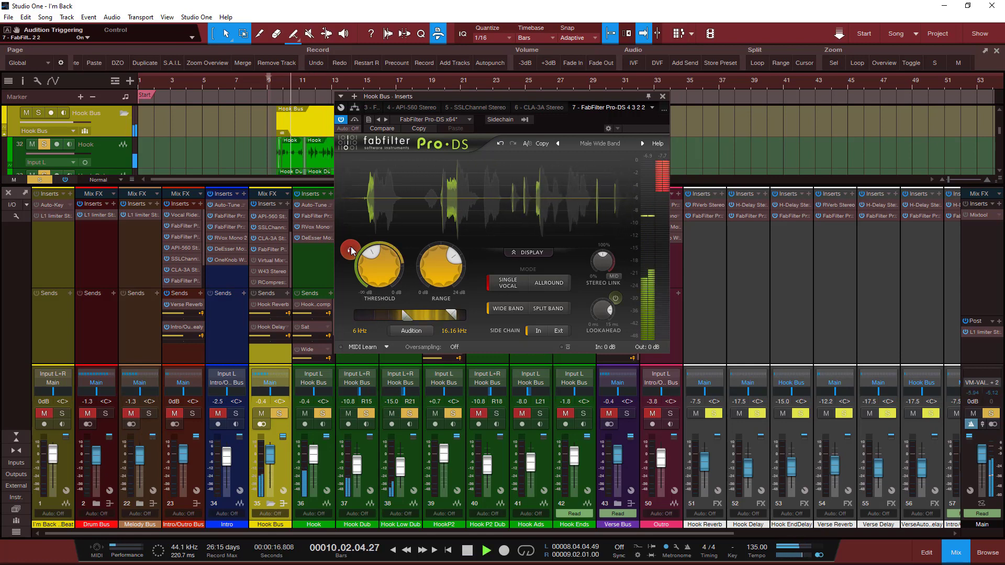
left_click(351, 251)
key("space")
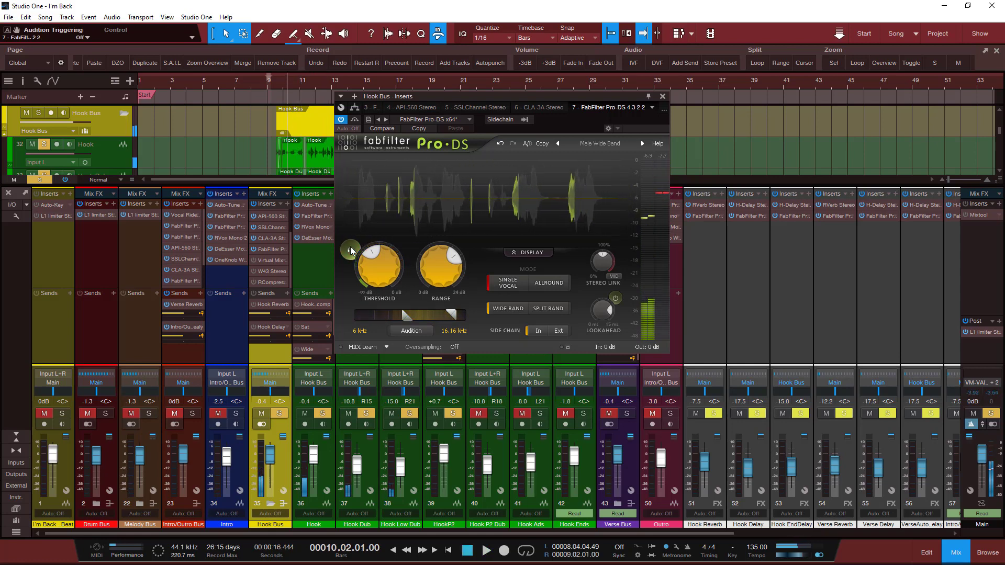
left_click(662, 96)
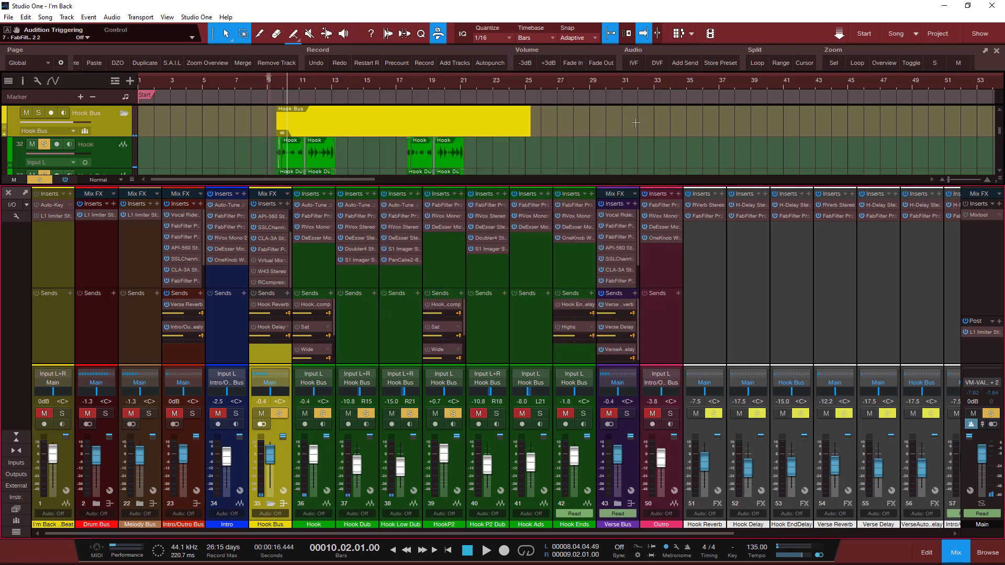
Open and switch on the Hook Bus's Virtual Mix Rack, and play the hook briefly through it
left_click(273, 260)
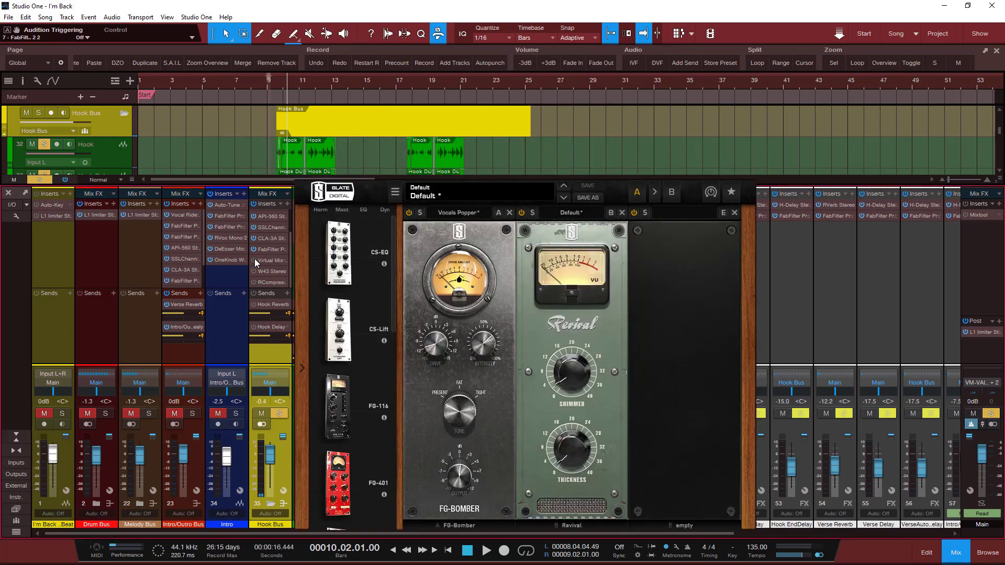
key("space")
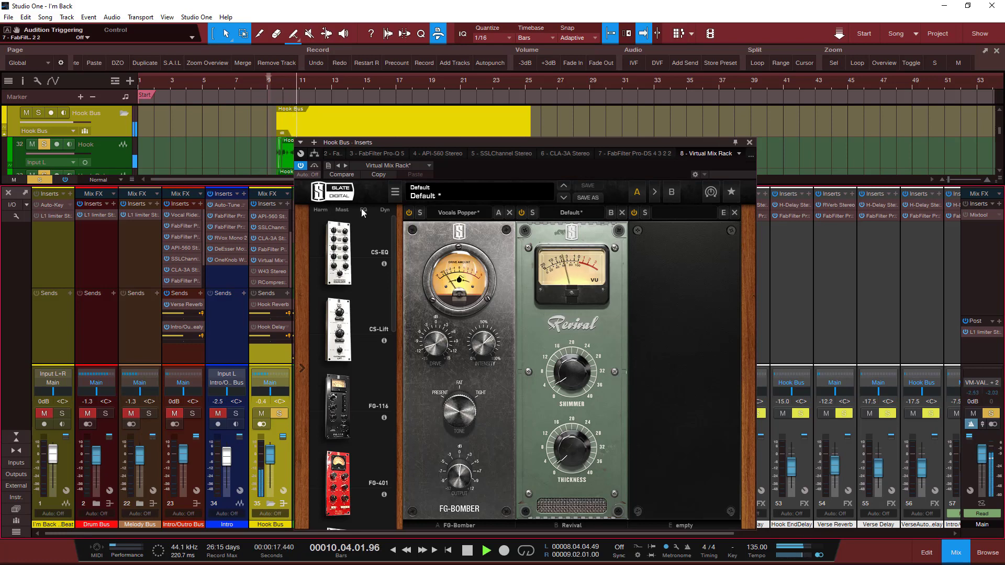
key("space")
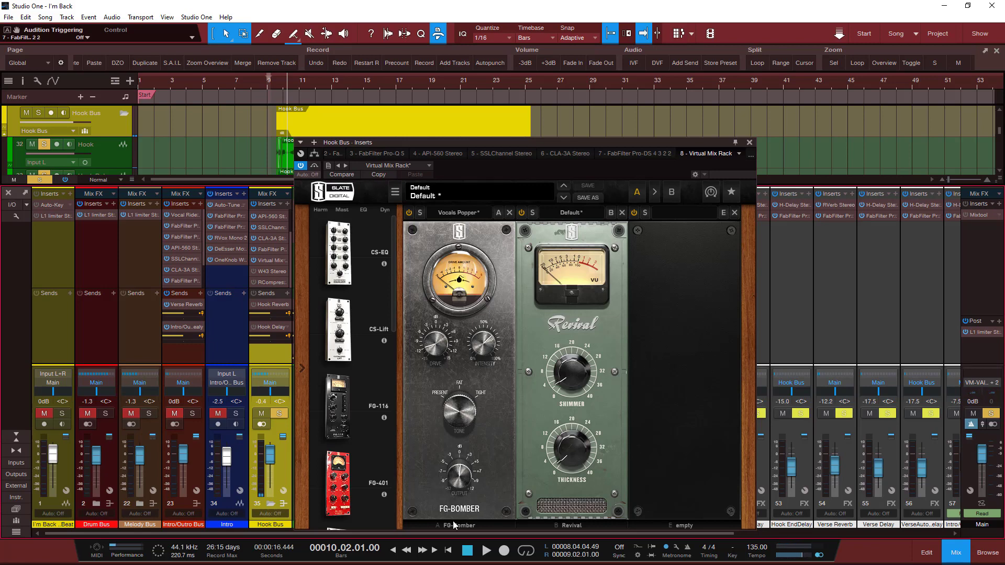
Compare the hook with the Virtual Mix Rack's FG-Bomber and Revival modules bypassed and active during playback
left_click(314, 165)
key("space")
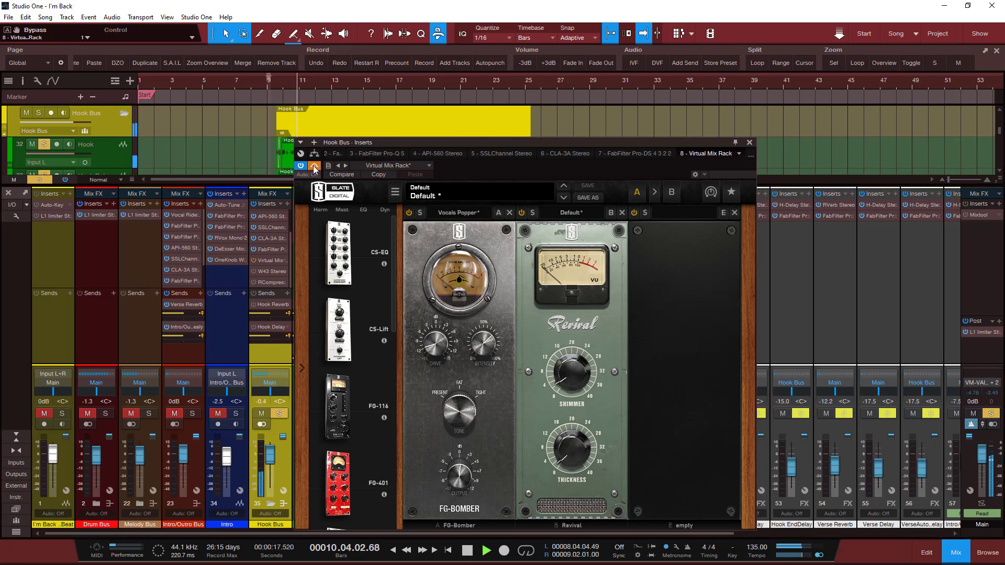
left_click(314, 166)
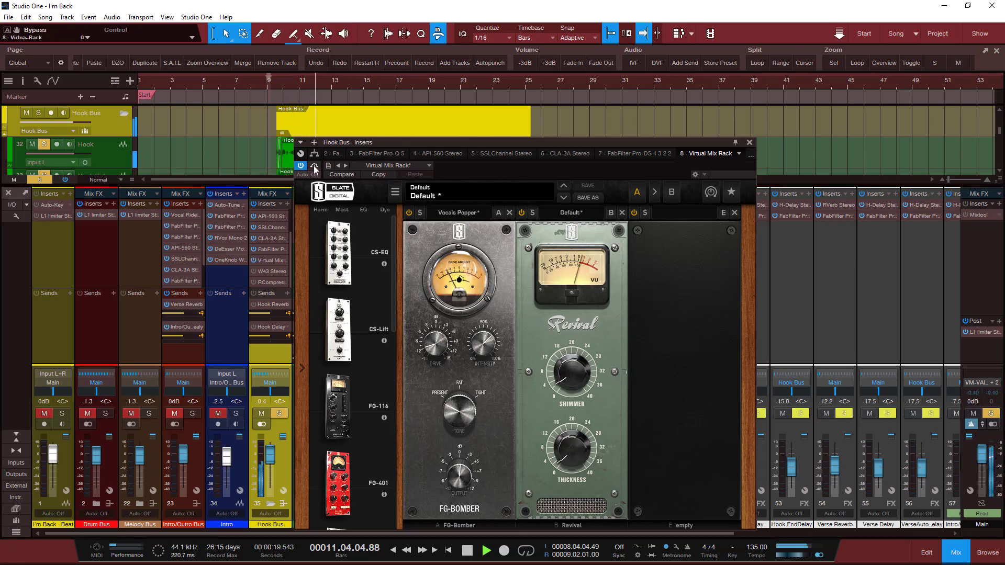
left_click(314, 166)
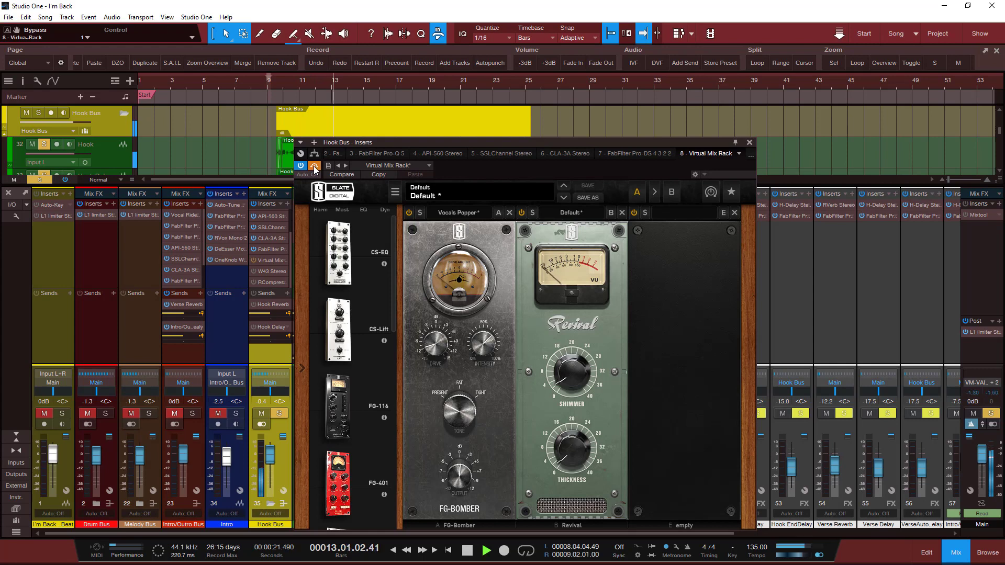
left_click(314, 166)
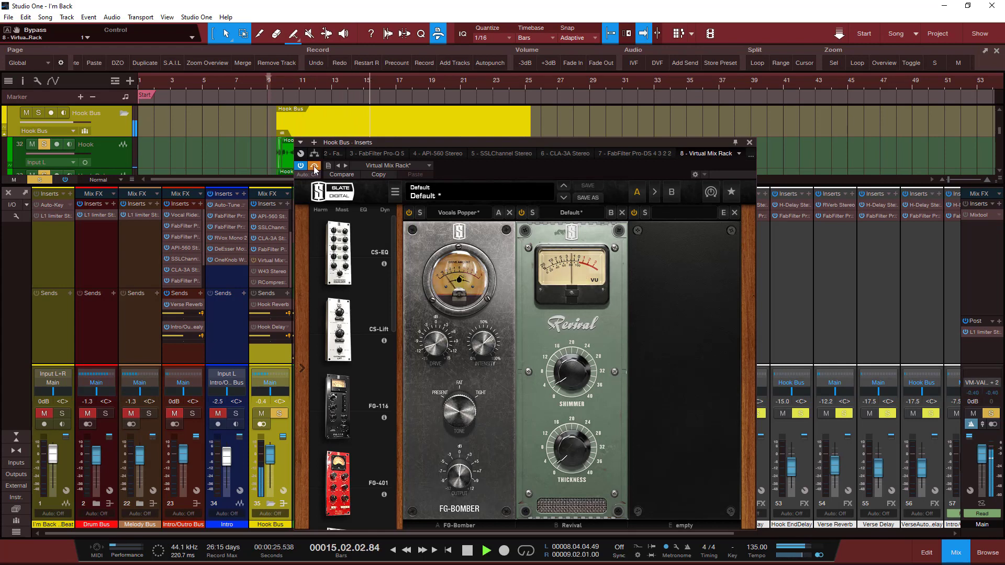
Repeat the bypassed and active comparison of the Virtual Mix Rack in a longer playback, stop, and close the plug-in
key("space")
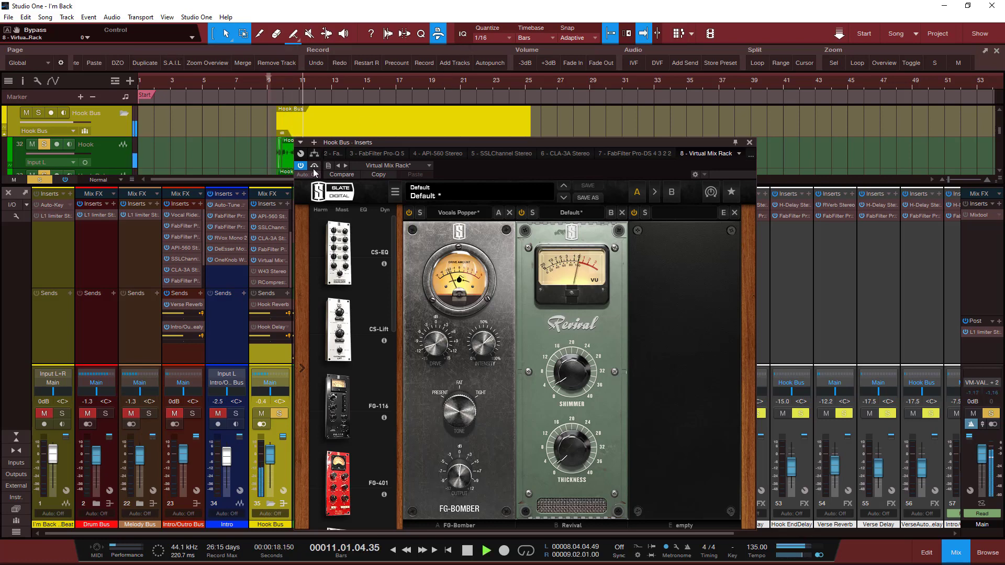
left_click(316, 167)
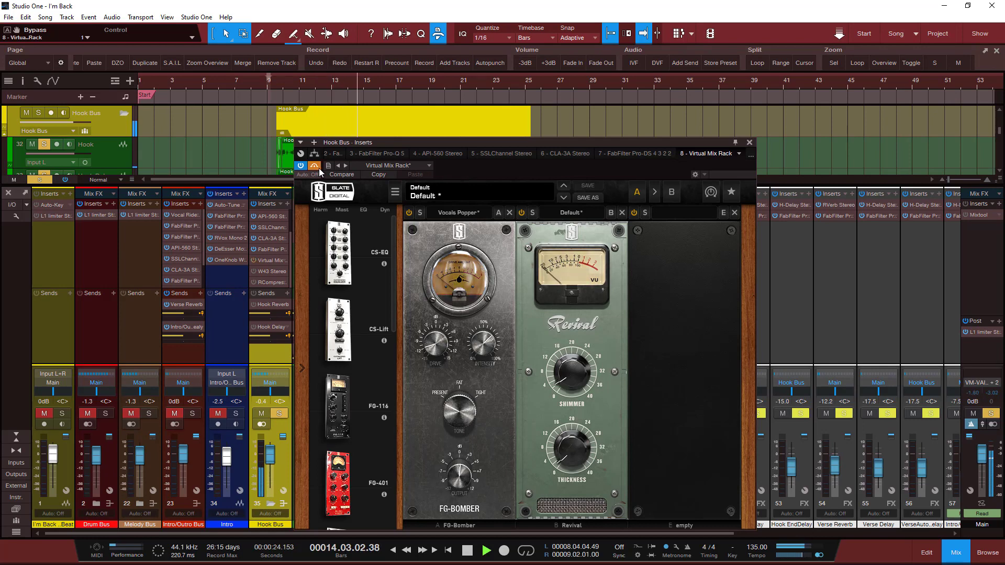
left_click(316, 167)
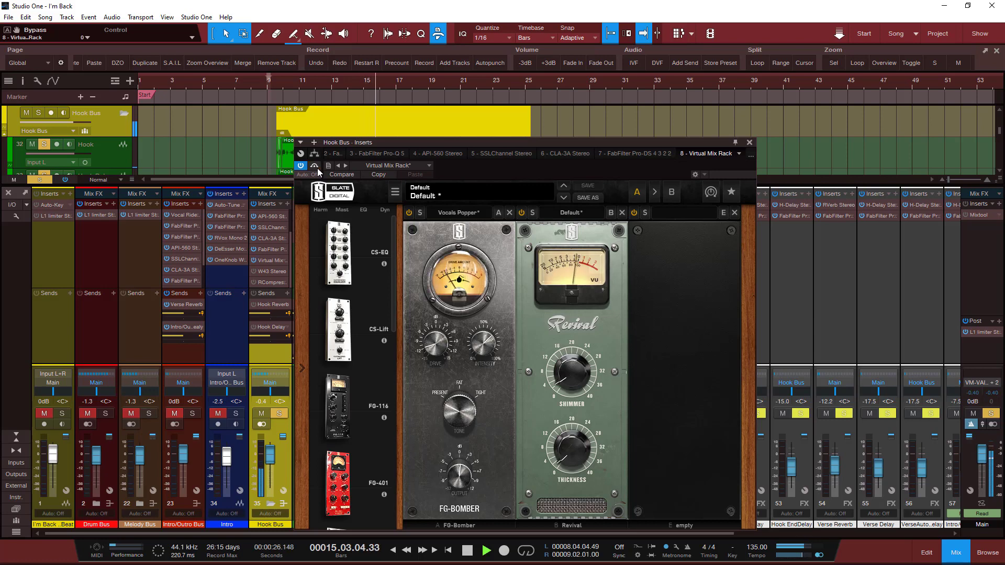
left_click(316, 166)
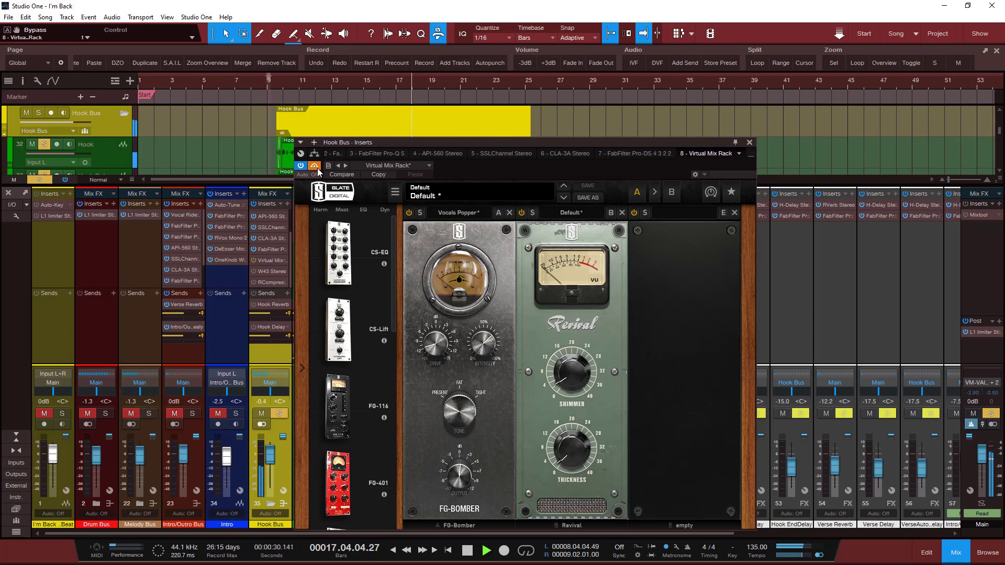
left_click(316, 166)
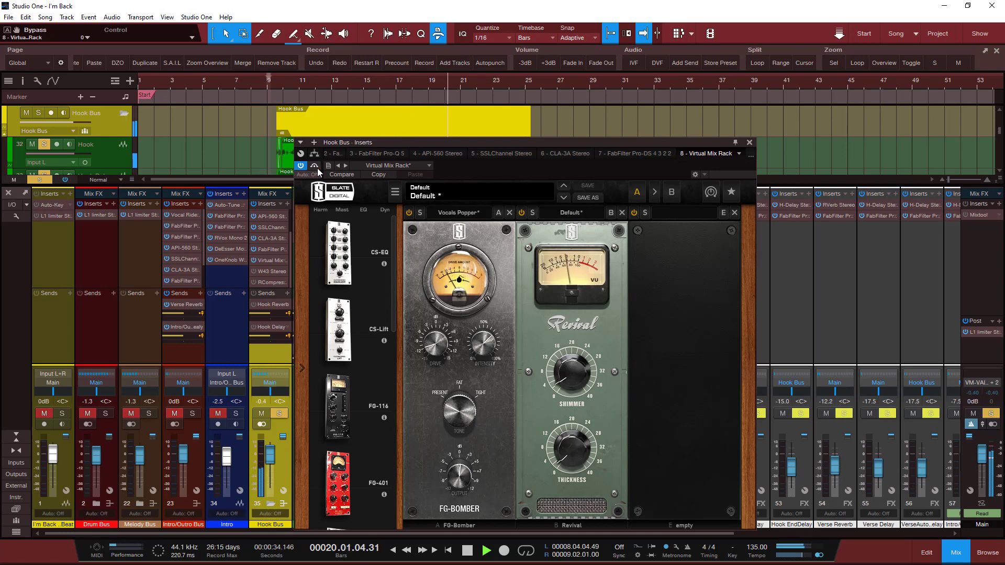
key("space")
left_click(751, 143)
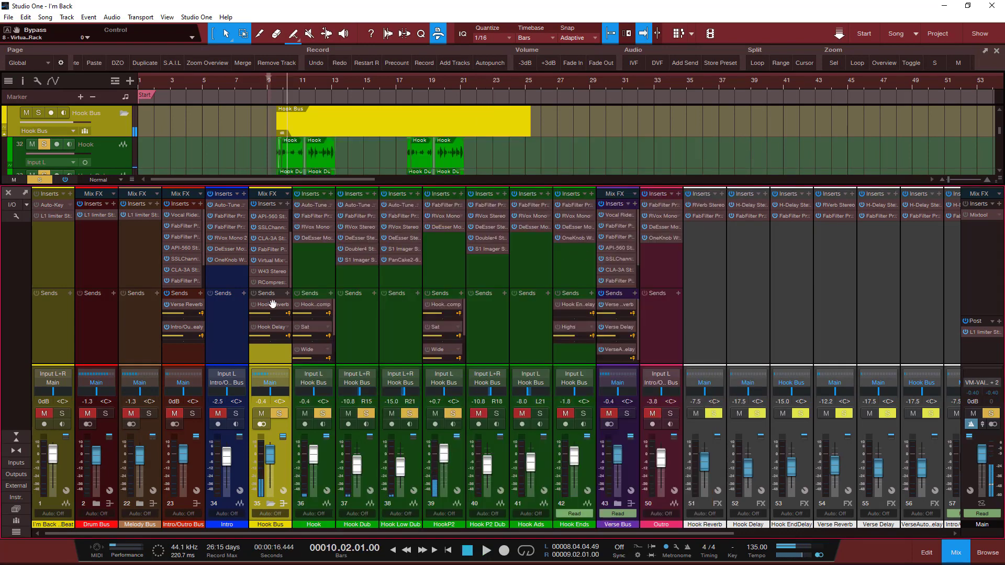
Switch on the Hook Bus's W43 noise reducer, compare the hook with it bypassed and active, and close it
left_click(274, 273)
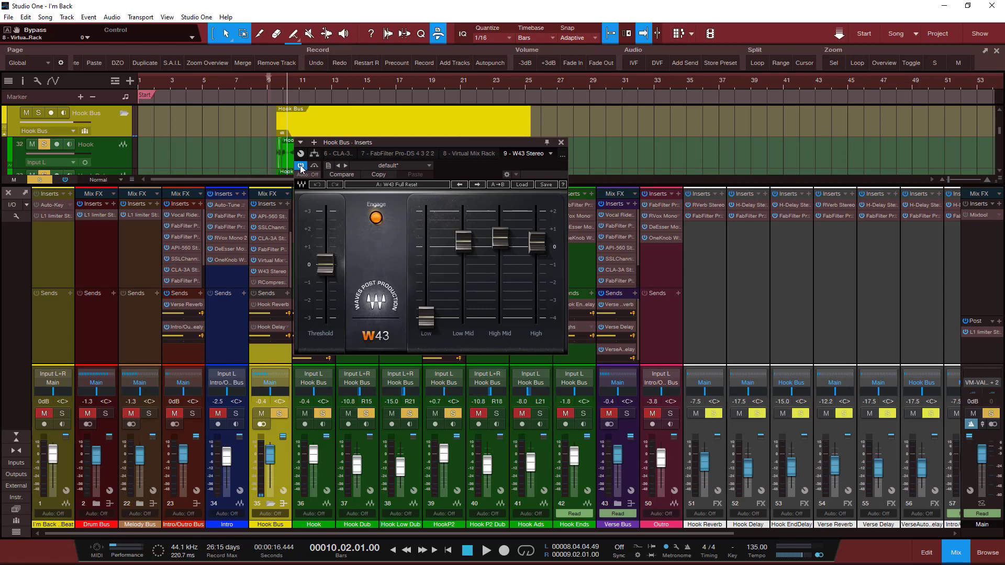
key("space")
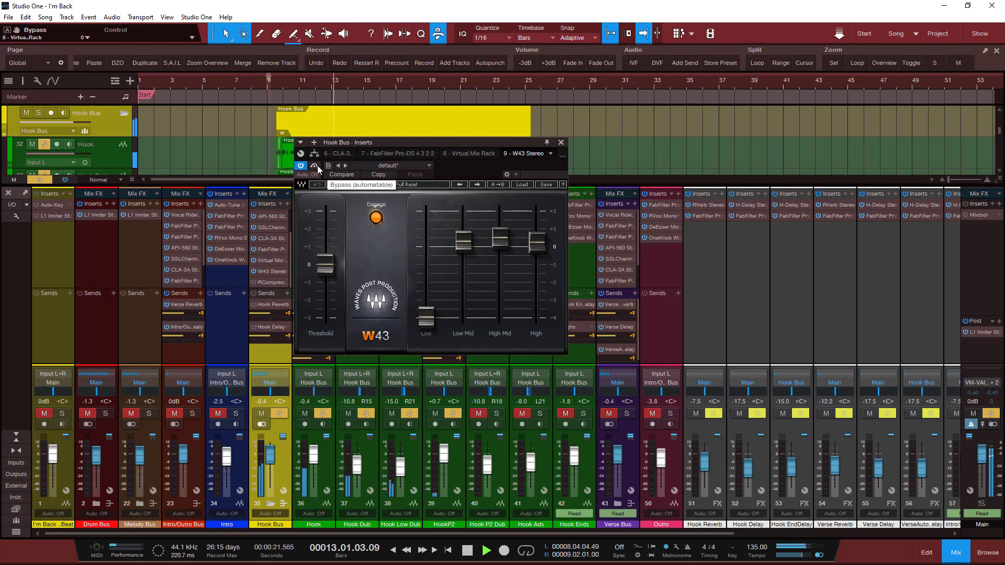
left_click(314, 166)
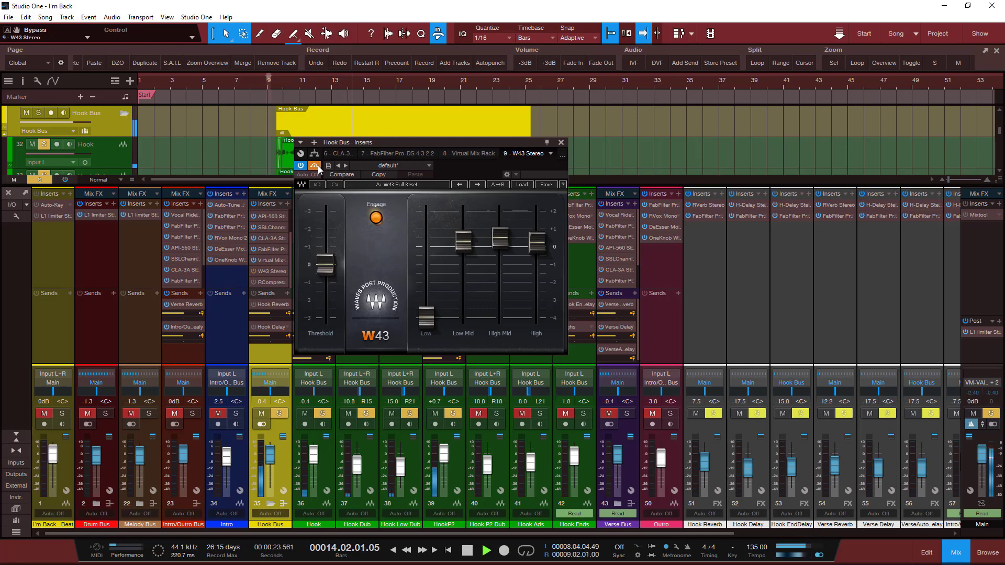
left_click(318, 167)
left_click(318, 167)
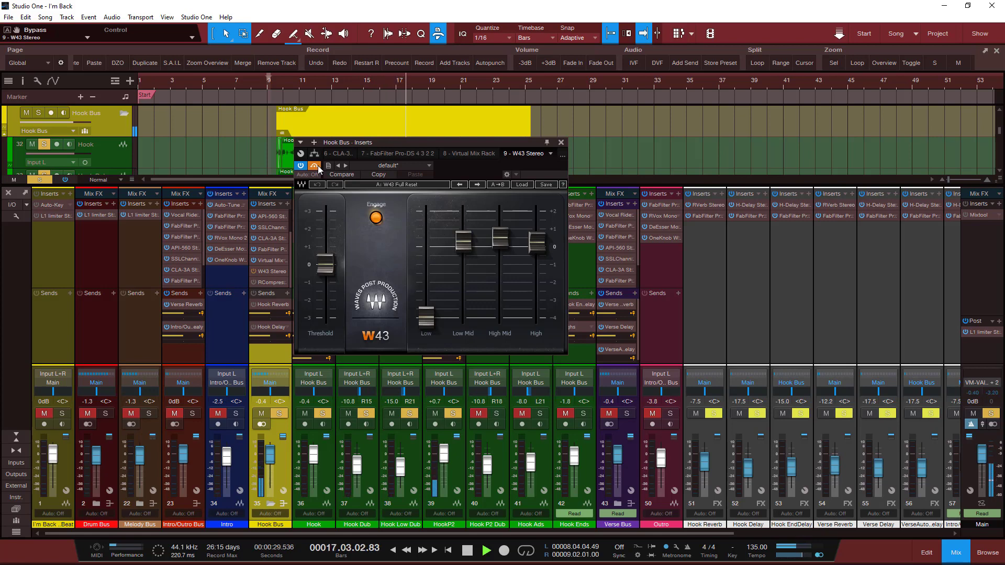
left_click(318, 166)
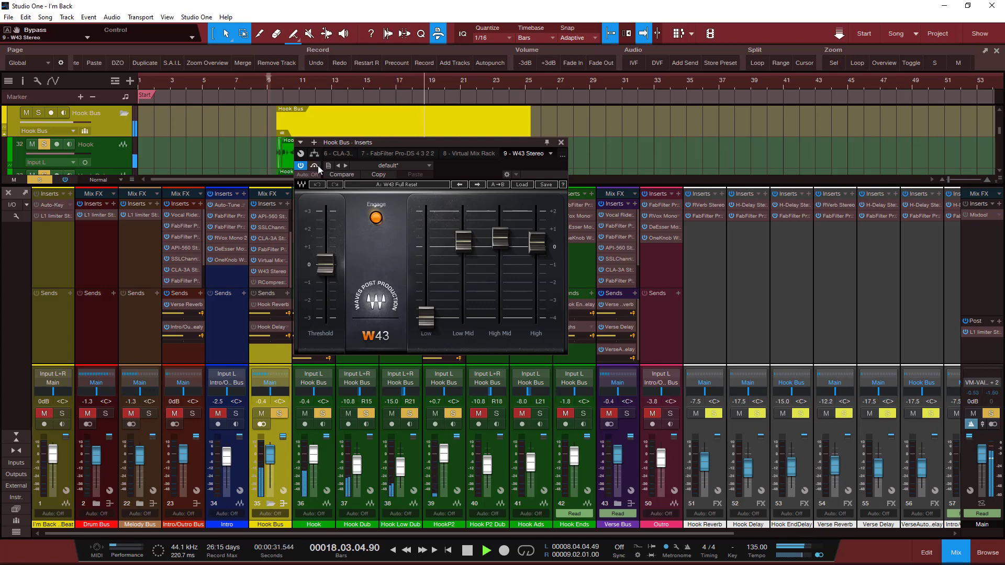
left_click(317, 167)
left_click(318, 166)
left_click(560, 142)
Open and switch on the Hook Bus's RCompressor, and stop playback
left_click(273, 283)
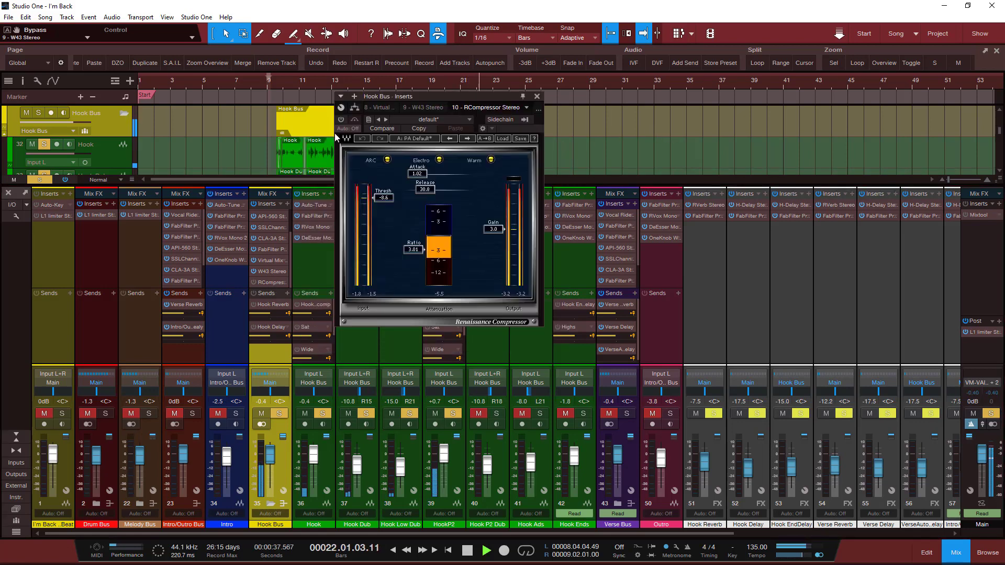
key("space")
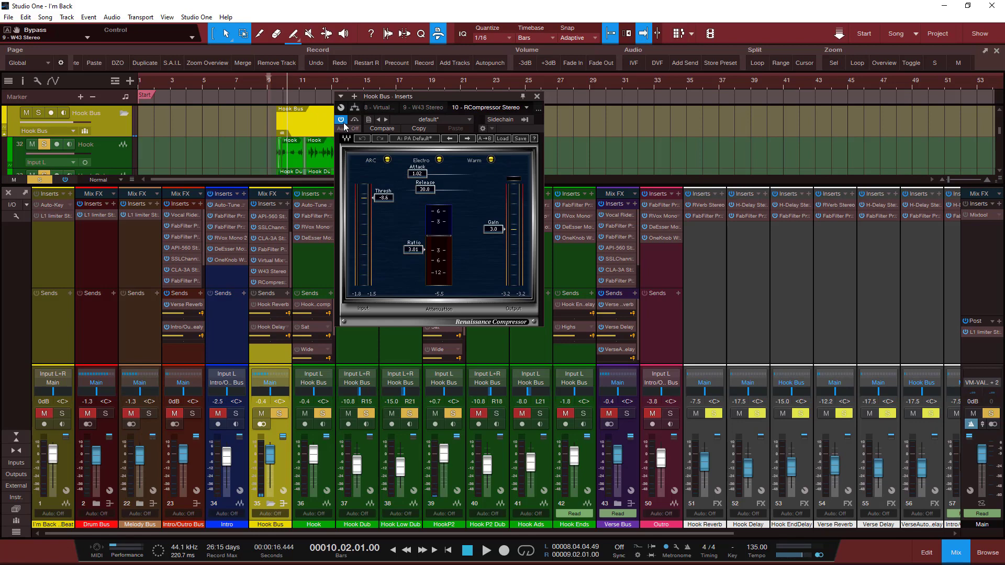
Play the hook with the Hook Bus's RCompressor bypassed and active, and stop playback
key("space")
left_click(354, 119)
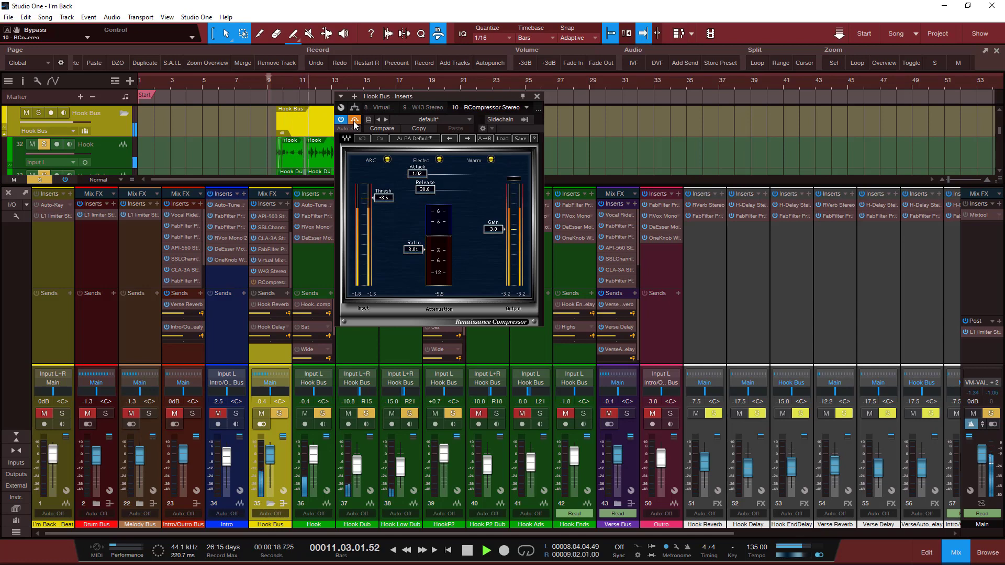
left_click(354, 120)
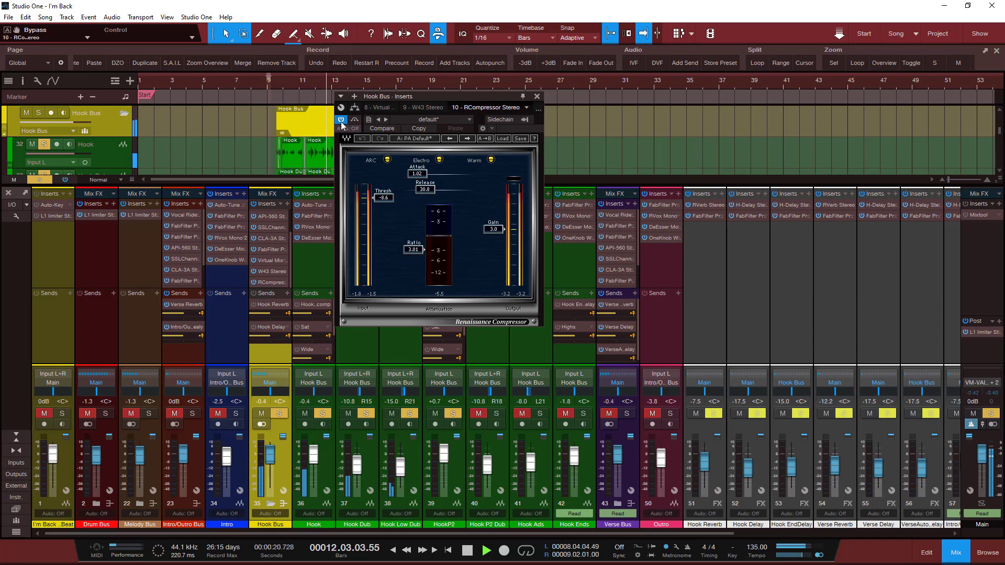
key("space")
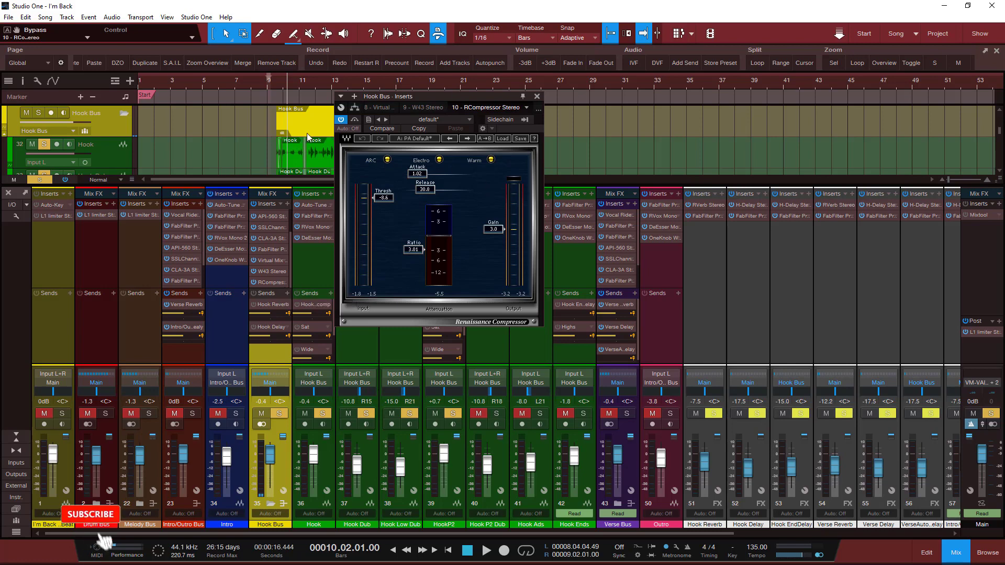
Repeat the bypassed and active comparison of the Hook Bus's RCompressor in a longer playback, stop, and close the plug-in
key("space")
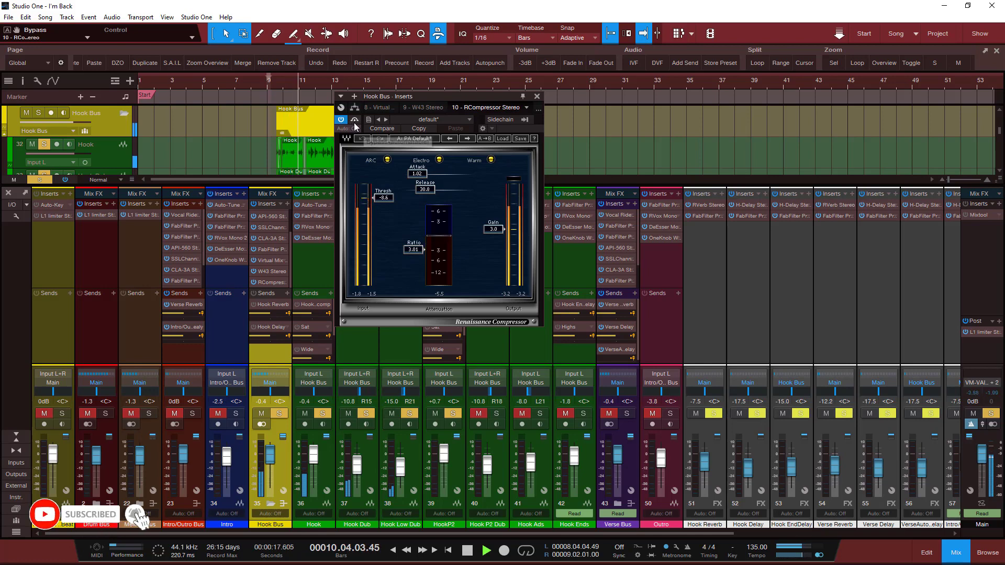
left_click(354, 124)
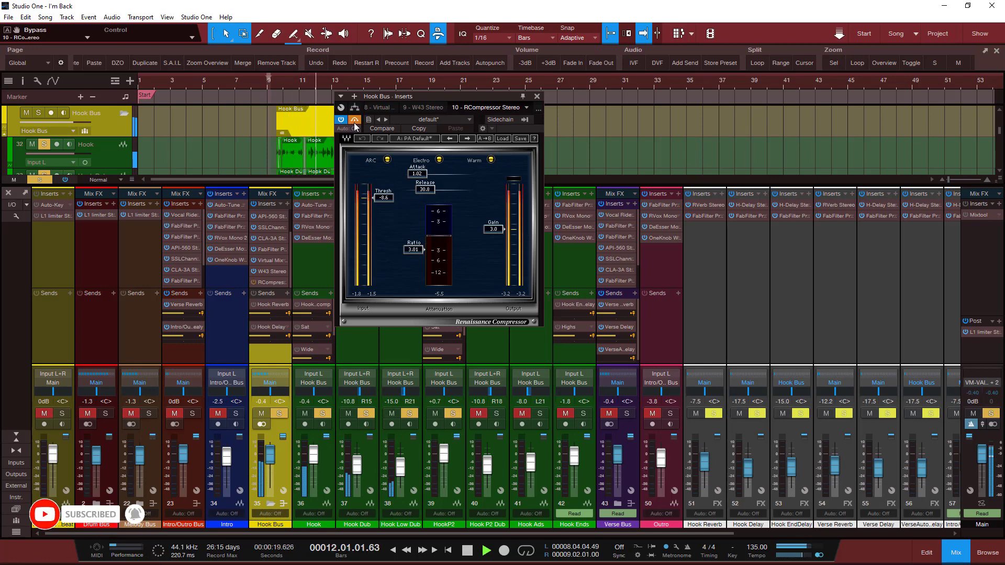
left_click(354, 124)
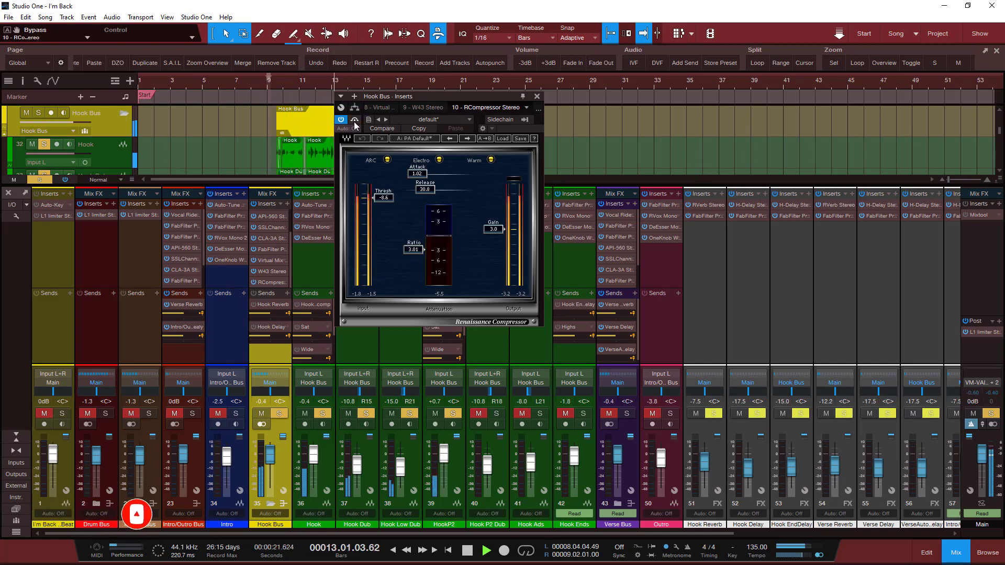
left_click(354, 123)
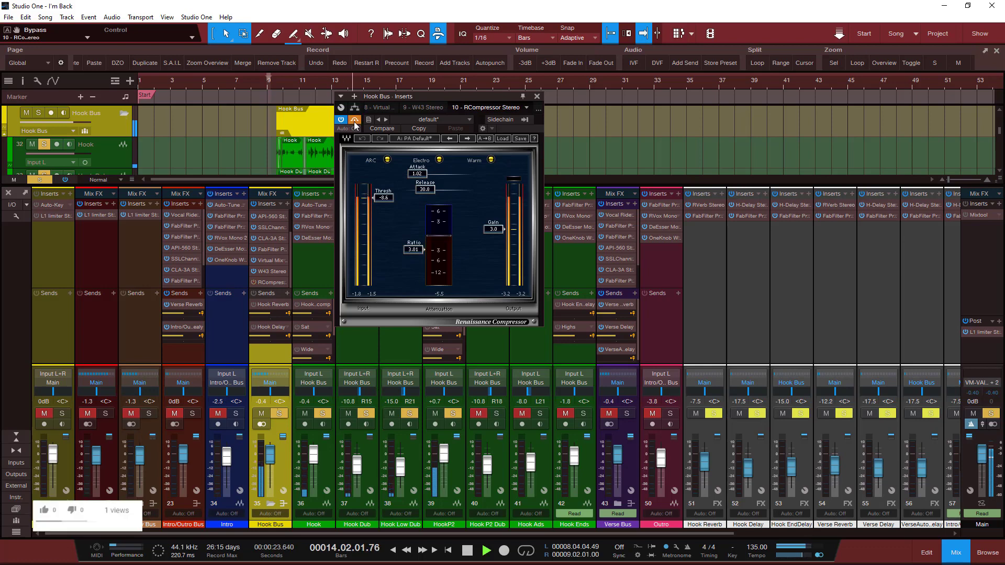
left_click(354, 124)
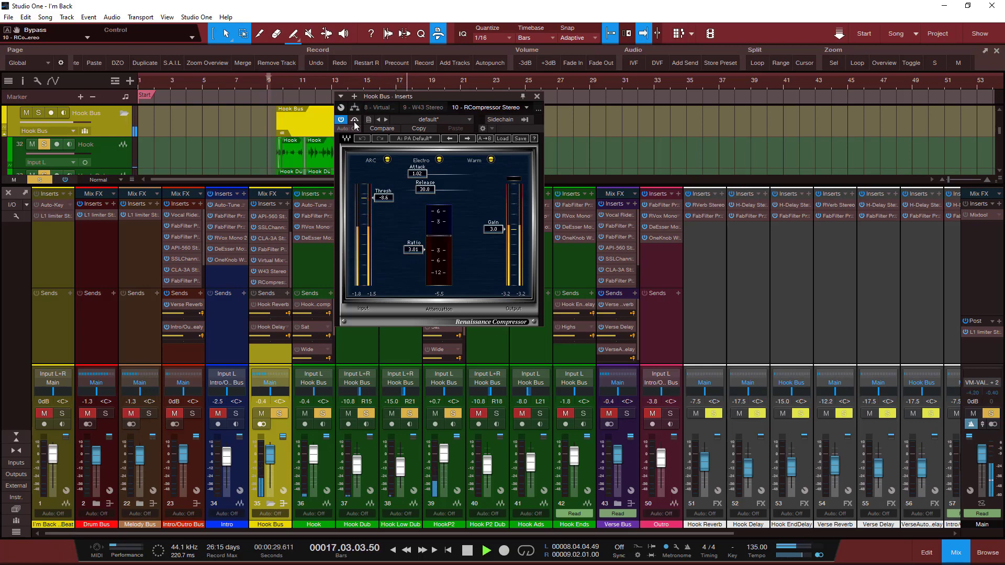
left_click(354, 121)
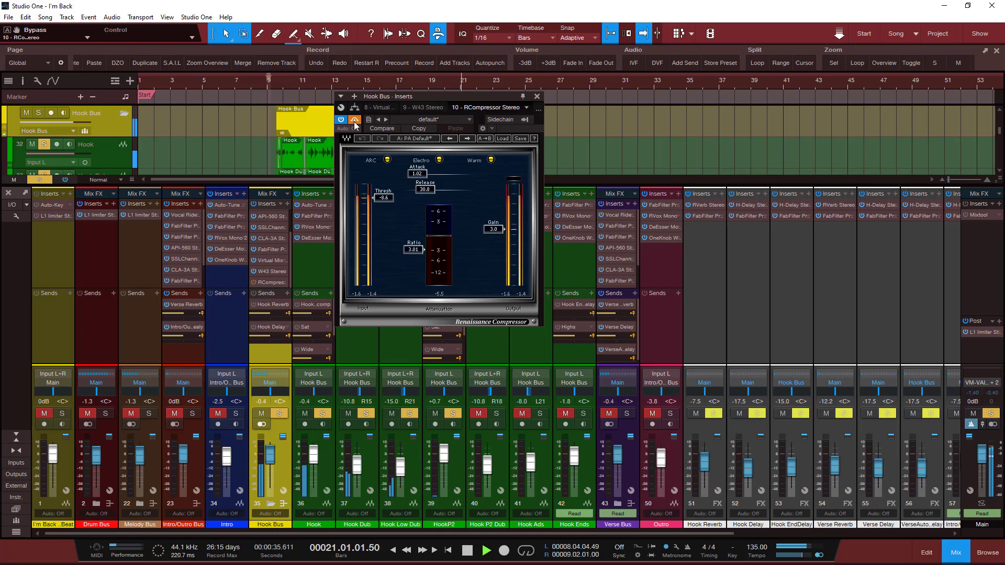
left_click(354, 121)
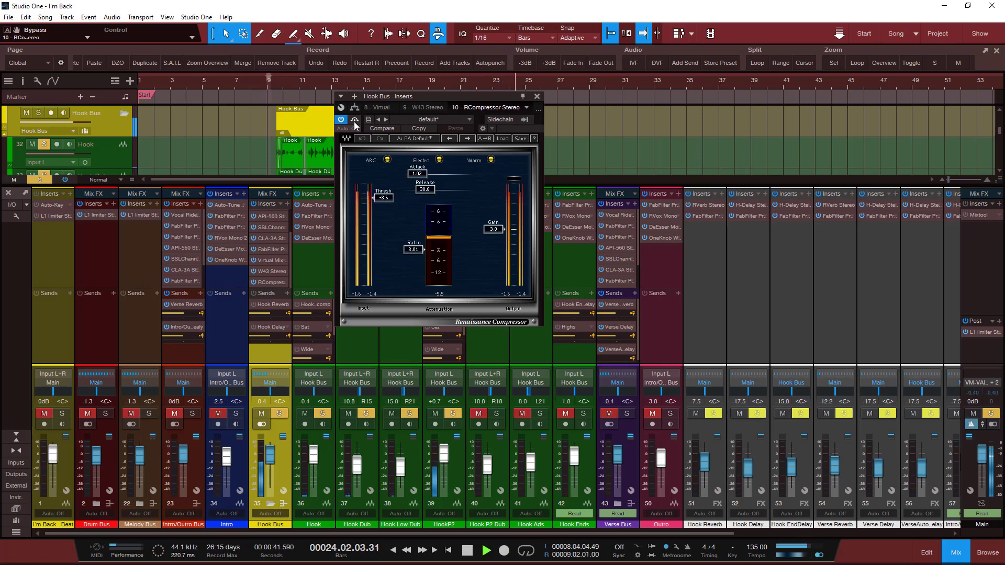
key("space")
left_click(538, 97)
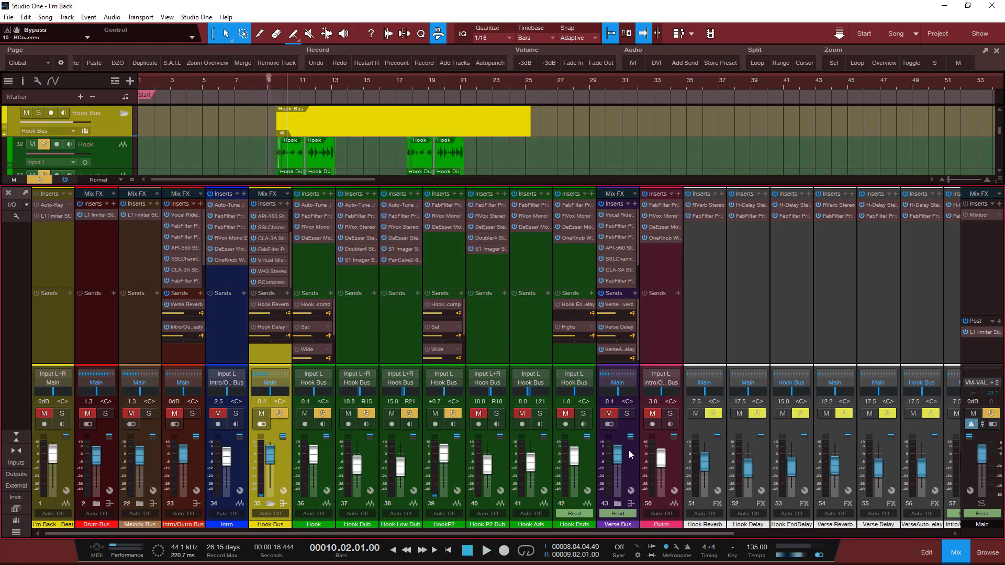
Place the playback position at bar 27 and solo the Verse Bus instead of the Hook Bus
scroll(532, 152, "down", 10)
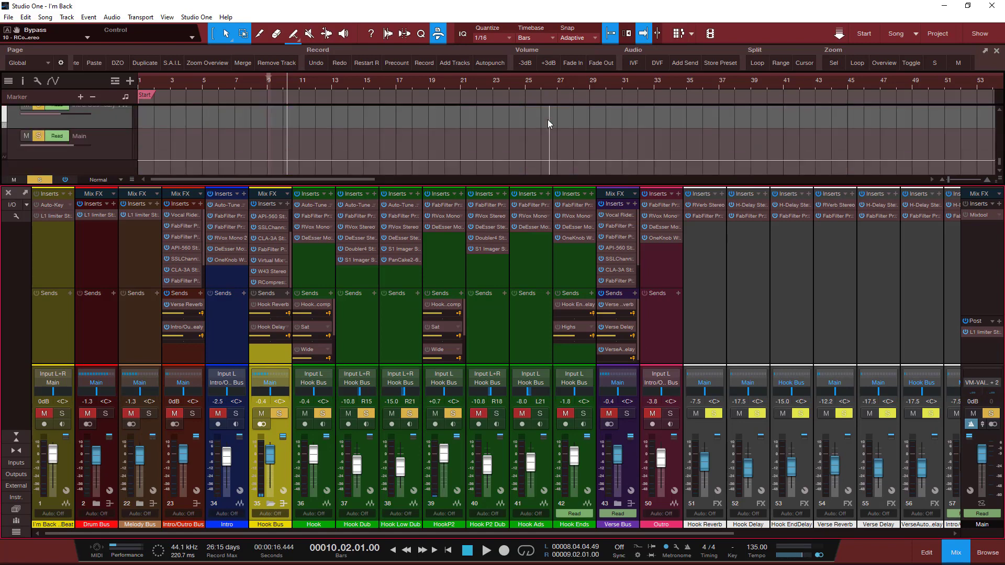
left_click(564, 86)
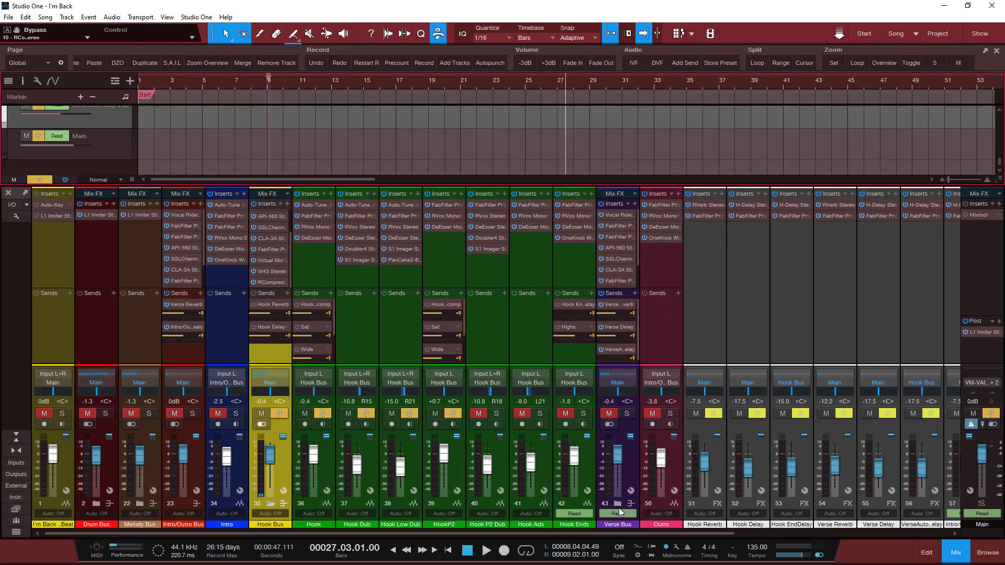
left_click(282, 413)
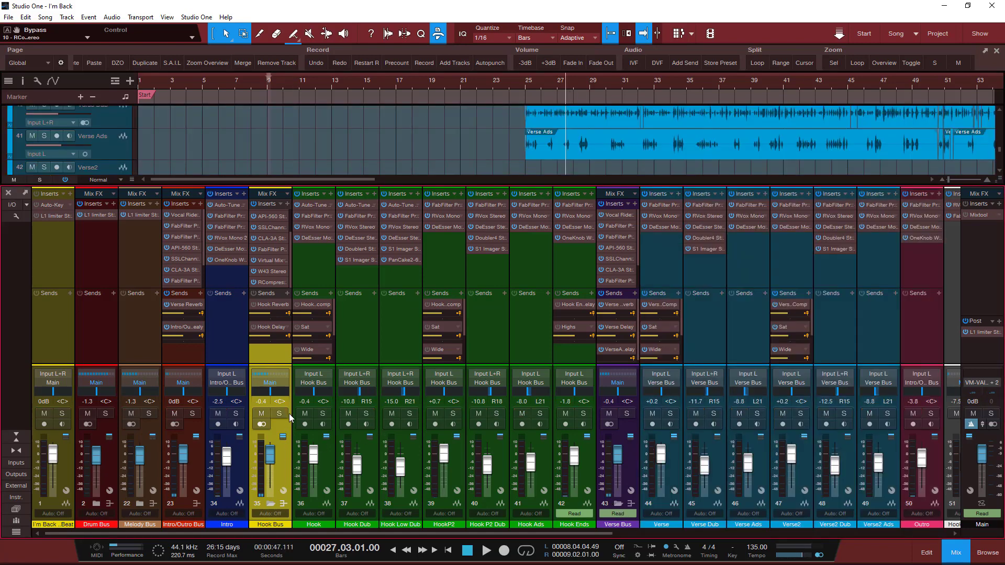
left_click(627, 413)
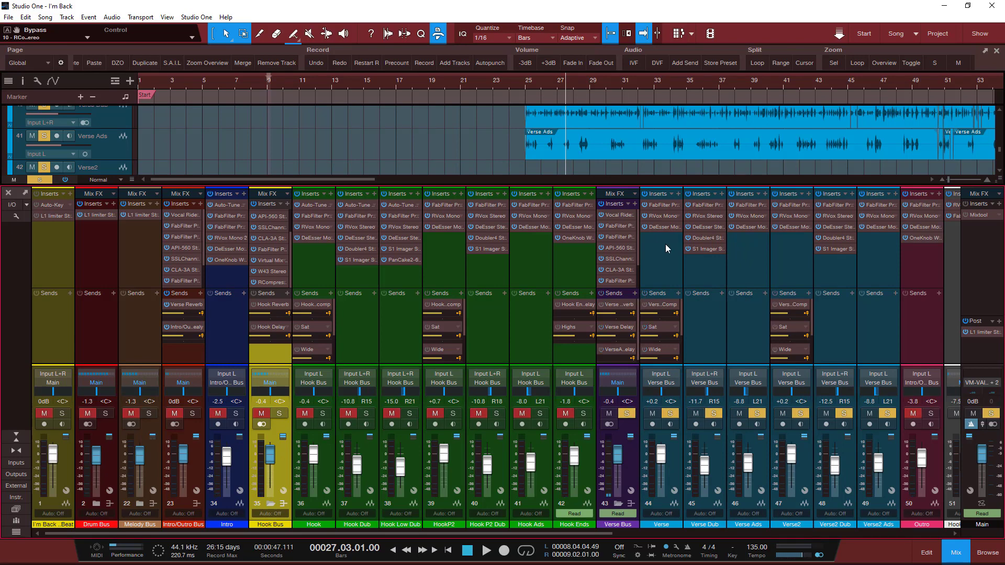
left_click(625, 216)
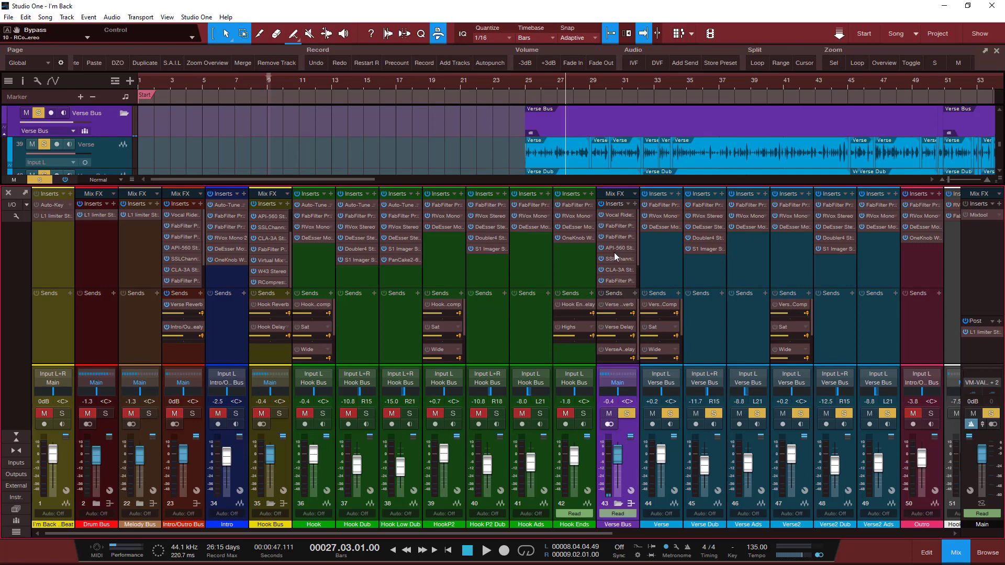
Open the Verse Bus's CLA-3A, compare the verse with it active and bypassed, and stop playback
left_click(614, 270)
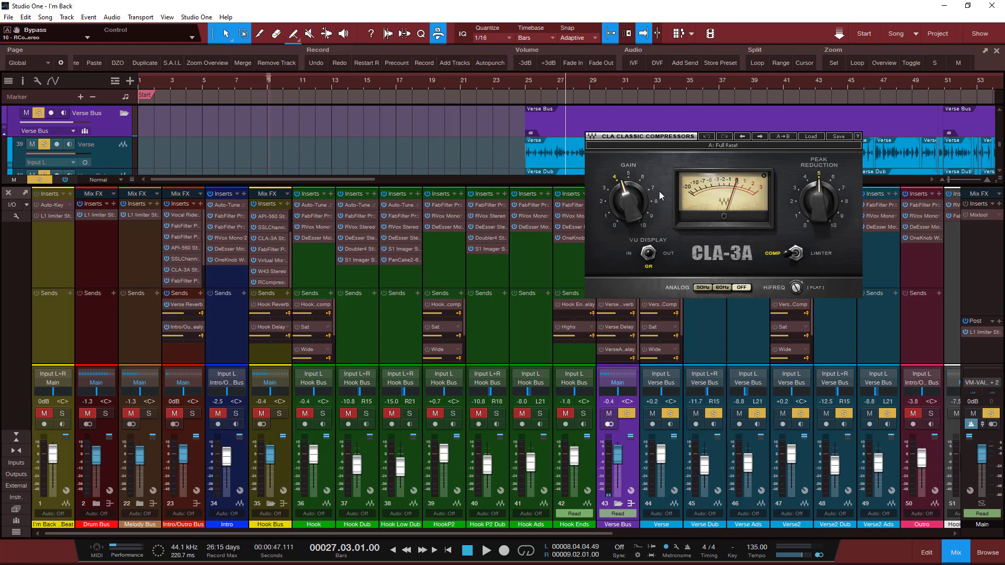
mouse_move(670, 102)
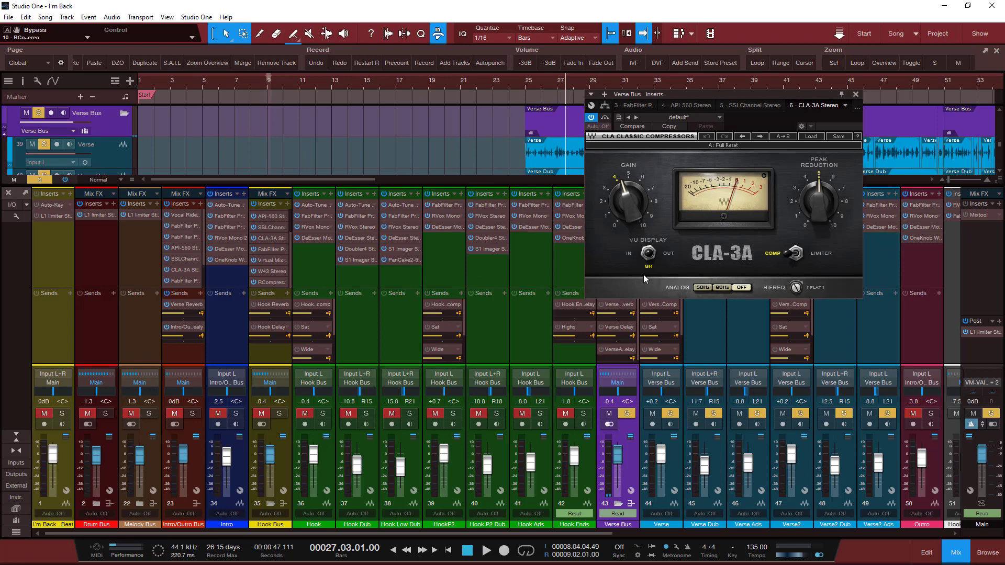
key("space")
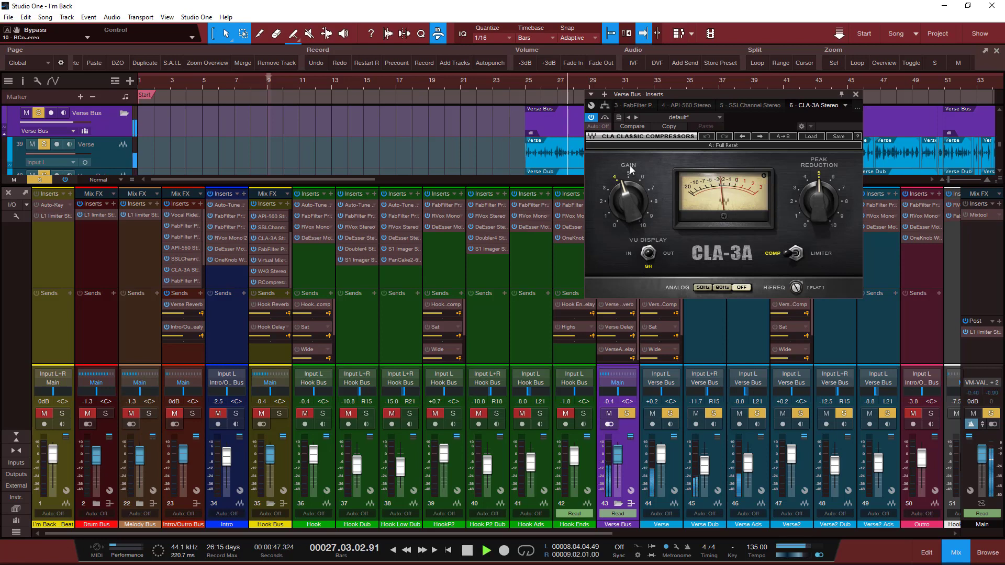
left_click(605, 118)
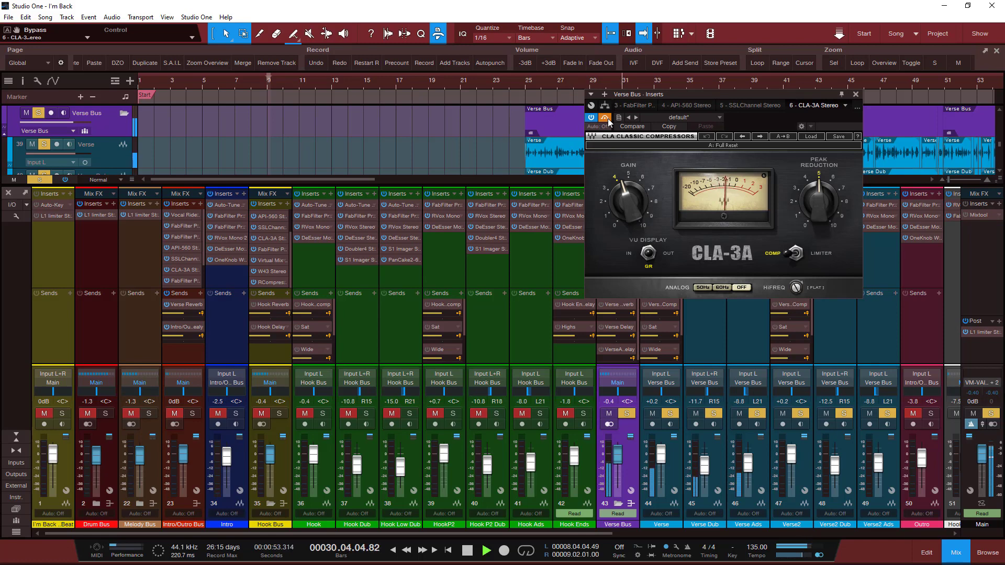
left_click(608, 118)
key("space")
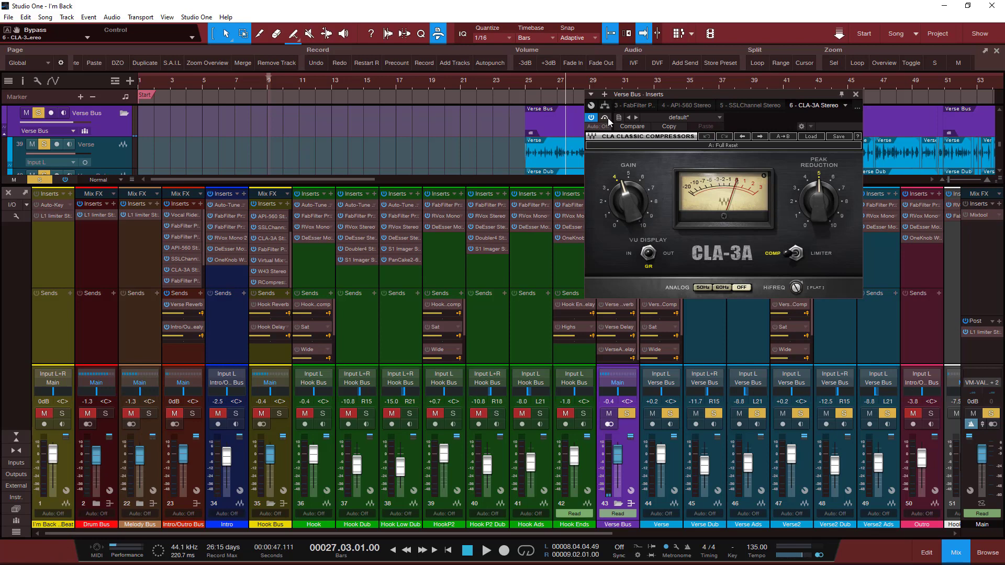
Replay the verse from bar 27 with the CLA-3A bypassed and active, and close the plug-in
key("space")
left_click(607, 118)
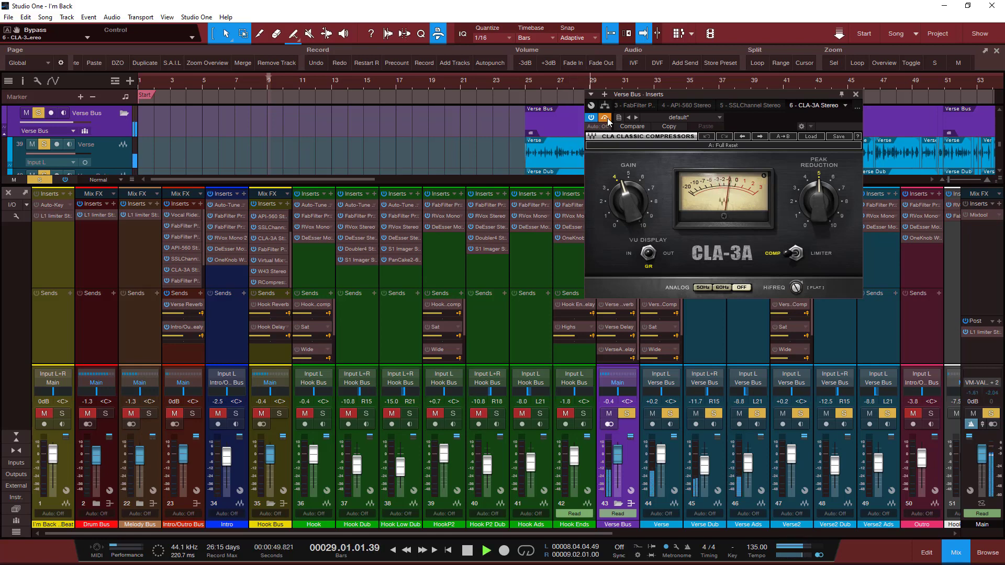
left_click(607, 119)
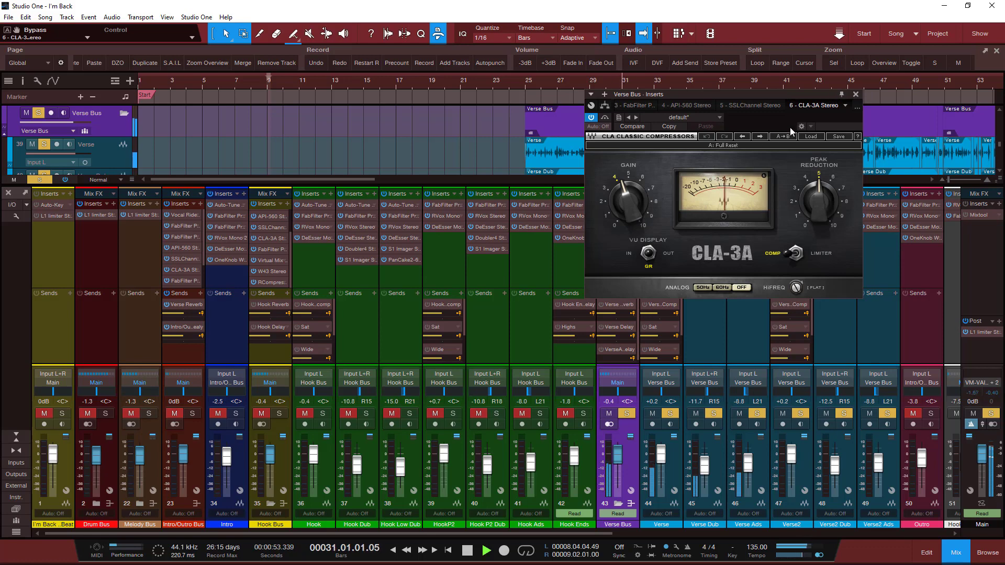
left_click(855, 94)
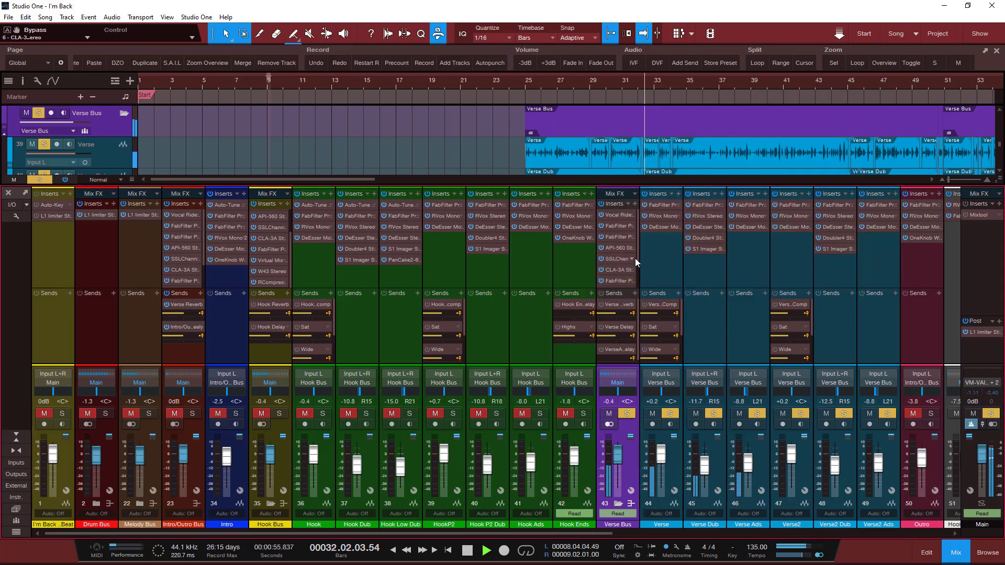
Open the Verse Bus's RCompressor and compare the verse with the compressor off and on during playback
scroll(614, 284, "down", 2)
left_click(614, 282)
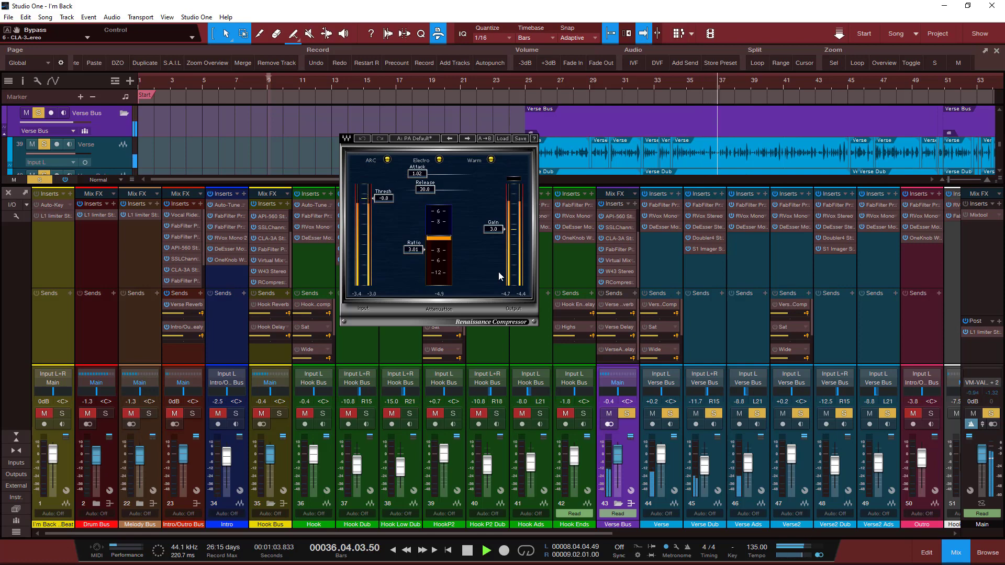
left_click(617, 283)
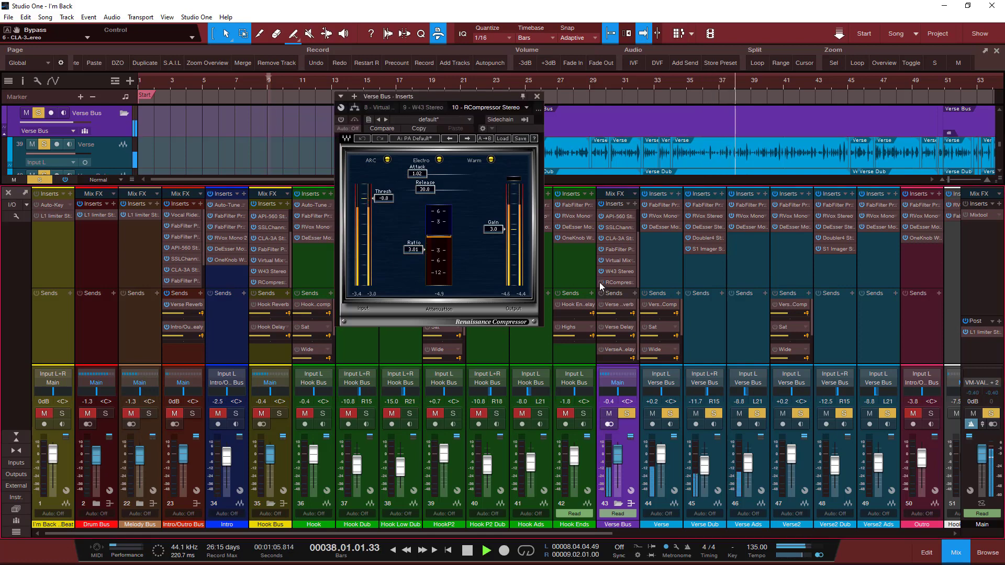
left_click(355, 120)
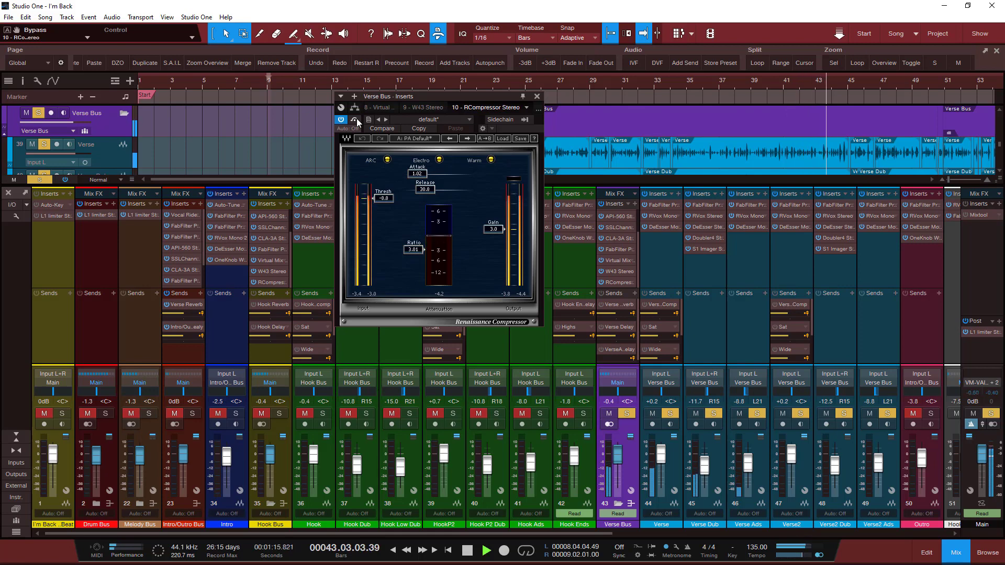
left_click(356, 118)
left_click(357, 119)
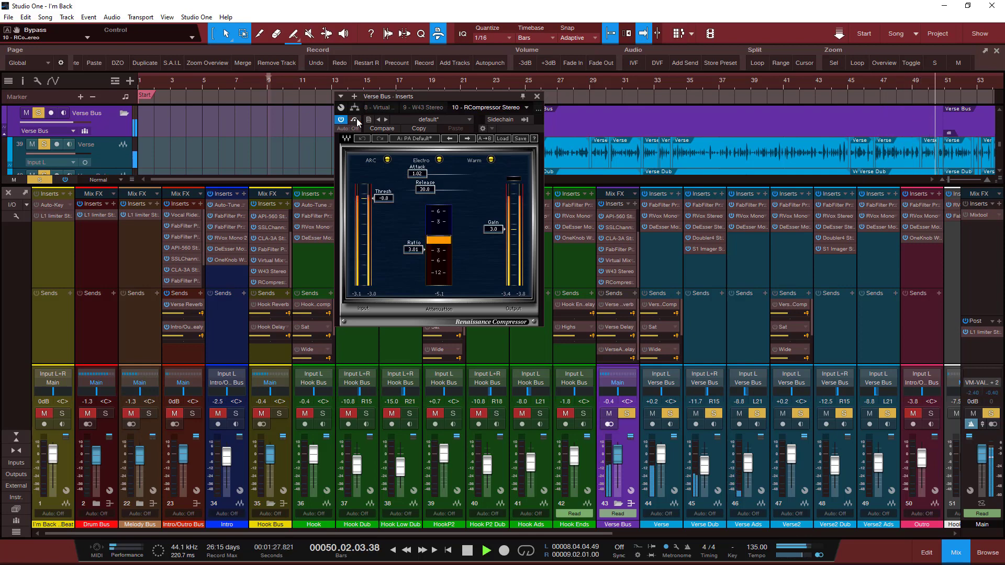
Compare the verse again with the RCompressor bypassed and active, leave it bypassed, stop playback, and close the plug-in
left_click(357, 118)
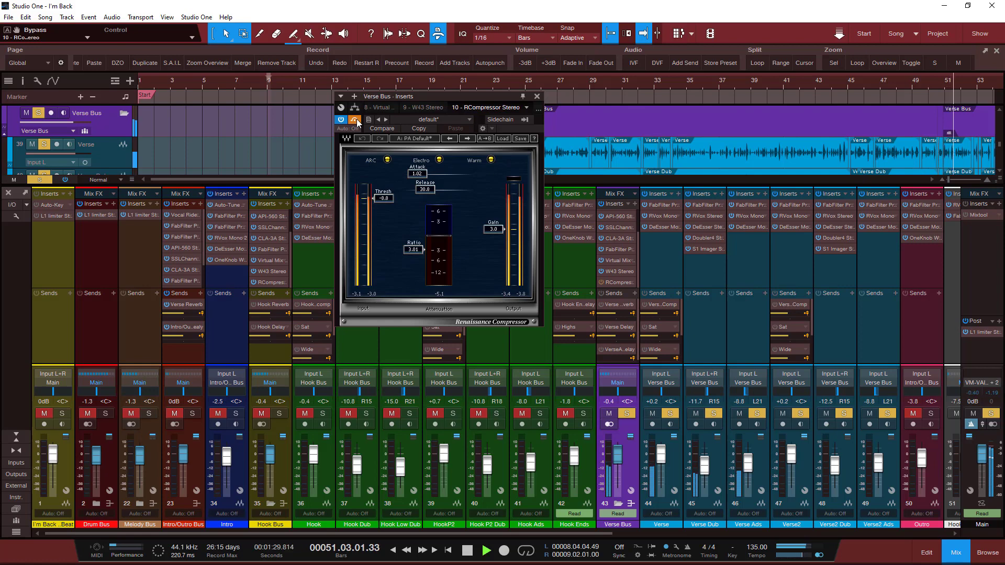
left_click(357, 118)
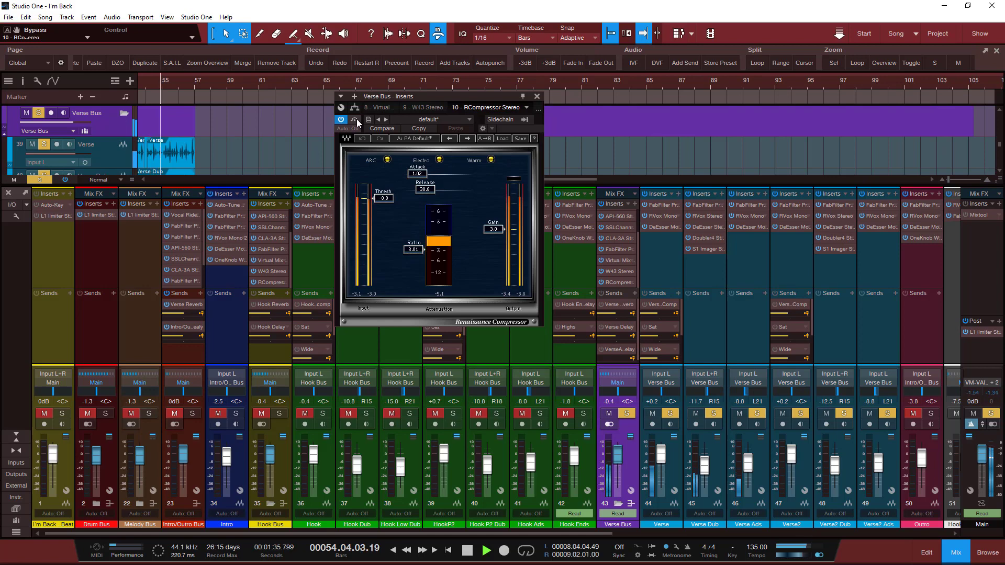
left_click(356, 118)
key("space")
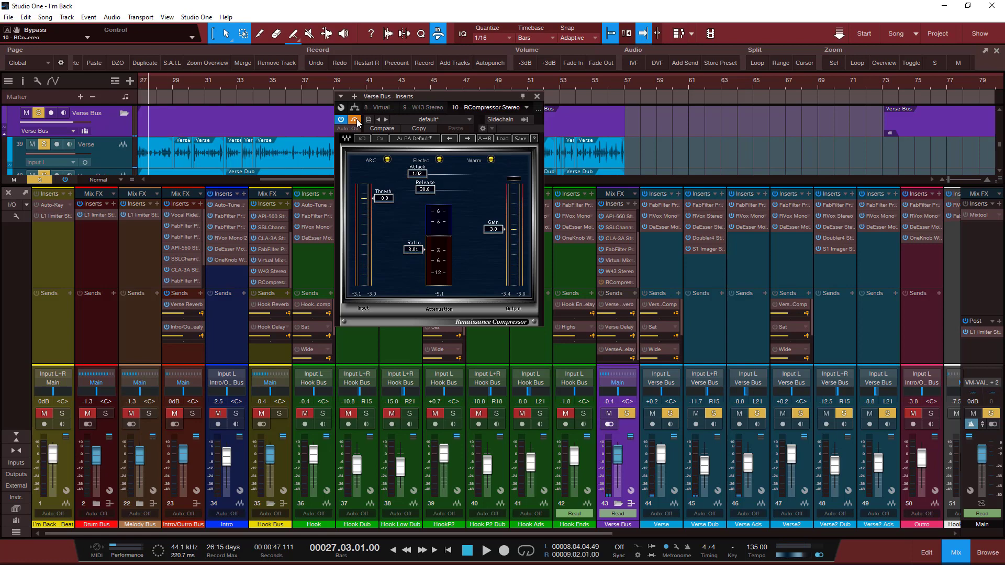
left_click(537, 96)
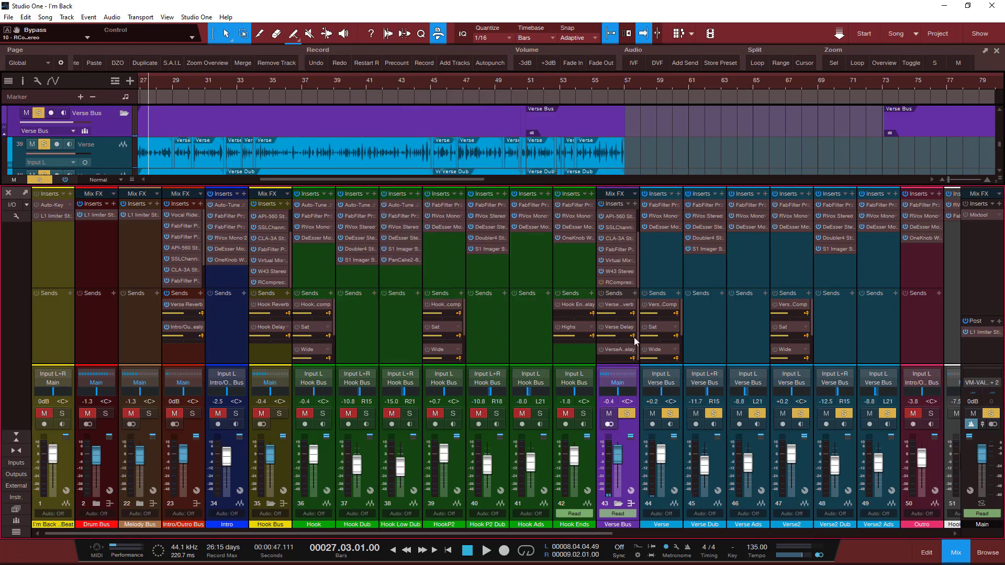
Play the verse from bar 27 with the RCompressor bypassed, stop, and reactivate the compressor on the Verse Bus
key("space")
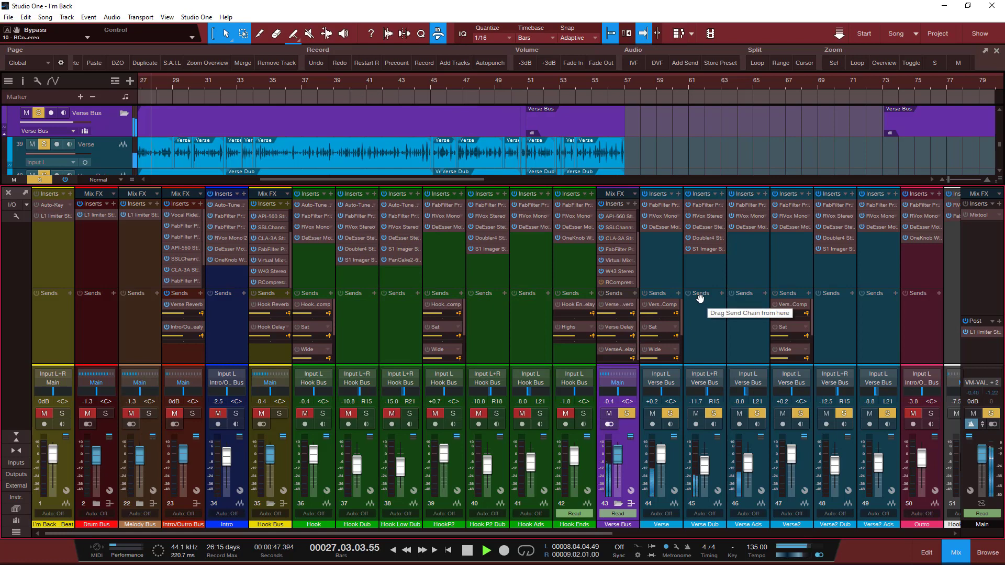
key("space")
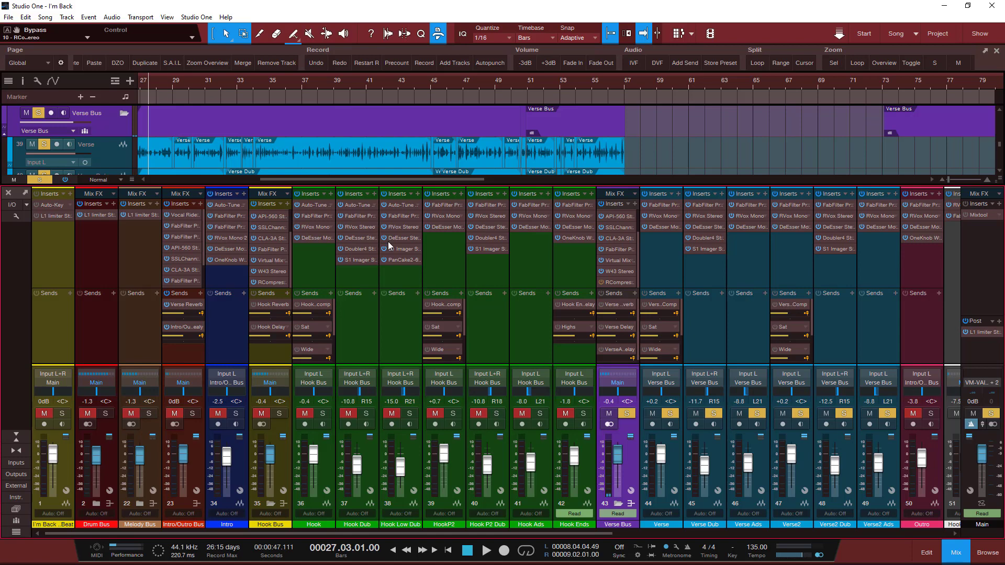
left_click(621, 282)
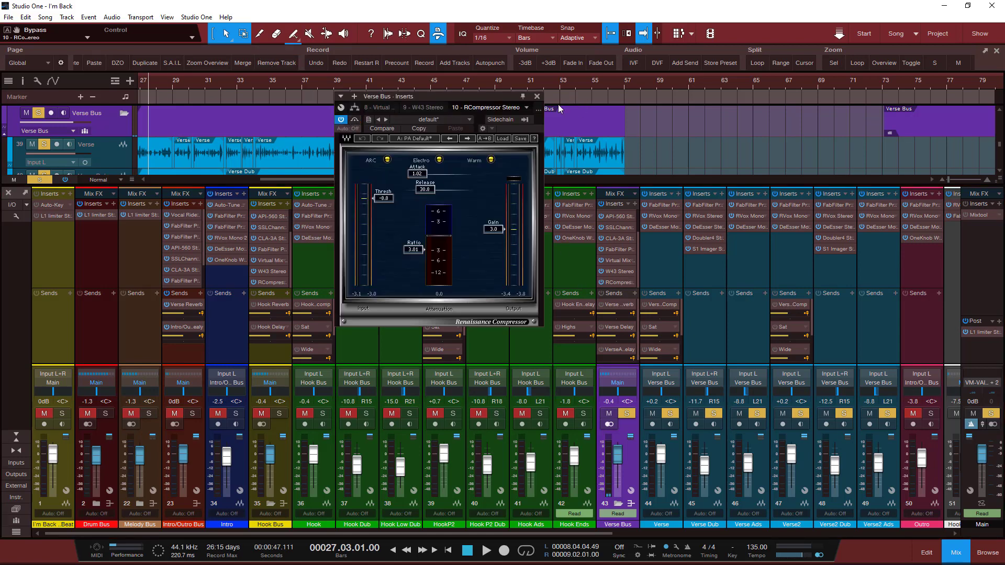
left_click(536, 97)
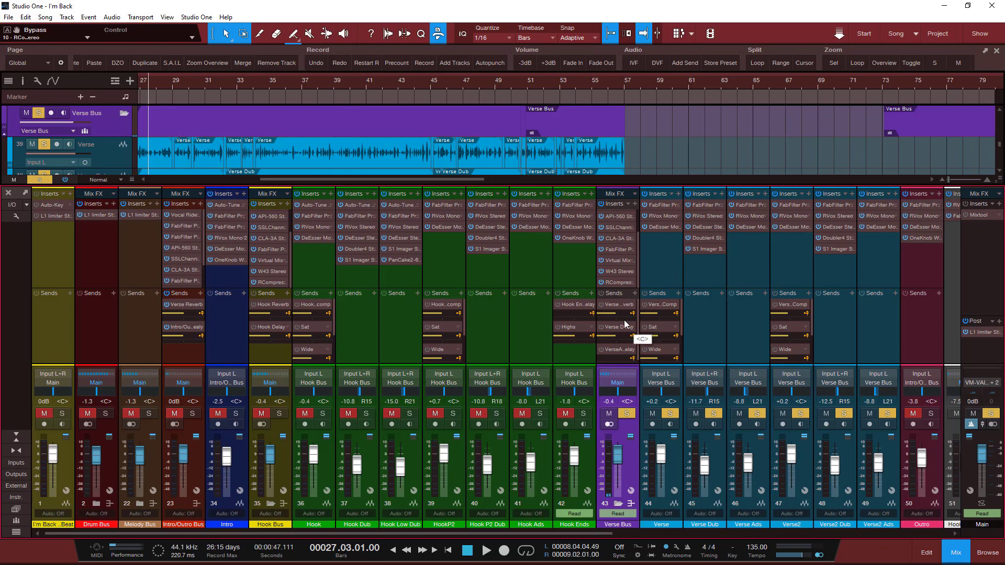
Clear all solos, play the full mix from bar 27, and stop playback
left_click(40, 180)
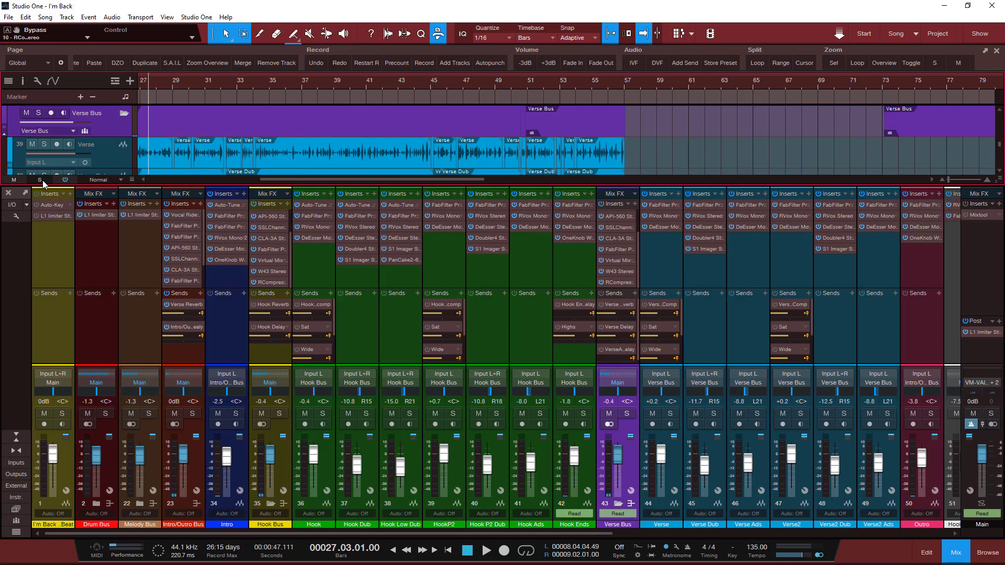
scroll(361, 82, "down", 5)
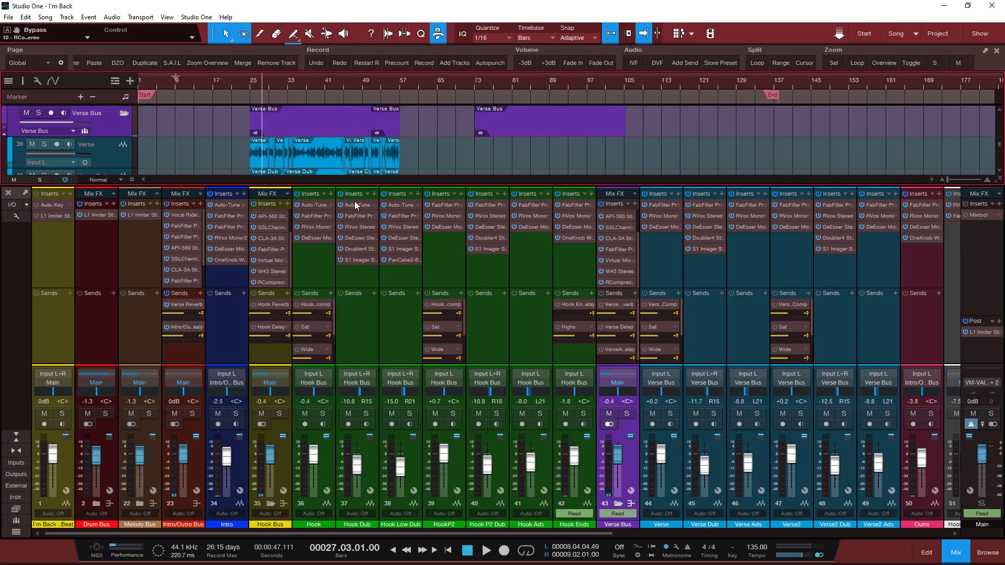
key("space")
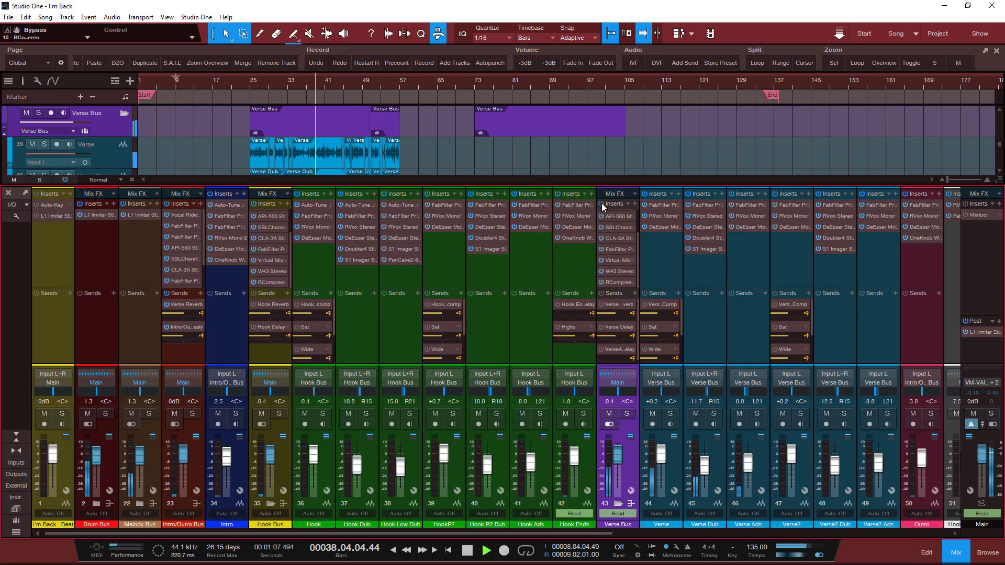
key("space")
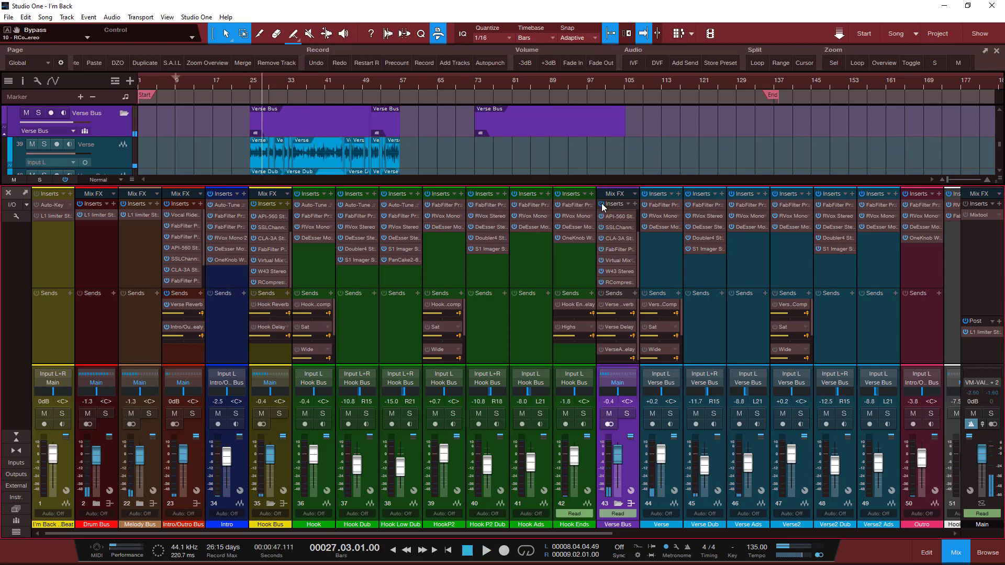